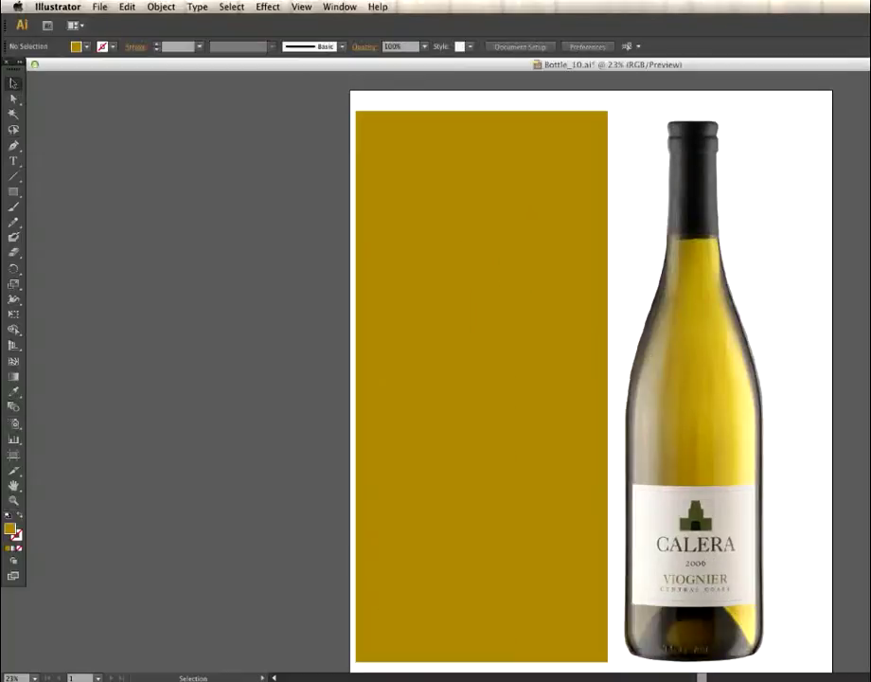
Step: Open the layer list beside the artboard and hide Layer 10 and the Image Source layer
key("F7")
left_click_drag(301, 291, 135, 312)
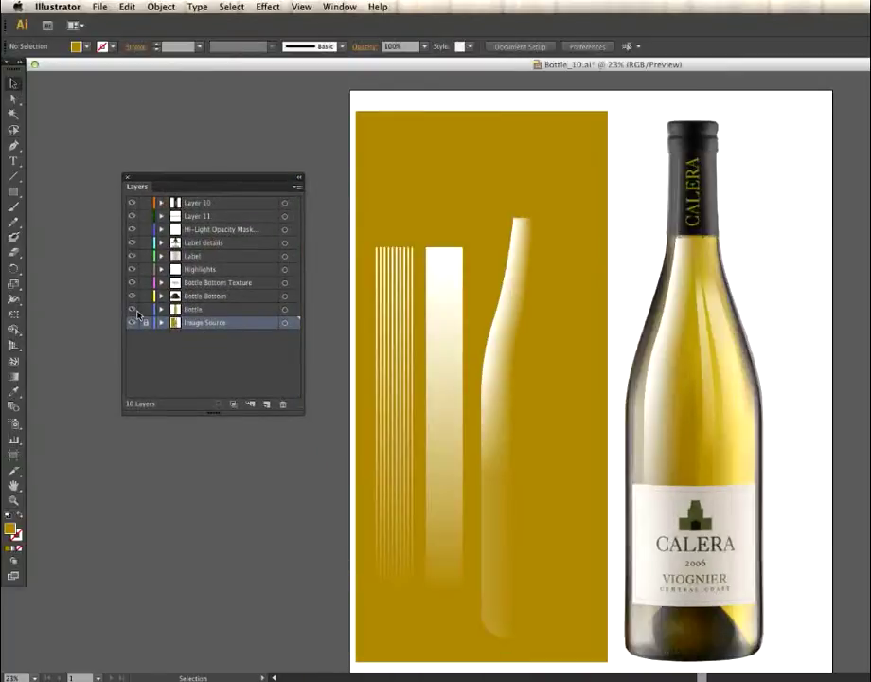
left_click(132, 203)
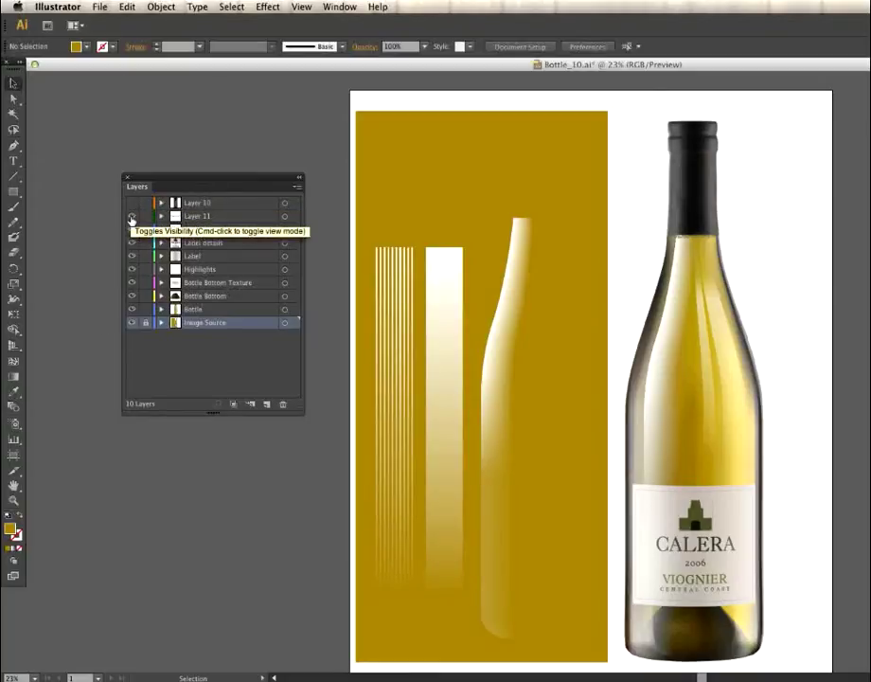
left_click(132, 323)
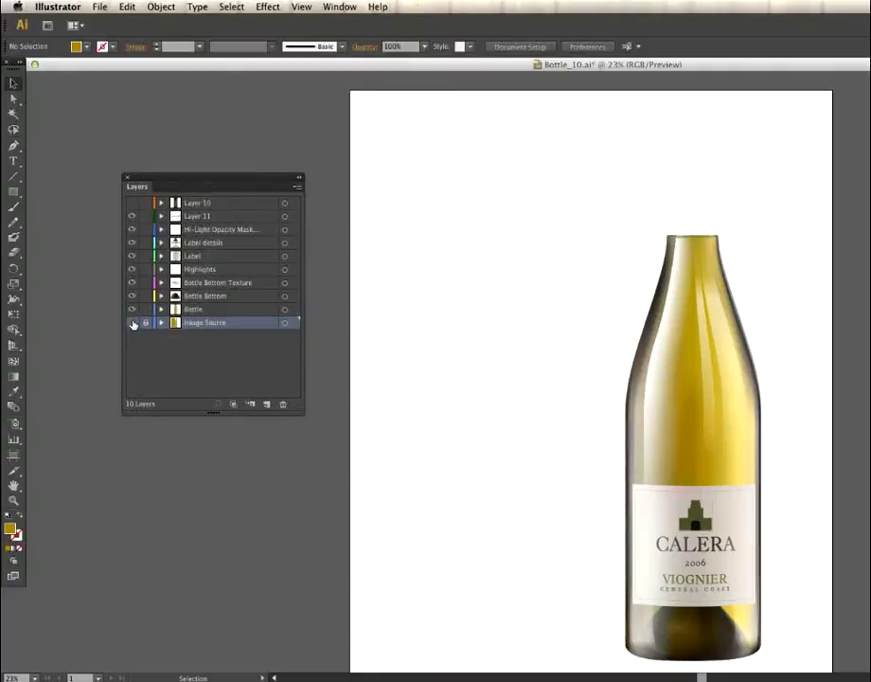
left_click(132, 204)
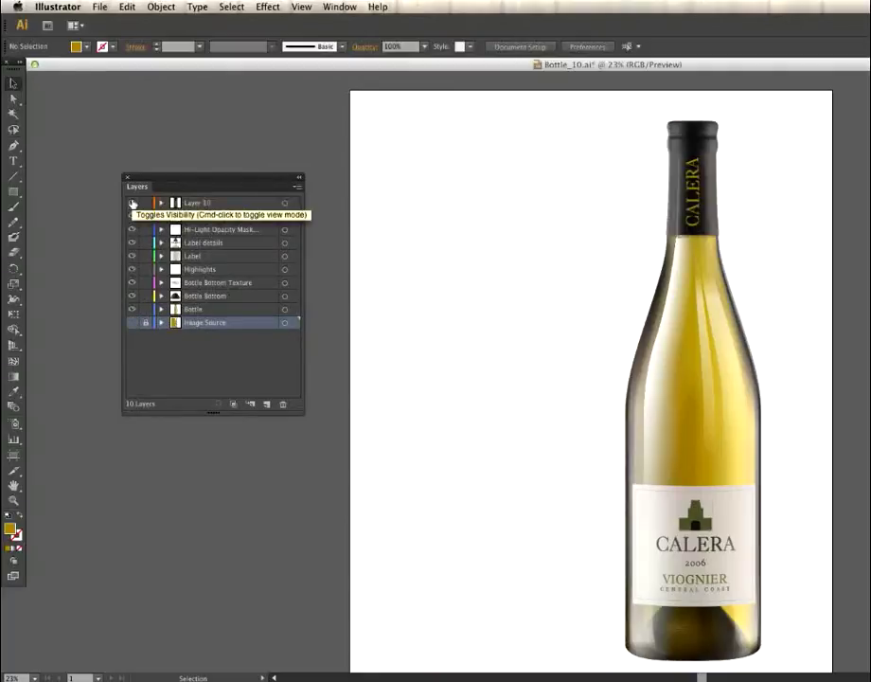
left_click(132, 204)
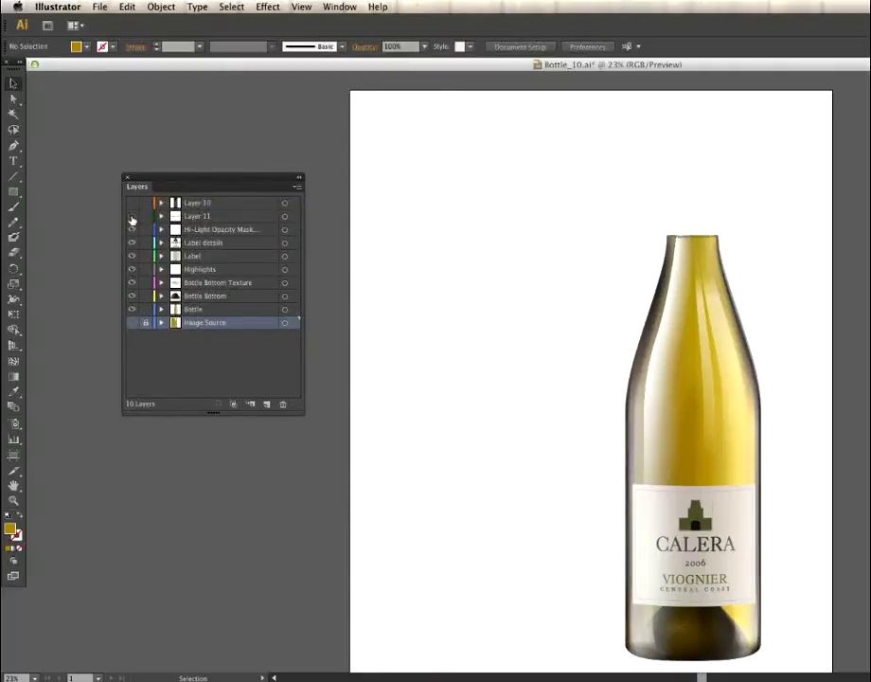
Step: Hide the layers from Layer 11 down to Bottle Bottom one by one, keeping only the Bottle layer shown
left_click(131, 230)
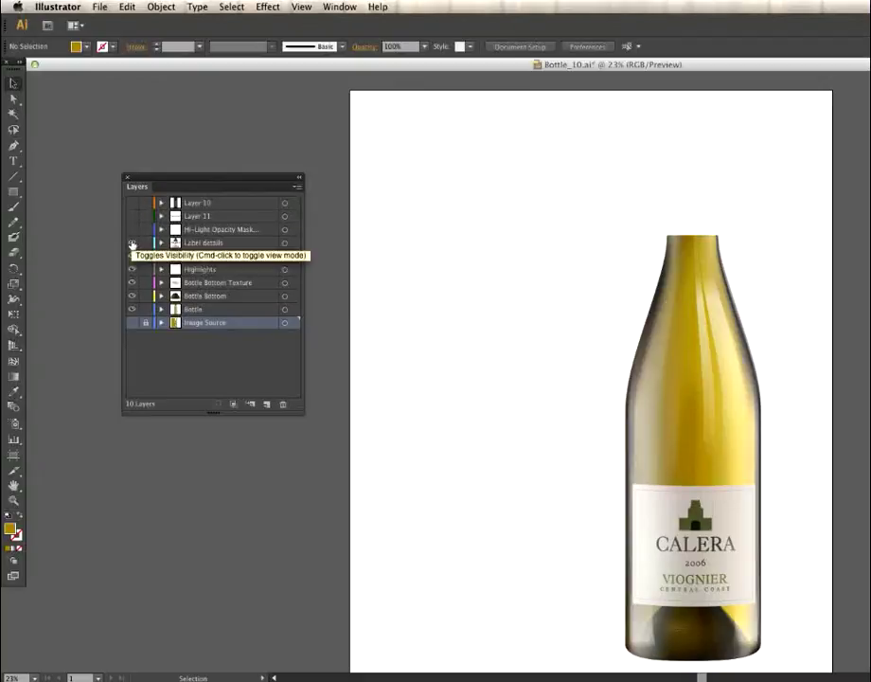
left_click(132, 243)
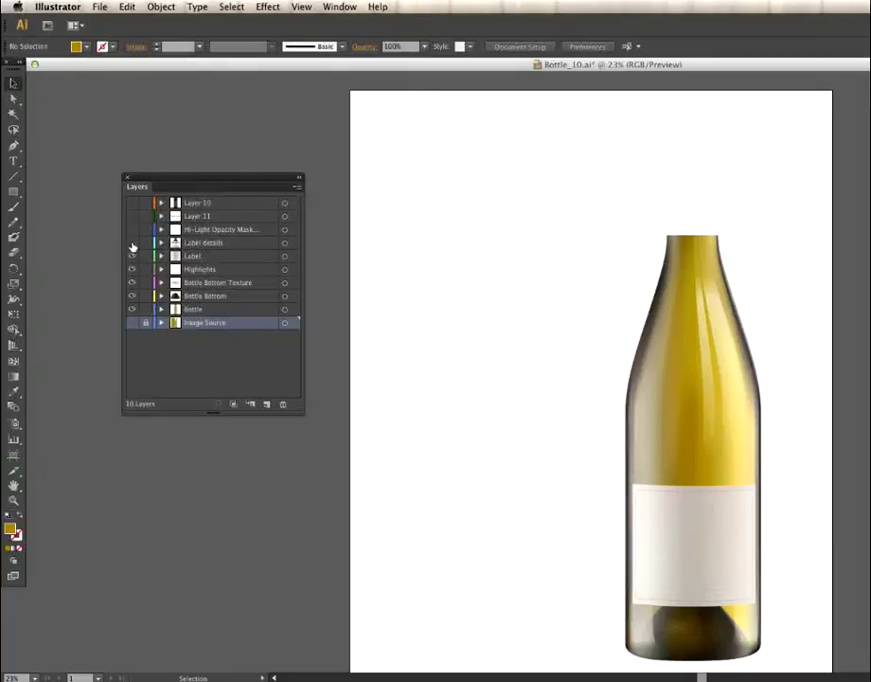
left_click(133, 257)
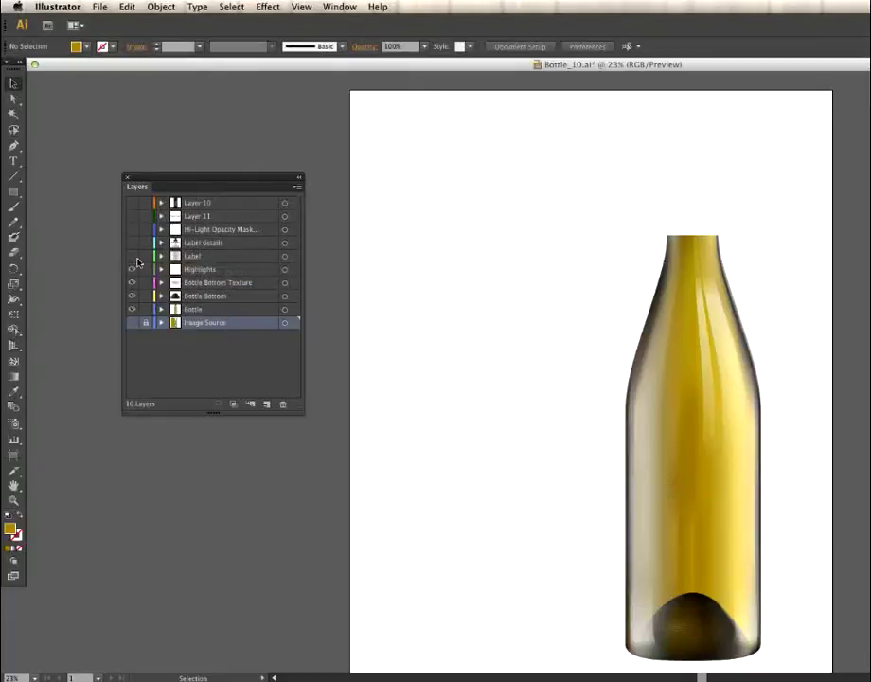
left_click(133, 270)
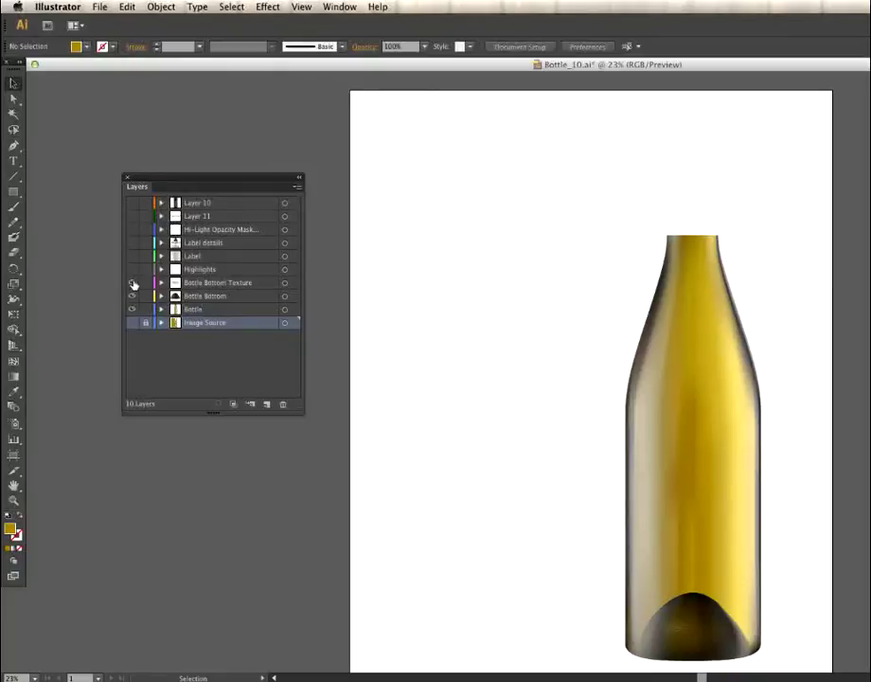
left_click(133, 283)
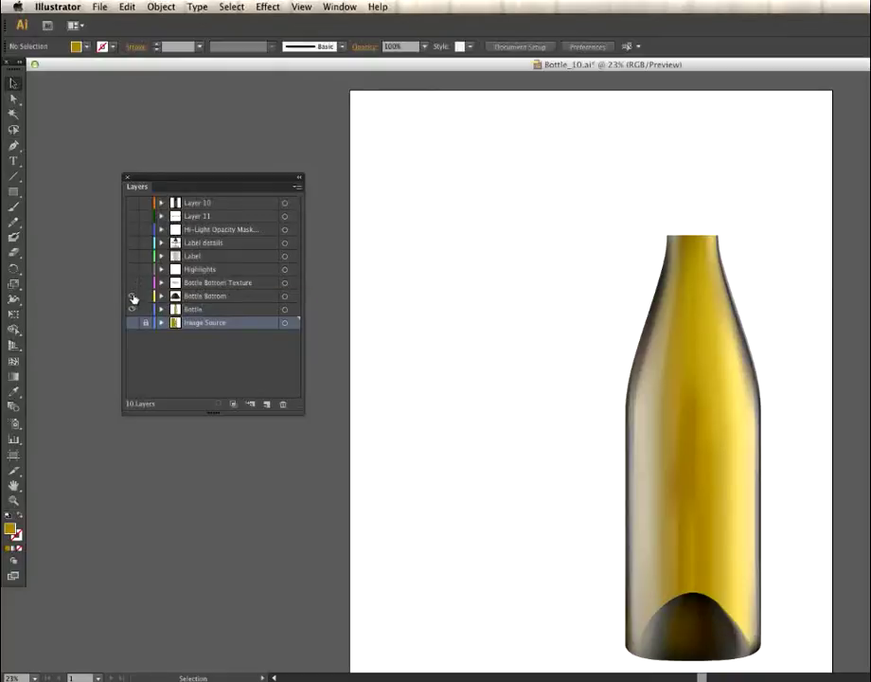
left_click(132, 297)
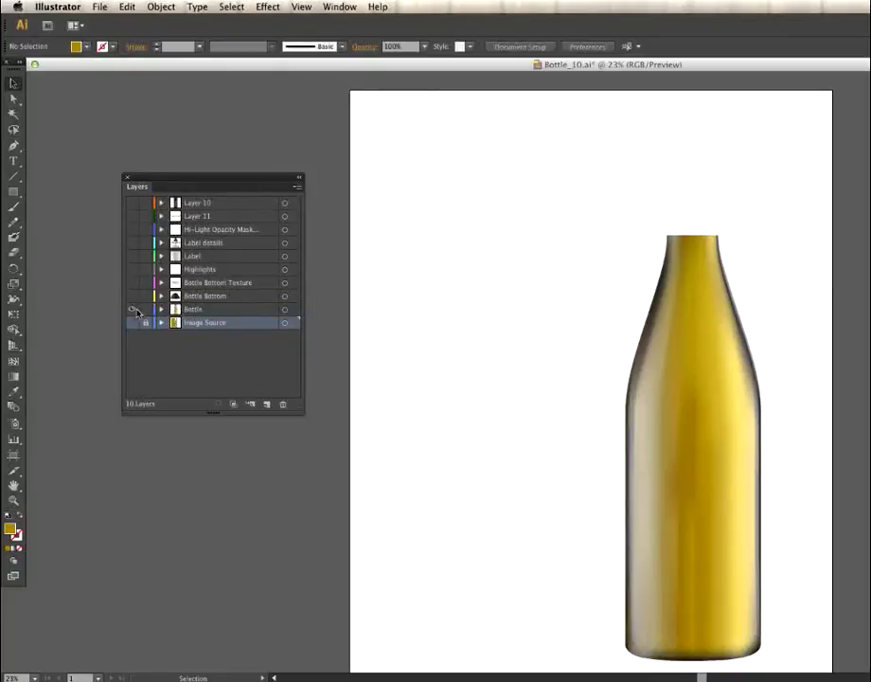
left_click(133, 309)
left_click(133, 310, "super")
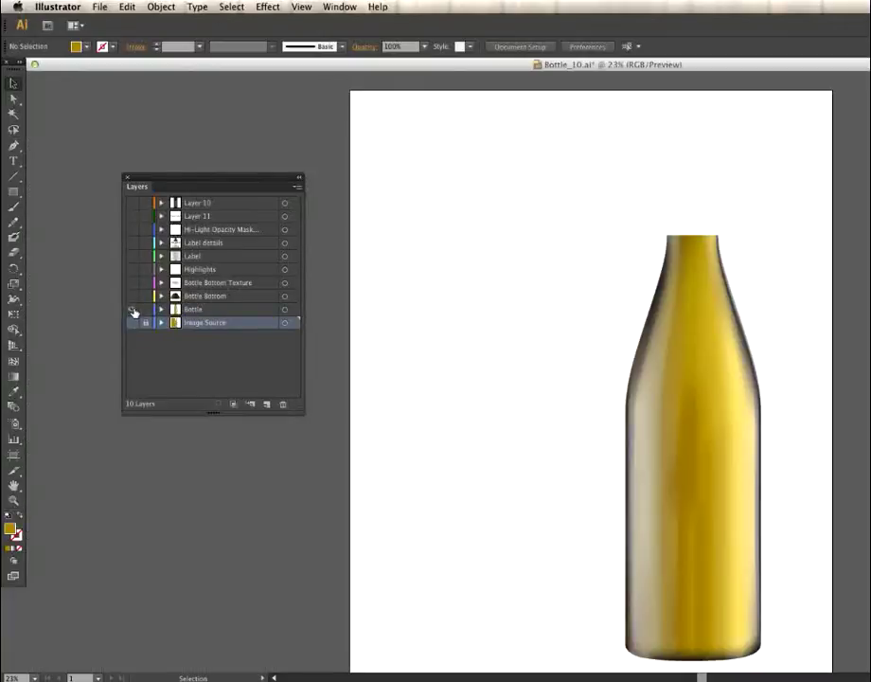
Step: Try moving the Bottle layer's mesh group aside on the artboard and undo the move
left_click(206, 310)
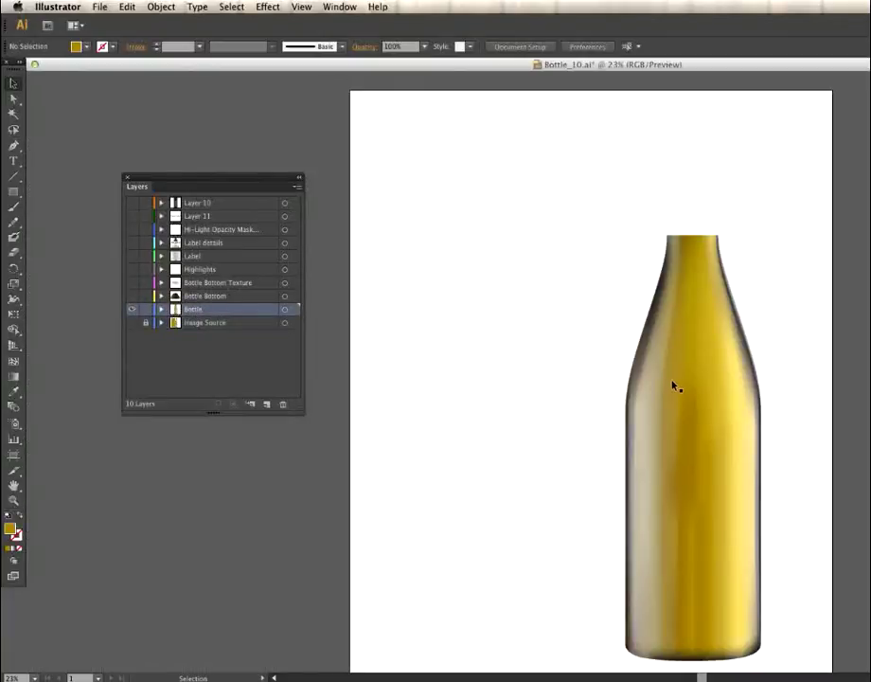
left_click_drag(693, 397, 482, 367)
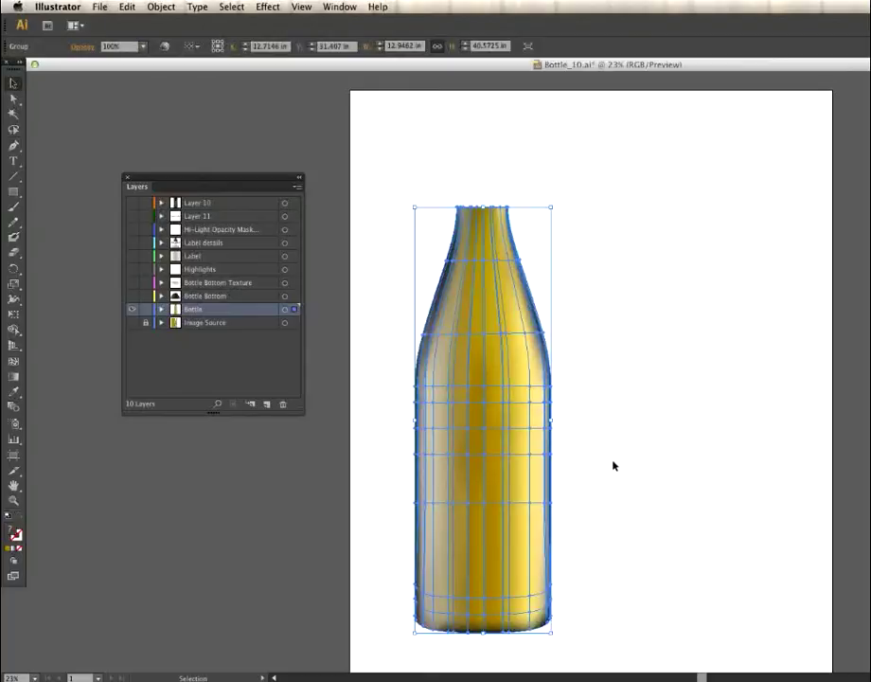
key("super+z")
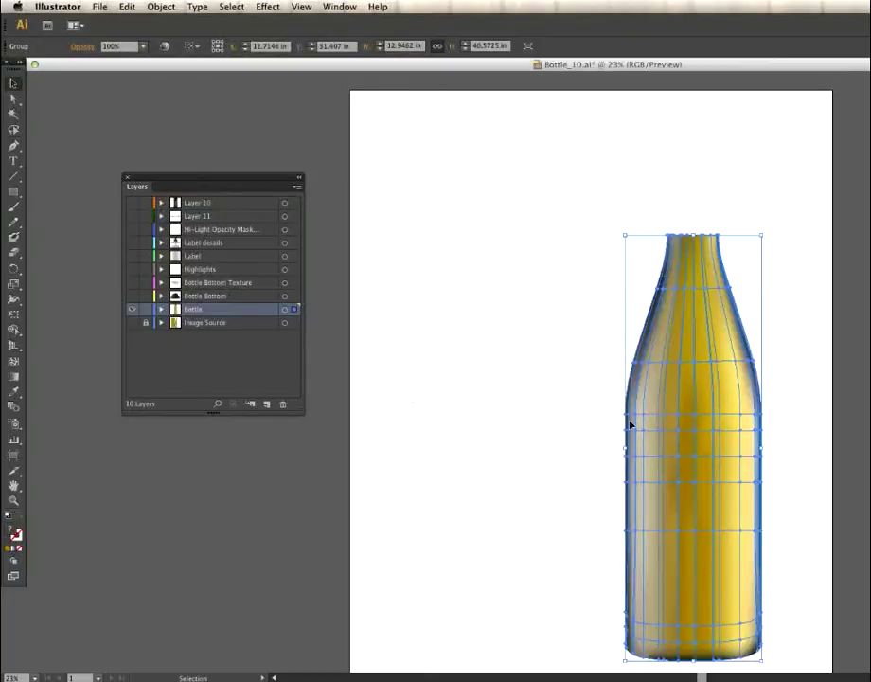
left_click(796, 384)
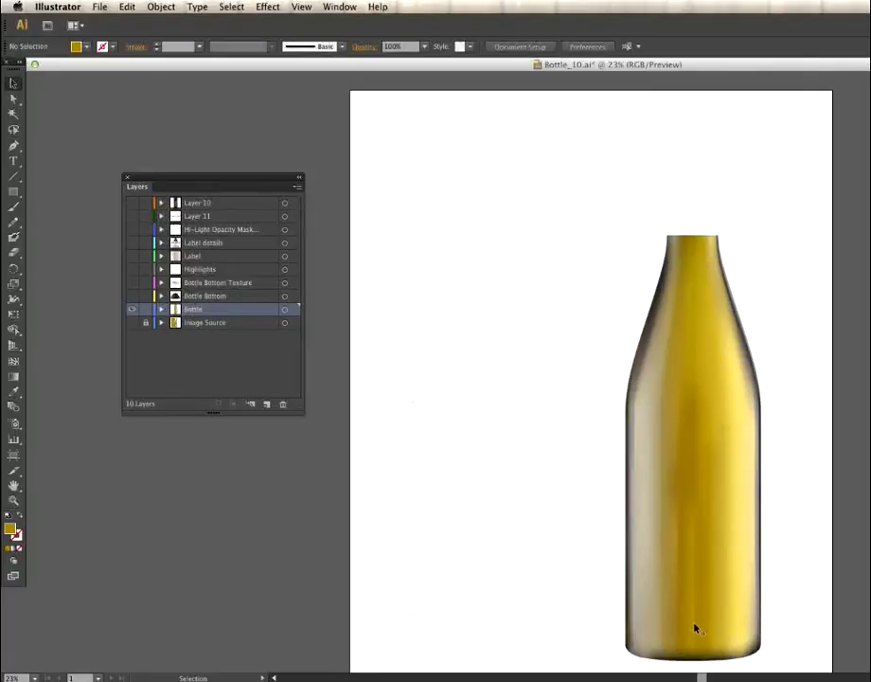
Step: Show only the Image Source layer with the reference bottle photo and deselect the active layer
left_click(131, 322, "alt")
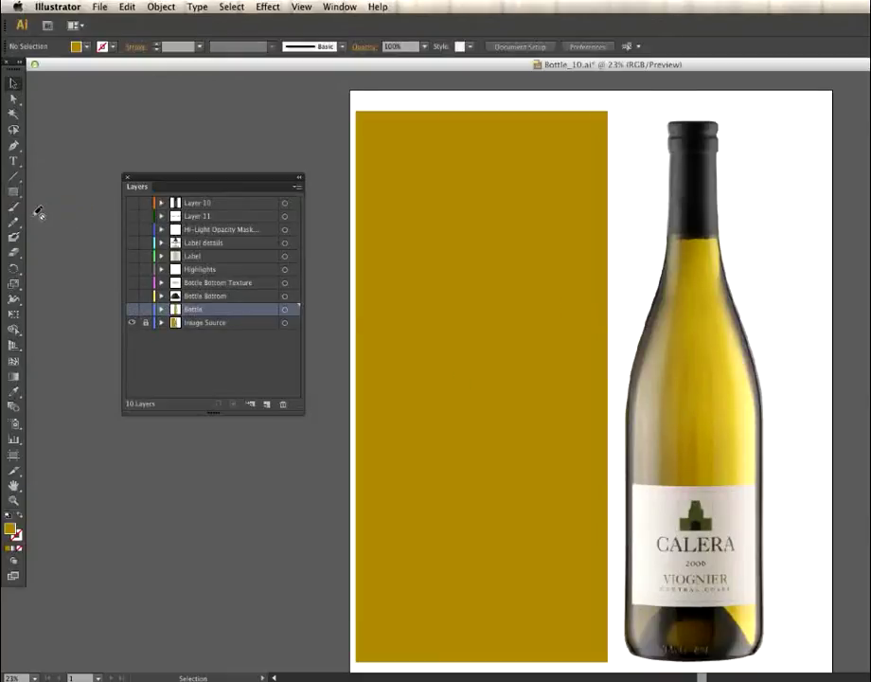
left_click(169, 350)
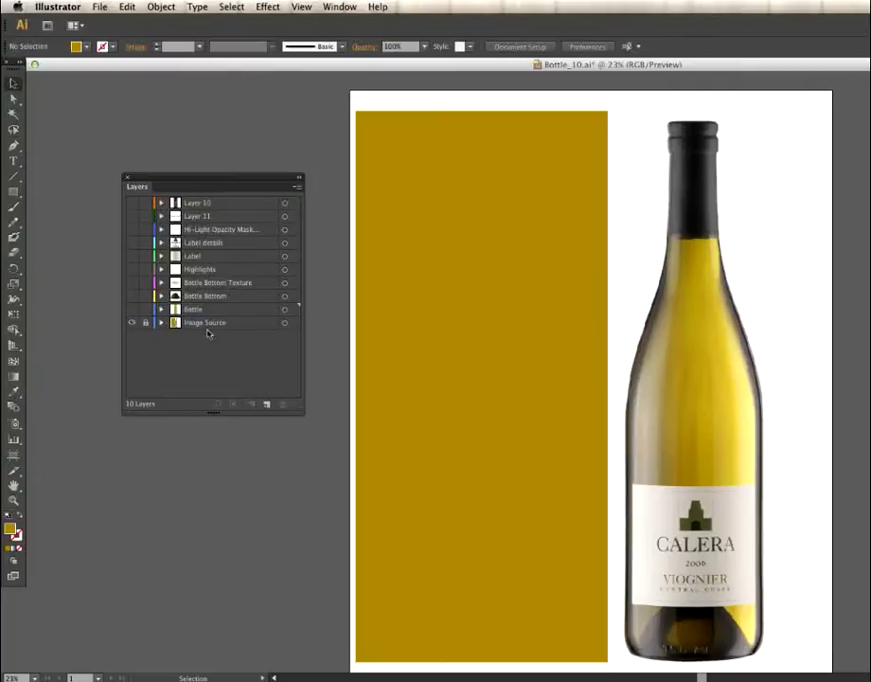
Step: Add a new layer named Artwork directly above Image Source and switch that layer to outline view
left_click(188, 325)
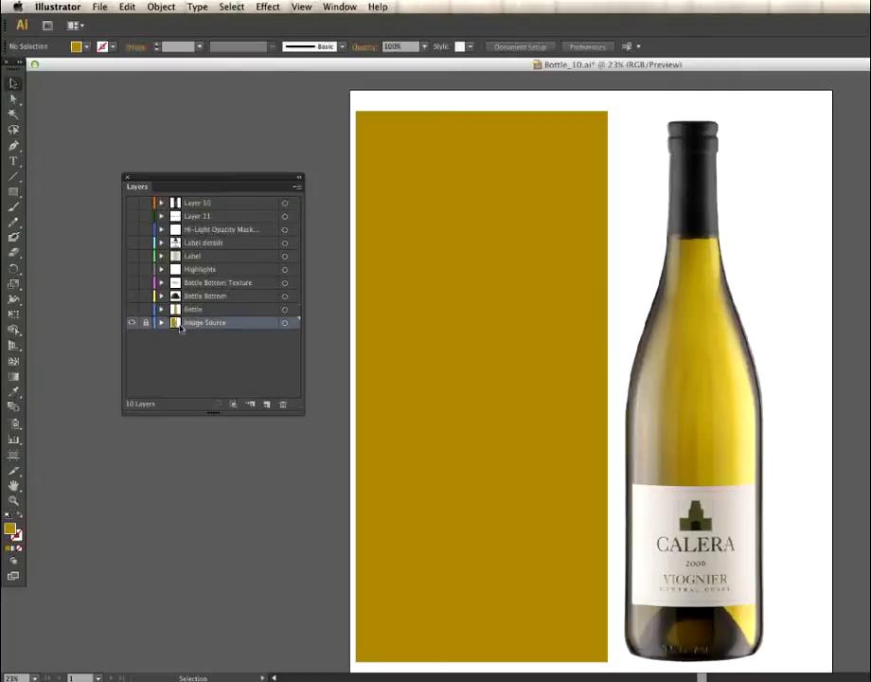
left_click(267, 405)
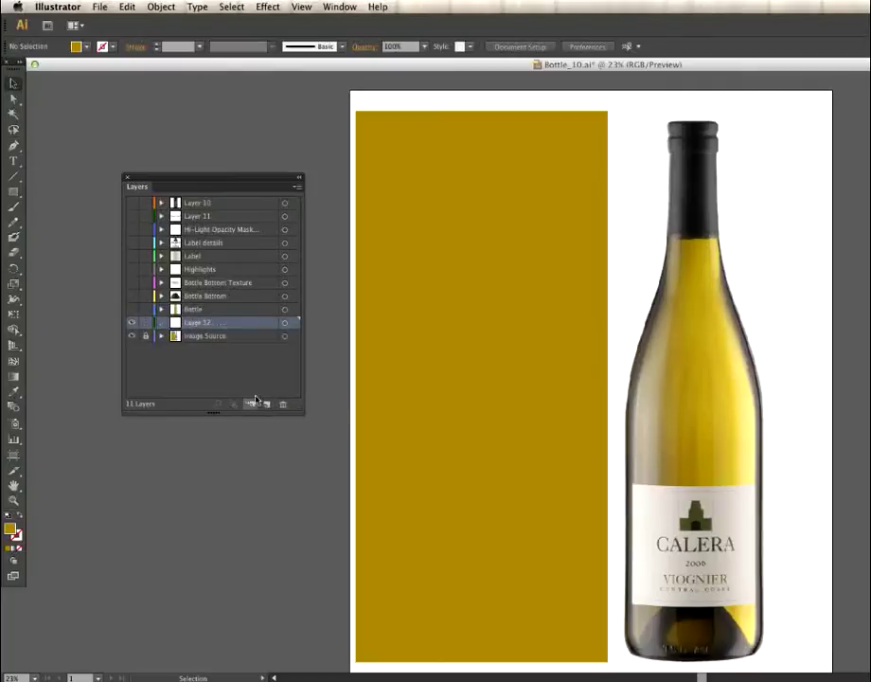
double_click(196, 325)
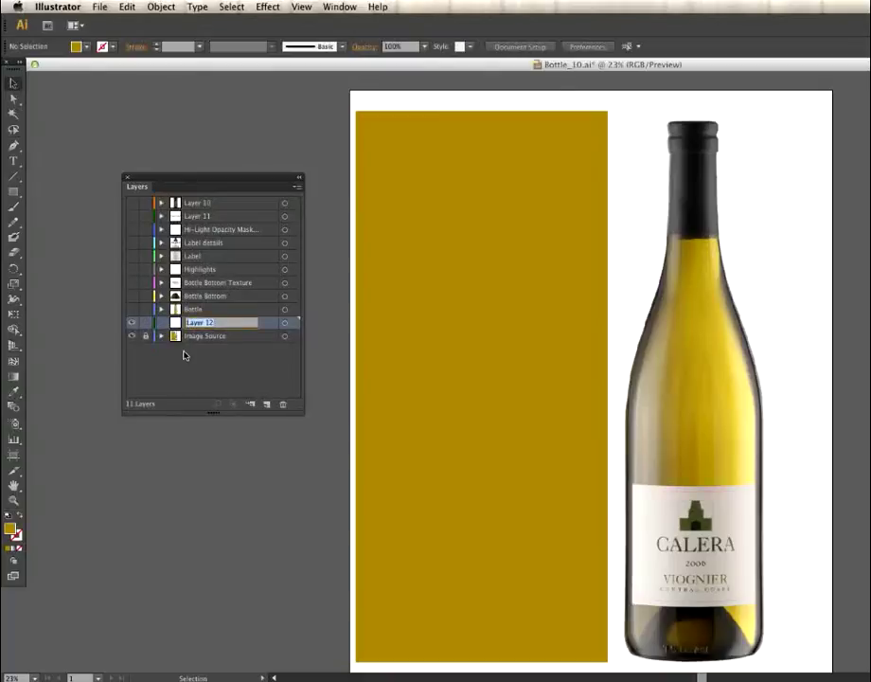
type("Ar")
left_click(158, 366)
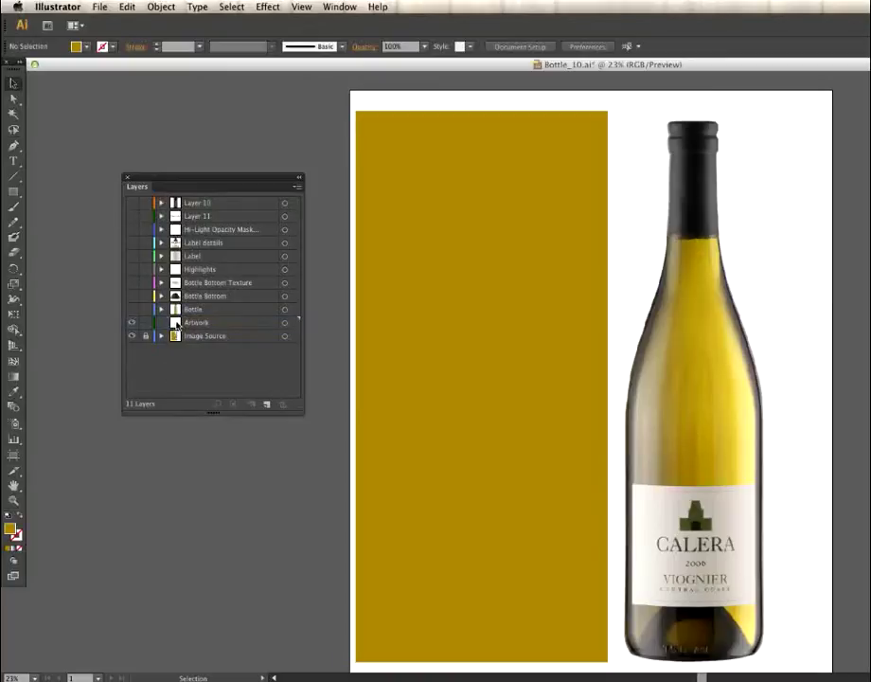
left_click(176, 323)
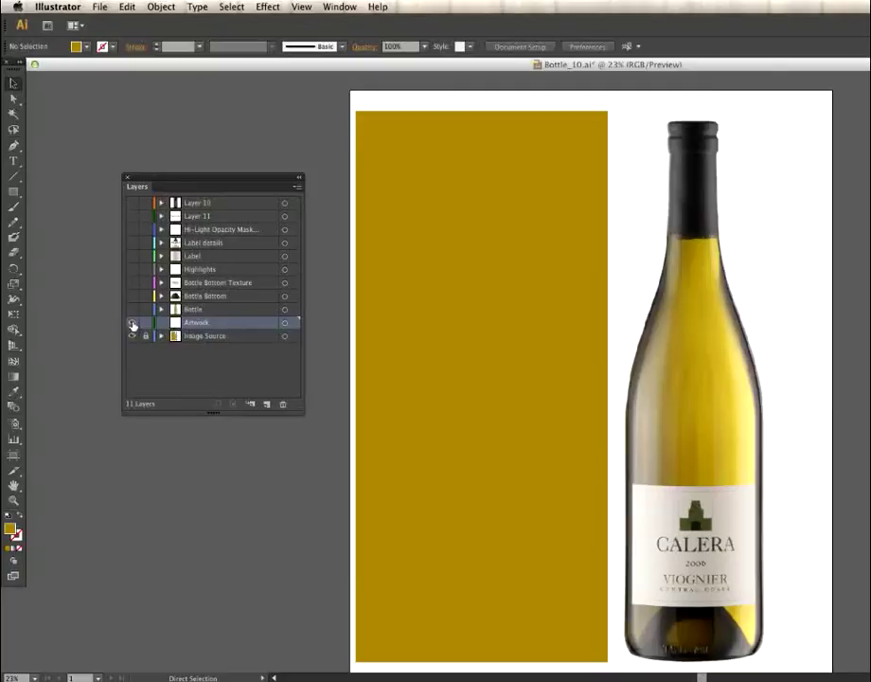
left_click(132, 322, "ctrl")
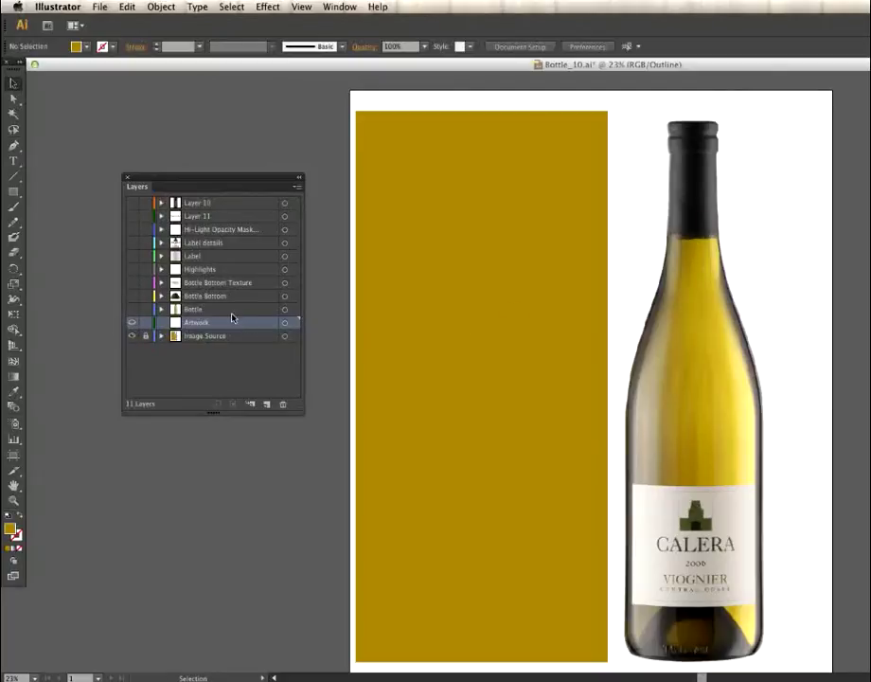
Step: Draw a rectangle about 13.04 by 38.53 in around the bottle's glass body below the black capsule and nudge it into alignment
key("m")
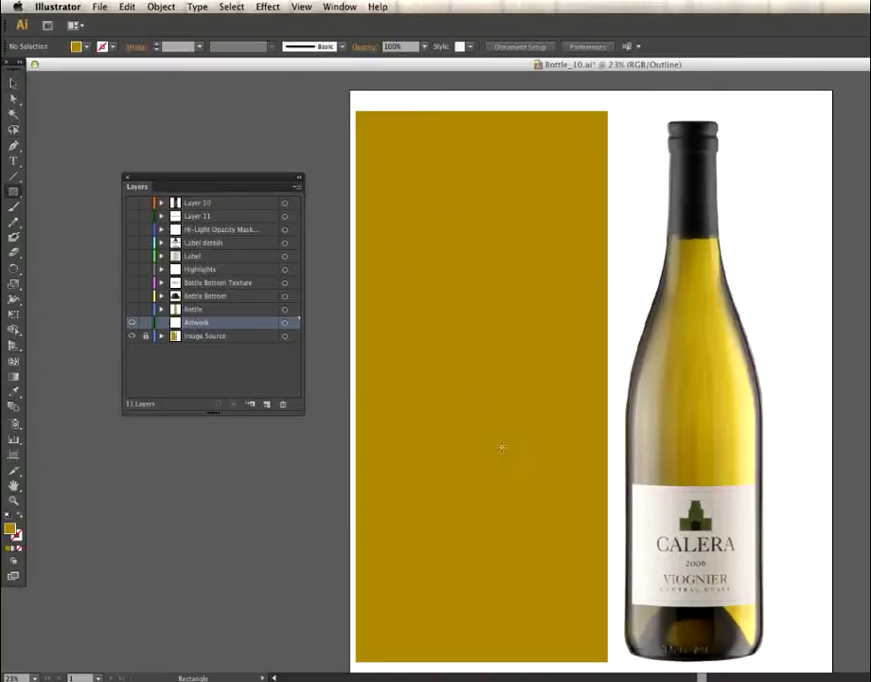
left_click_drag(419, 224, 521, 444)
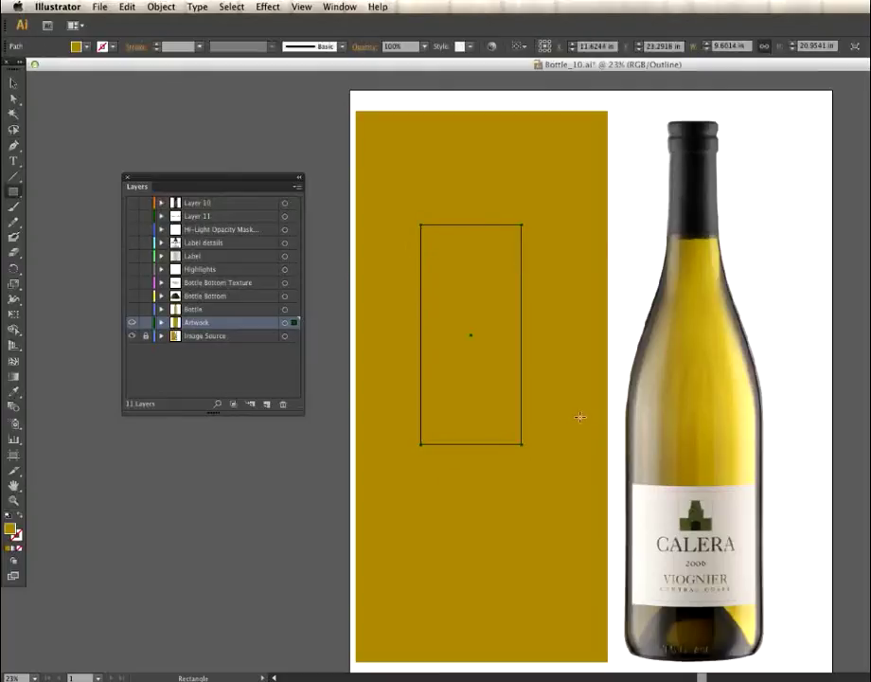
key("Delete")
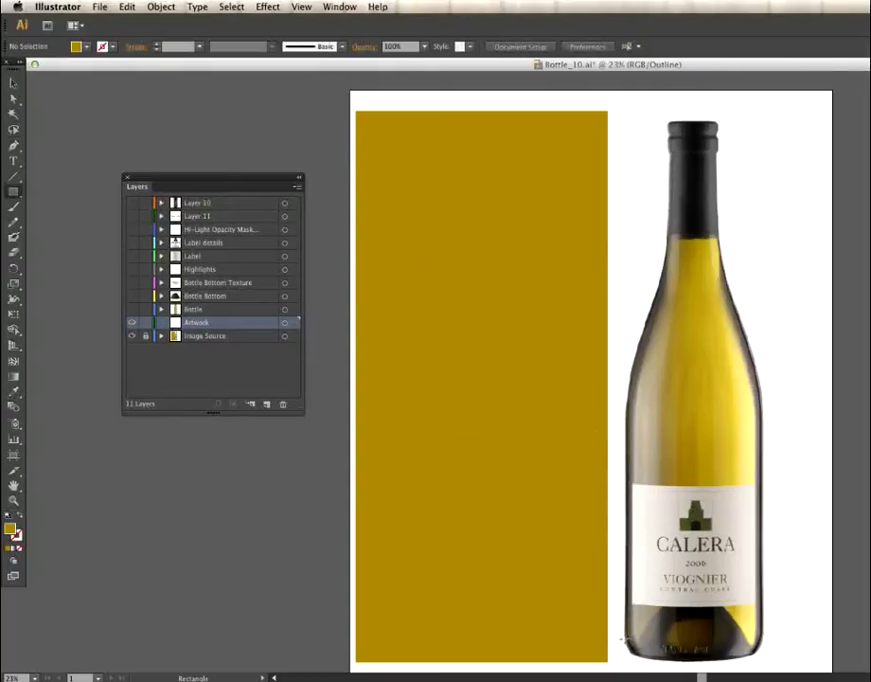
mouse_move(625, 640)
left_mouse_down()
mouse_move(748, 474)
mouse_move(779, 335)
mouse_move(763, 231)
left_mouse_up()
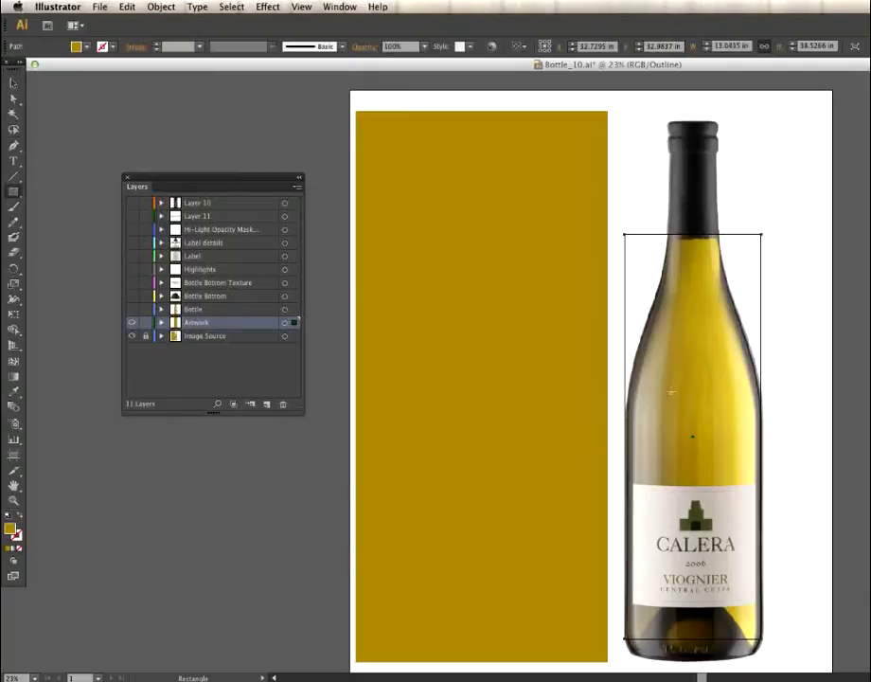
left_click(13, 85)
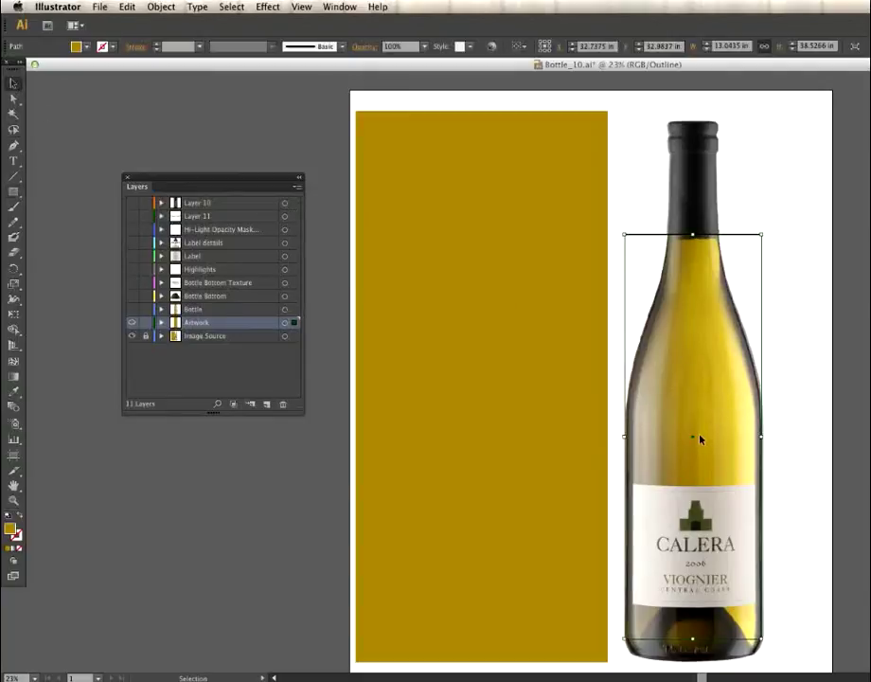
left_click(774, 446)
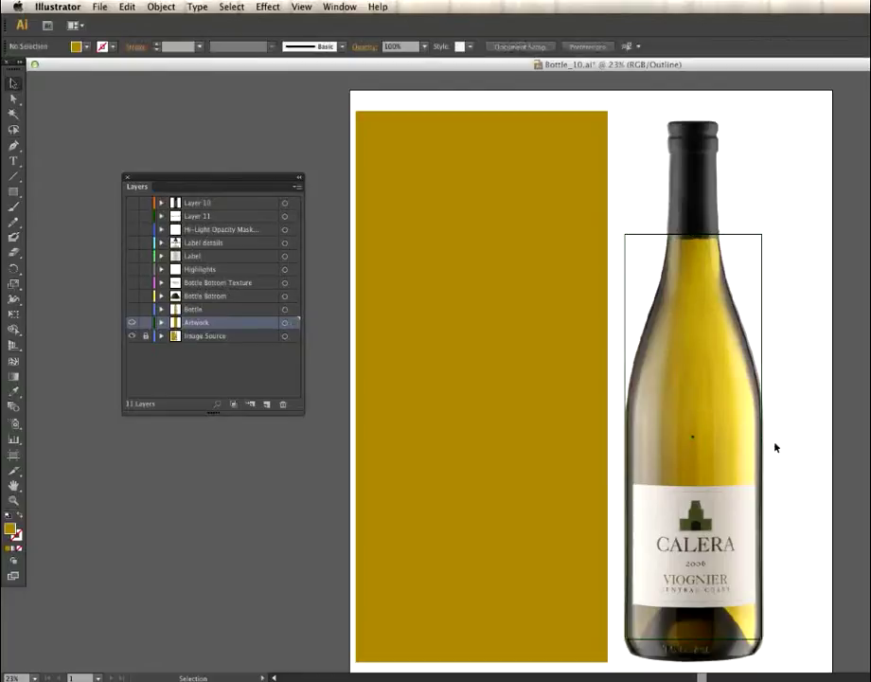
left_click(694, 439)
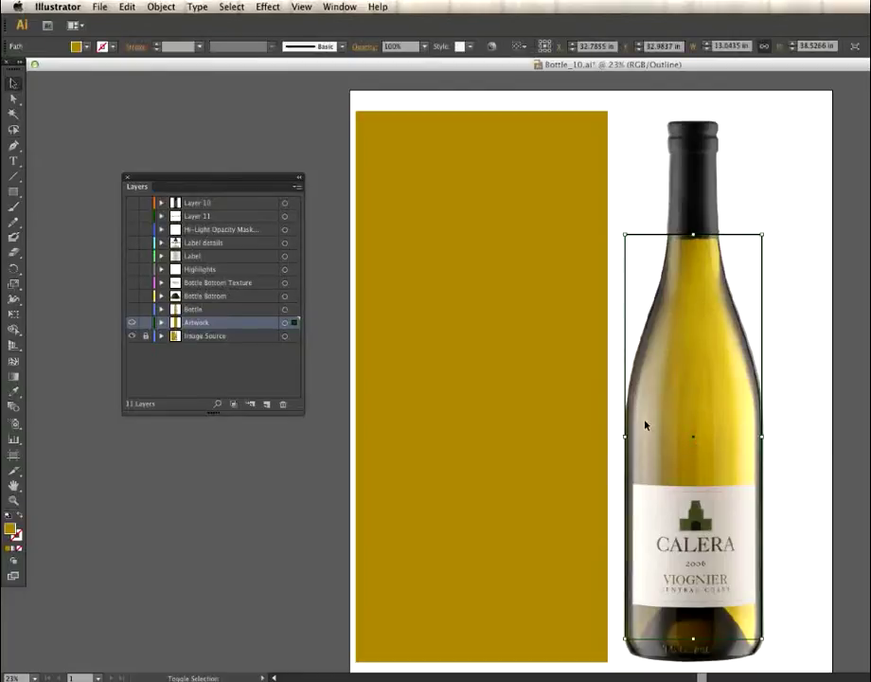
left_click(639, 279)
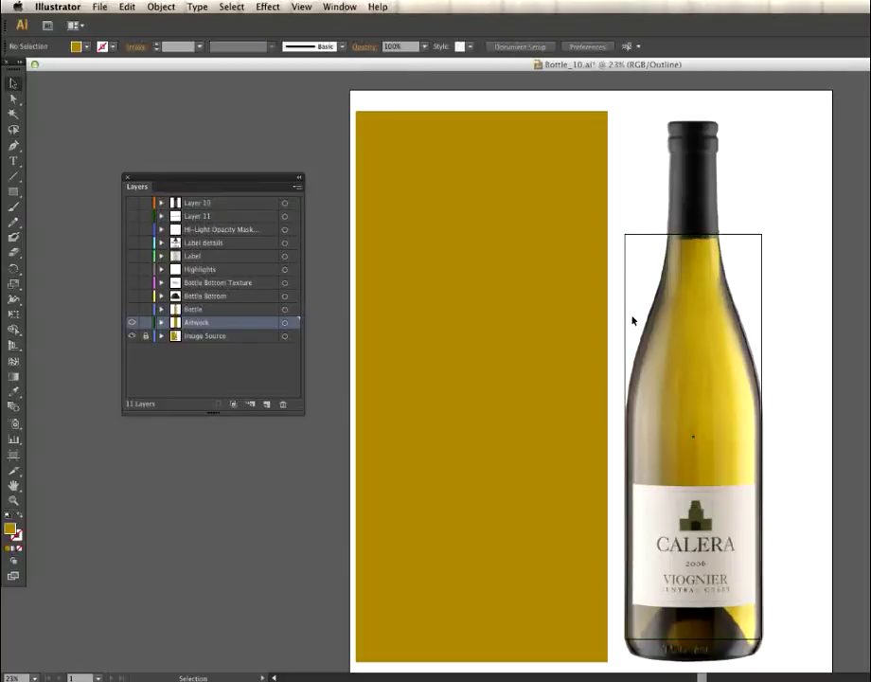
left_click(694, 441)
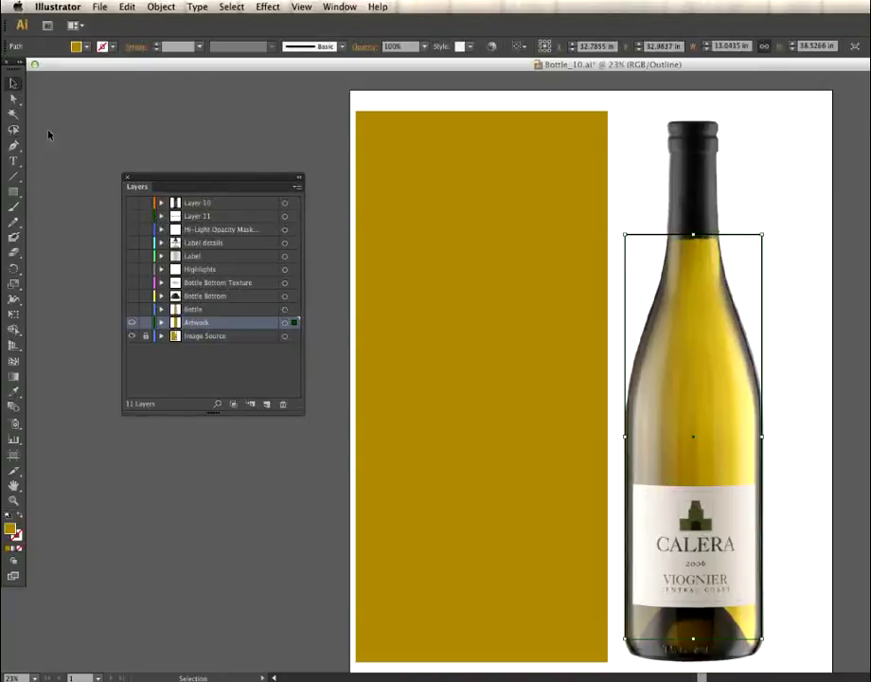
Step: Try adding a mesh point at the rectangle's center and pulling its upper right corner in to the neck, and undo it
left_click(15, 345)
left_click(695, 438)
left_click_drag(763, 235, 722, 236)
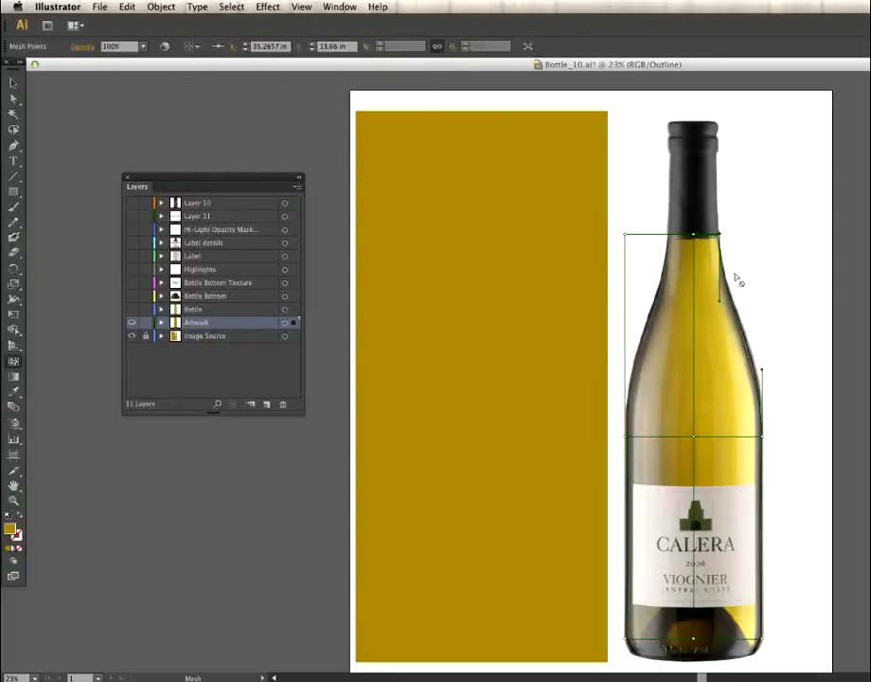
left_click_drag(747, 343, 729, 310)
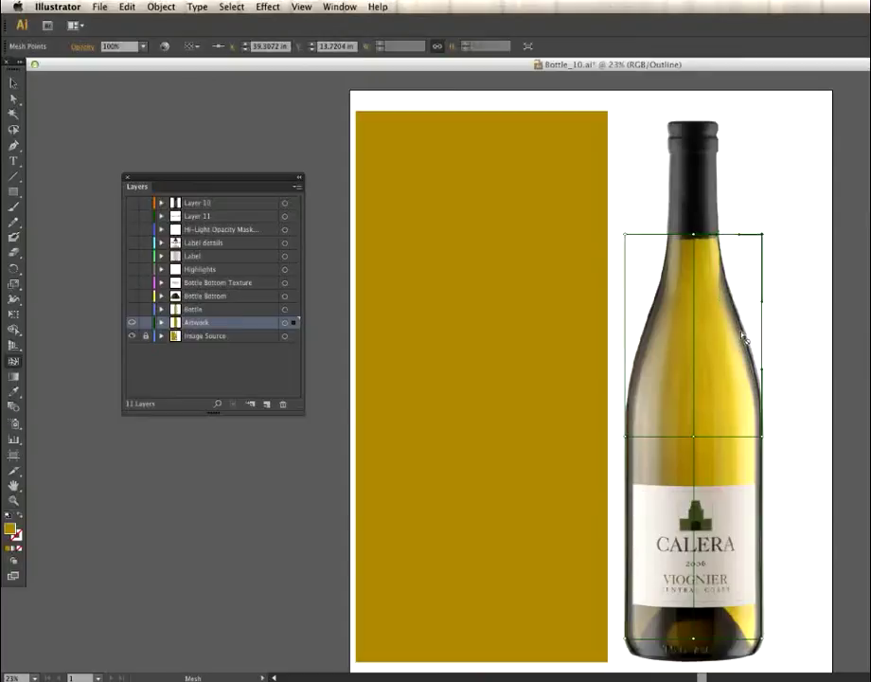
key("super+z")
key("super+z")
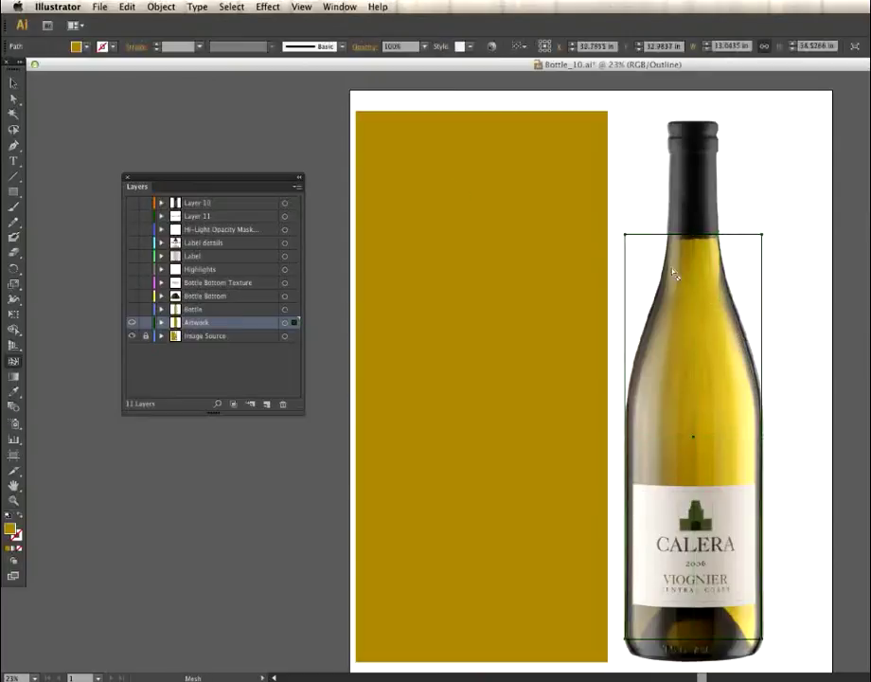
Step: Apply an envelope warp to the rectangle with the Arch style, Vertical orientation and 0% bend
left_click(128, 7)
mouse_move(153, 7)
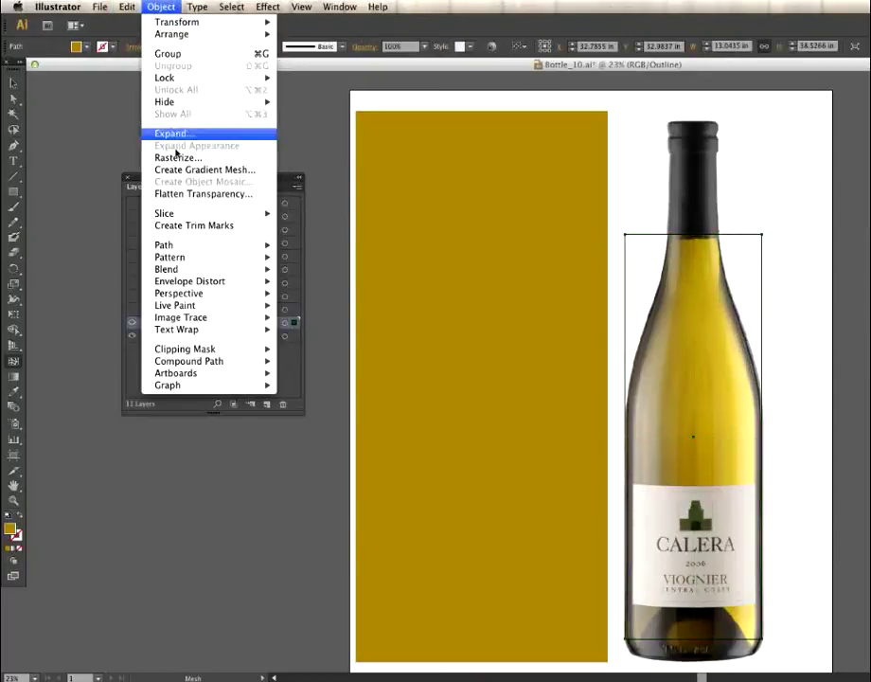
mouse_move(189, 284)
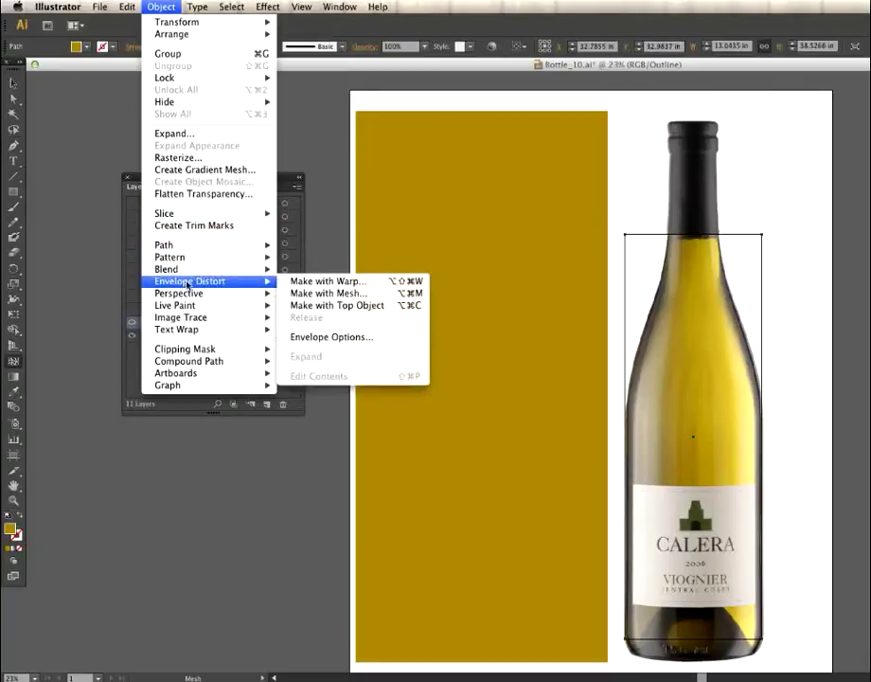
left_click(326, 281)
left_click_drag(213, 99, 547, 303)
left_click(442, 309)
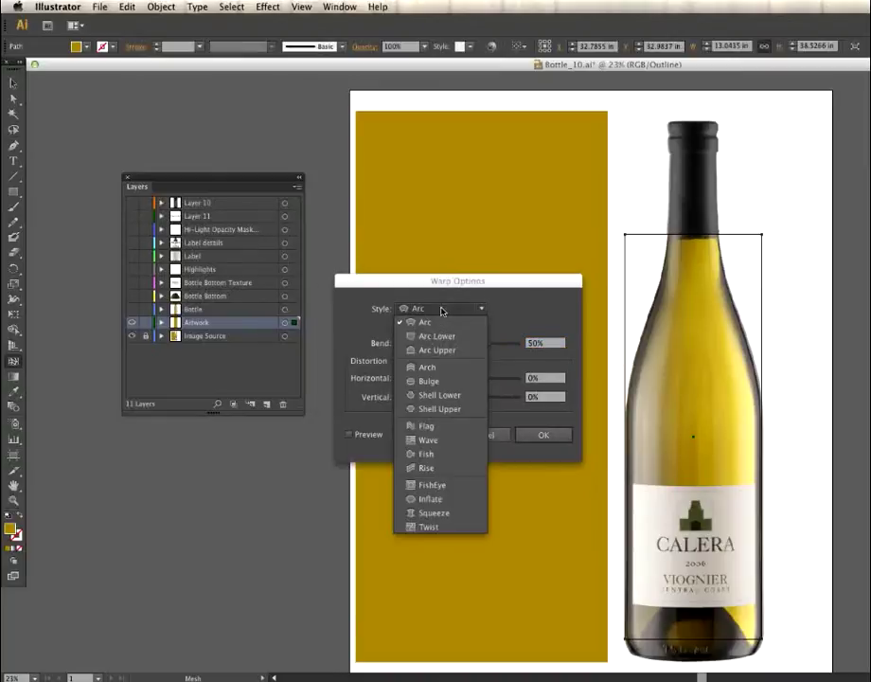
left_click(441, 366)
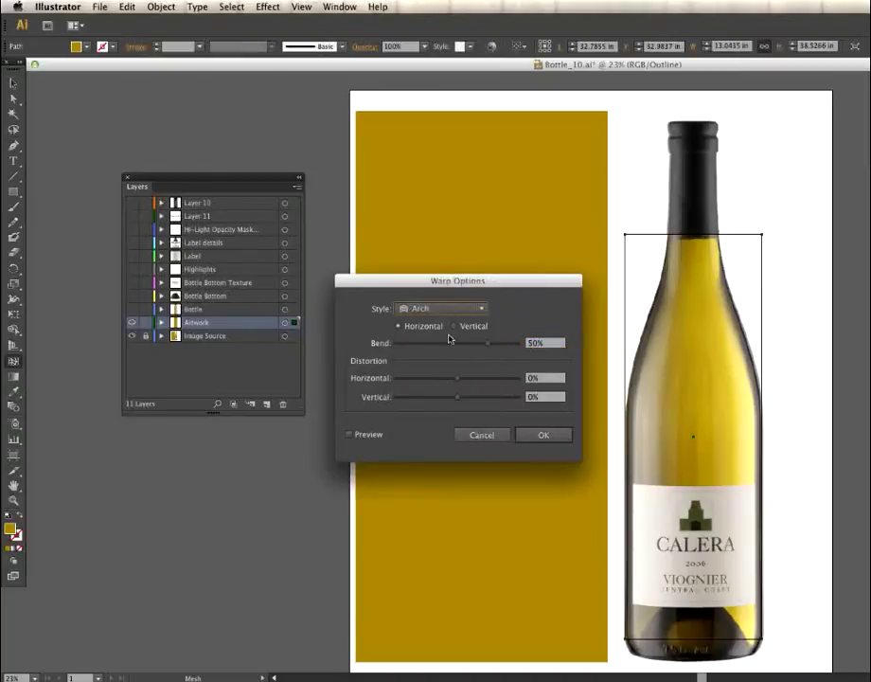
left_click(455, 325)
double_click(535, 342)
type("0")
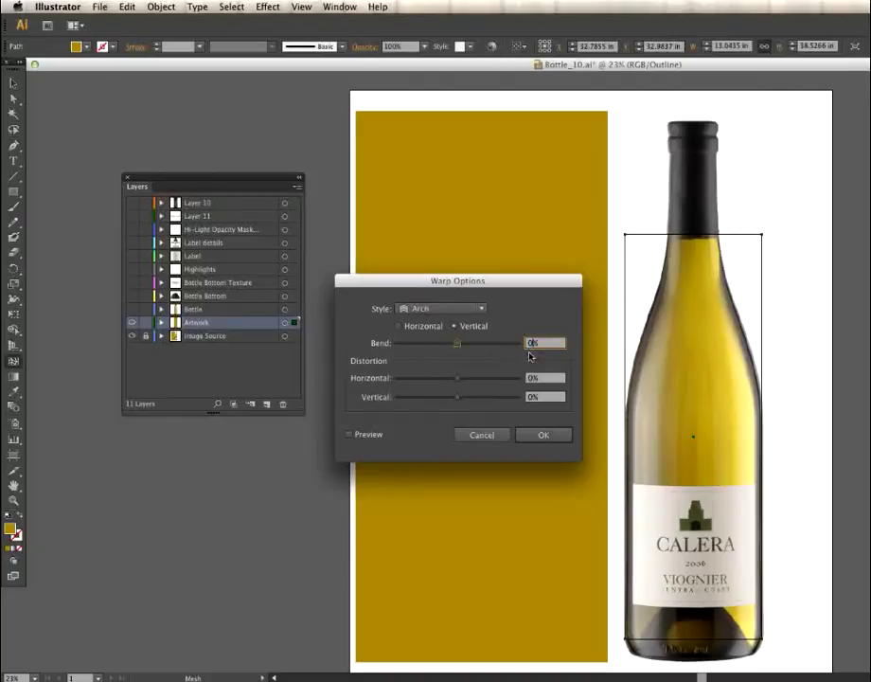
left_click(541, 434)
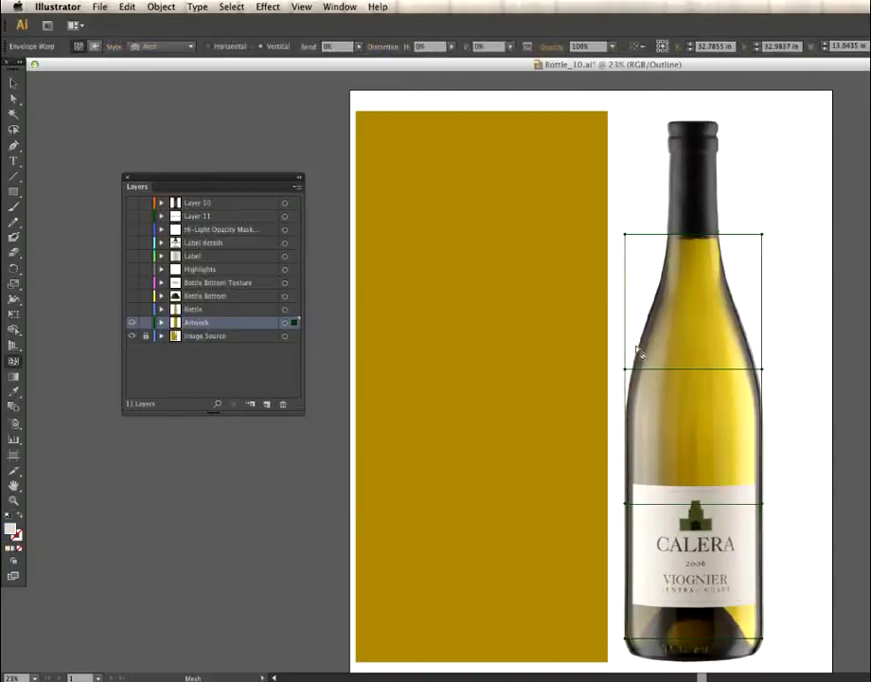
Step: Scale the envelope's top mesh points inward to the neck width and lower the row beneath them to the bottle's shoulder
key("a")
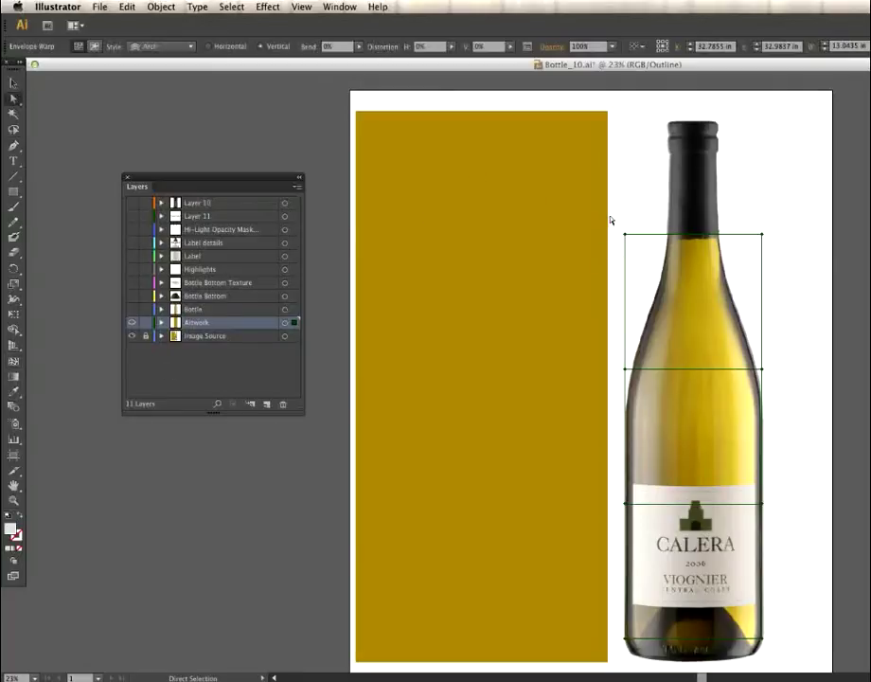
left_click_drag(624, 227, 806, 276)
key("s")
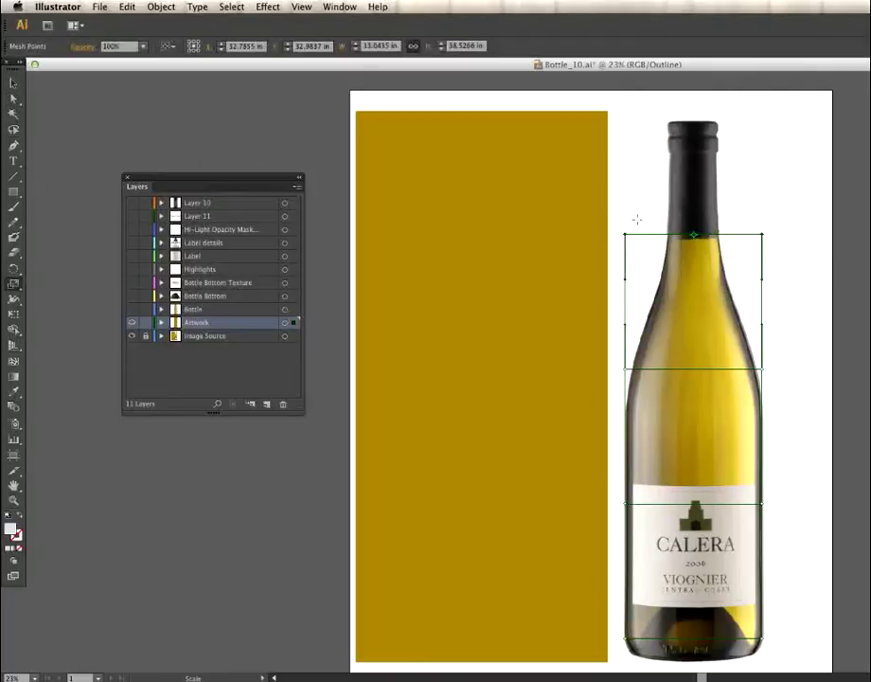
left_click_drag(600, 210, 657, 217)
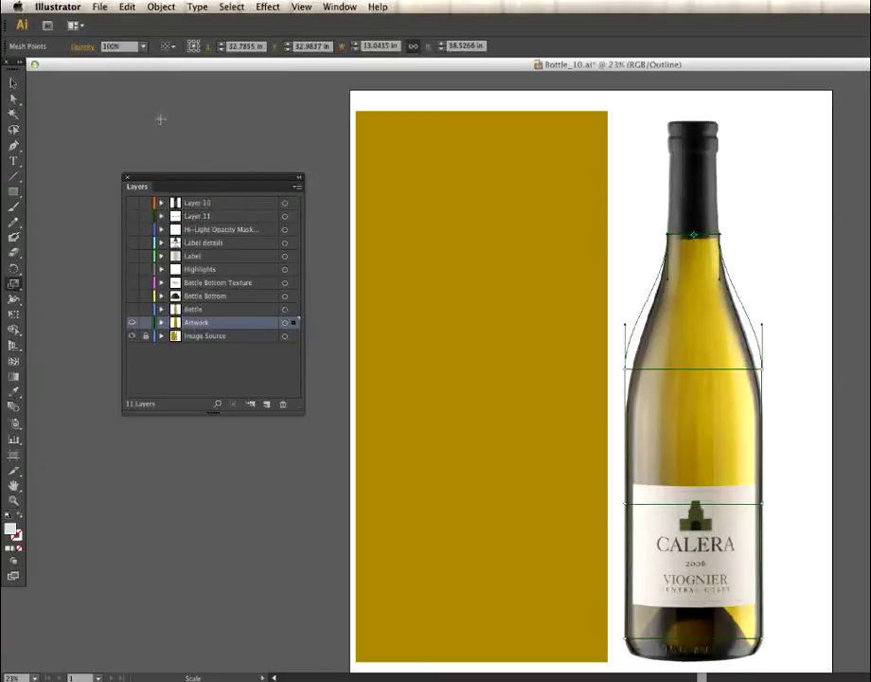
key("a")
left_click_drag(634, 368, 767, 413)
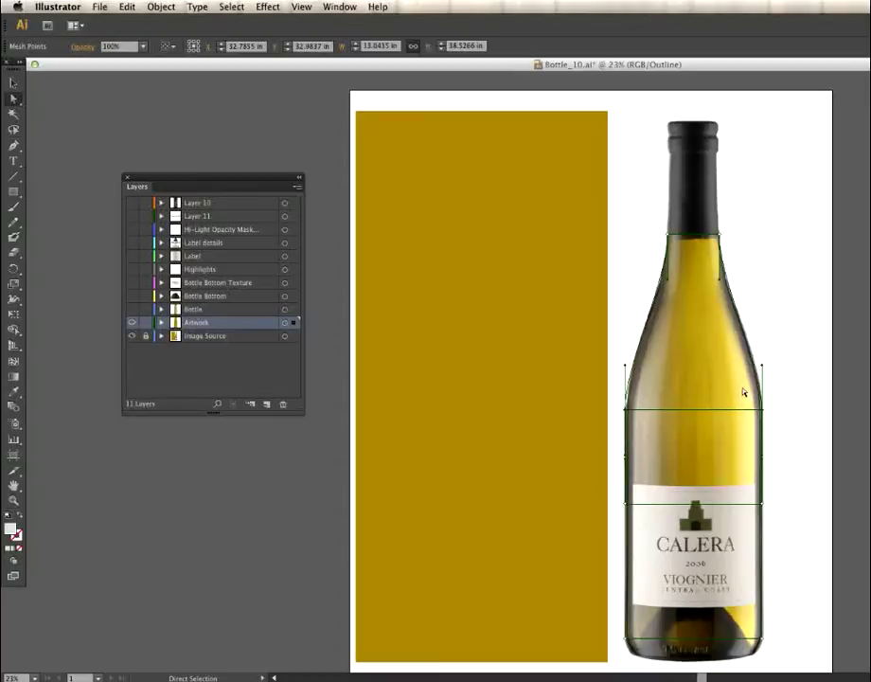
Step: Add five vertical mesh lines through the shoulder row: one at center, one midway on each side and one near each edge
left_click(15, 361)
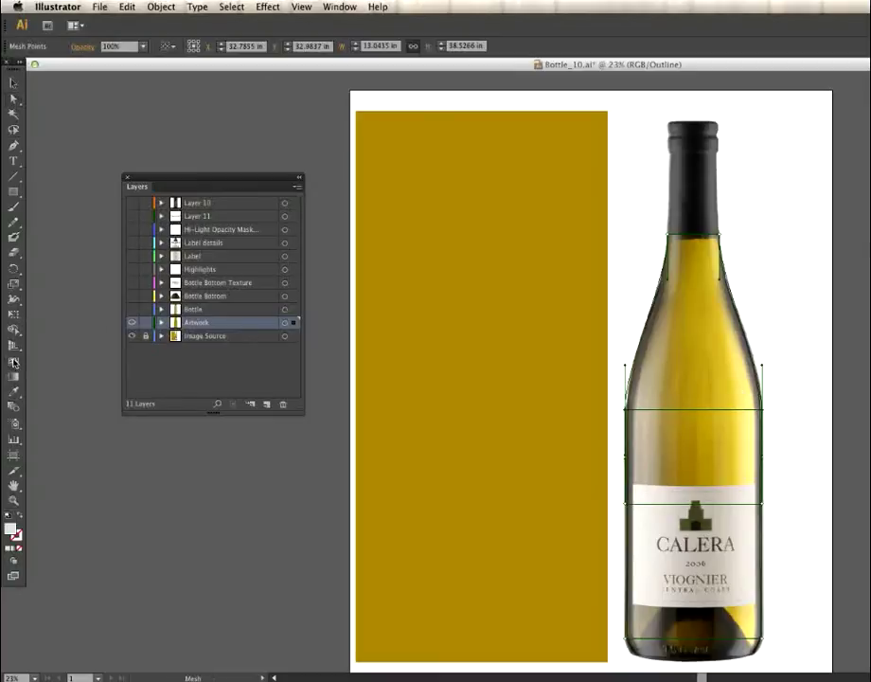
left_click(698, 413)
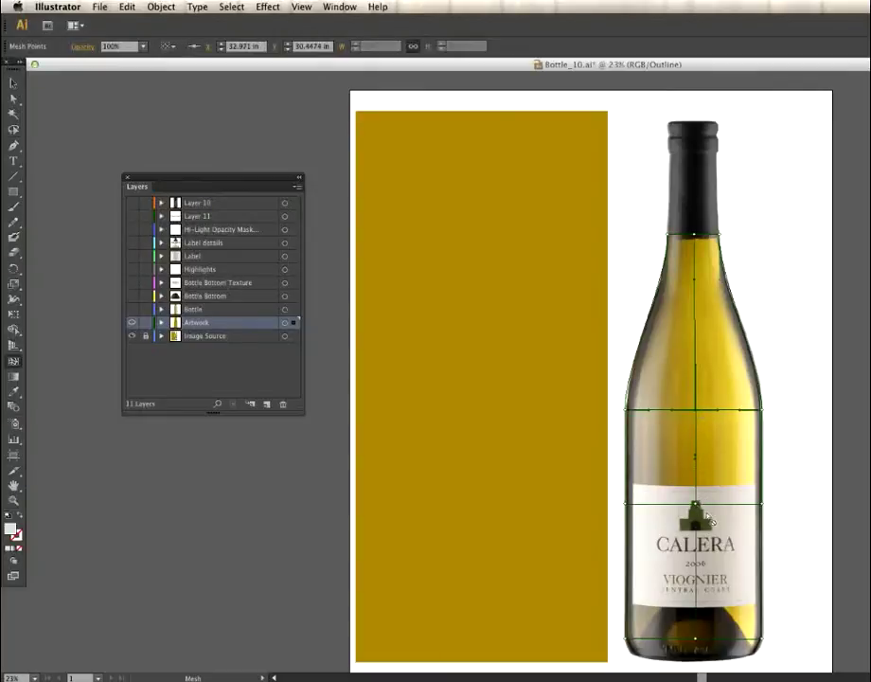
scroll(698, 508, "down", 4)
scroll(698, 507, "right", 5)
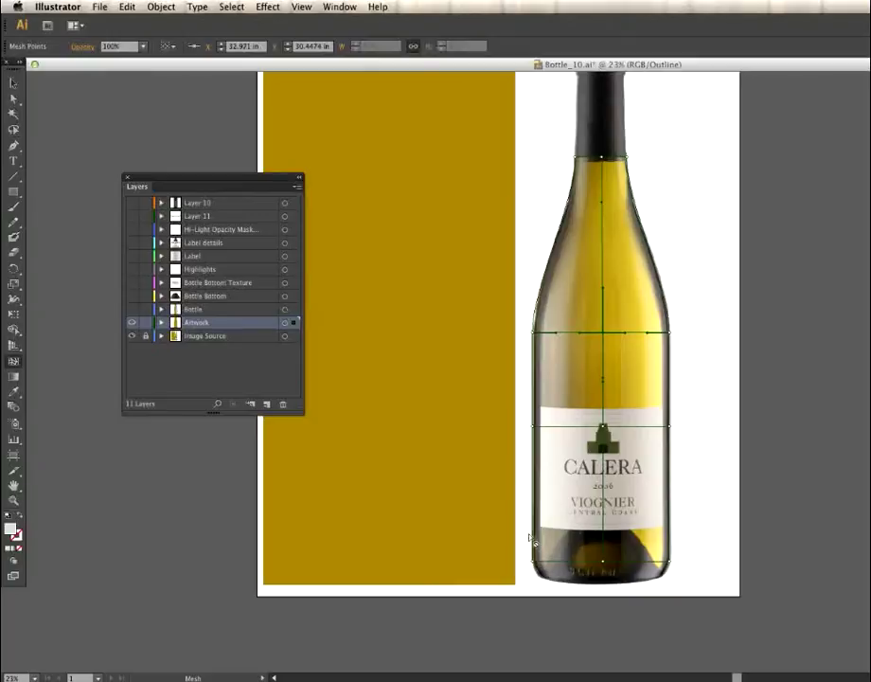
left_click(573, 334)
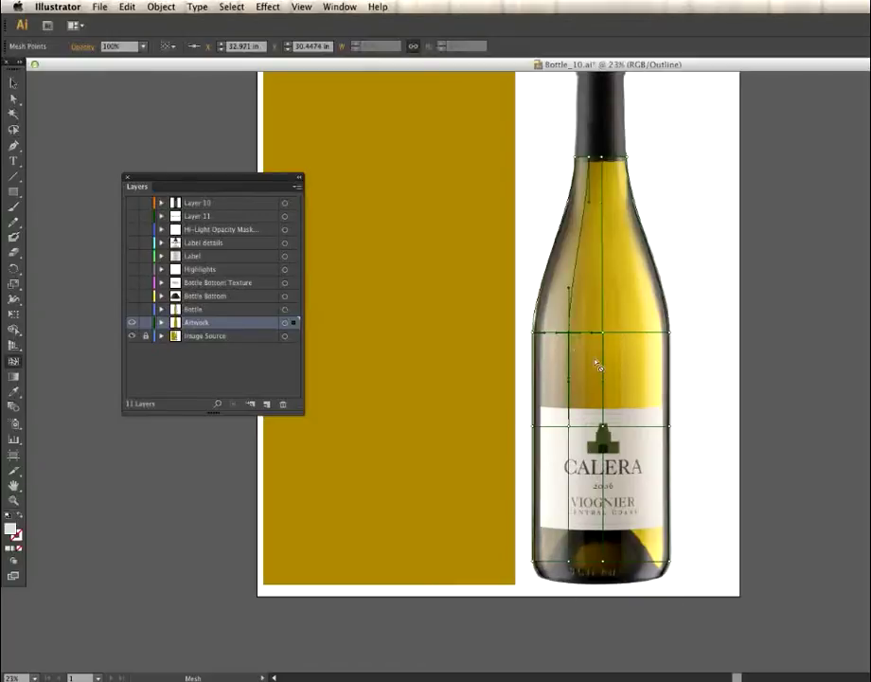
left_click(640, 334)
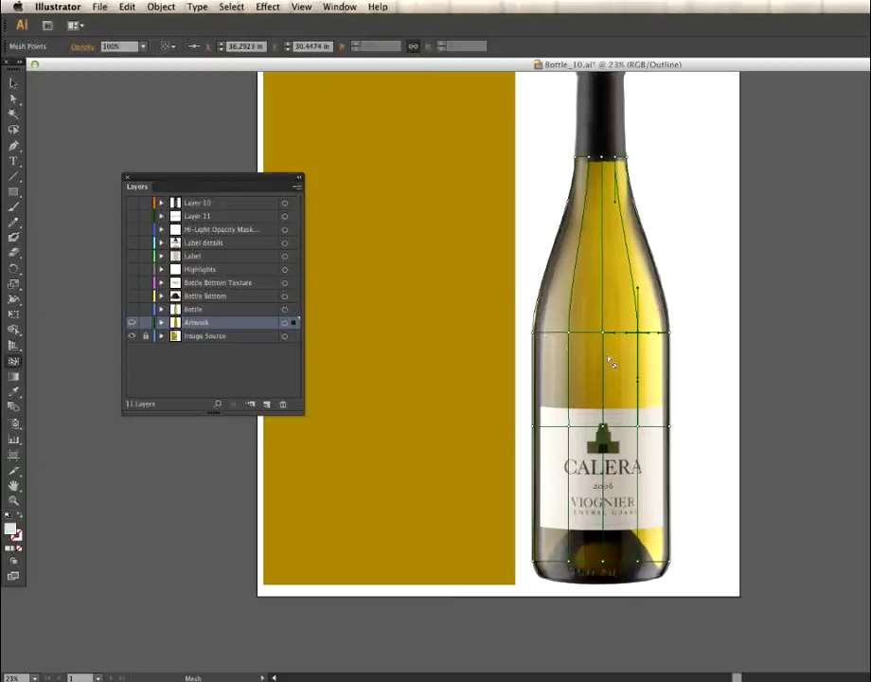
left_click(655, 333)
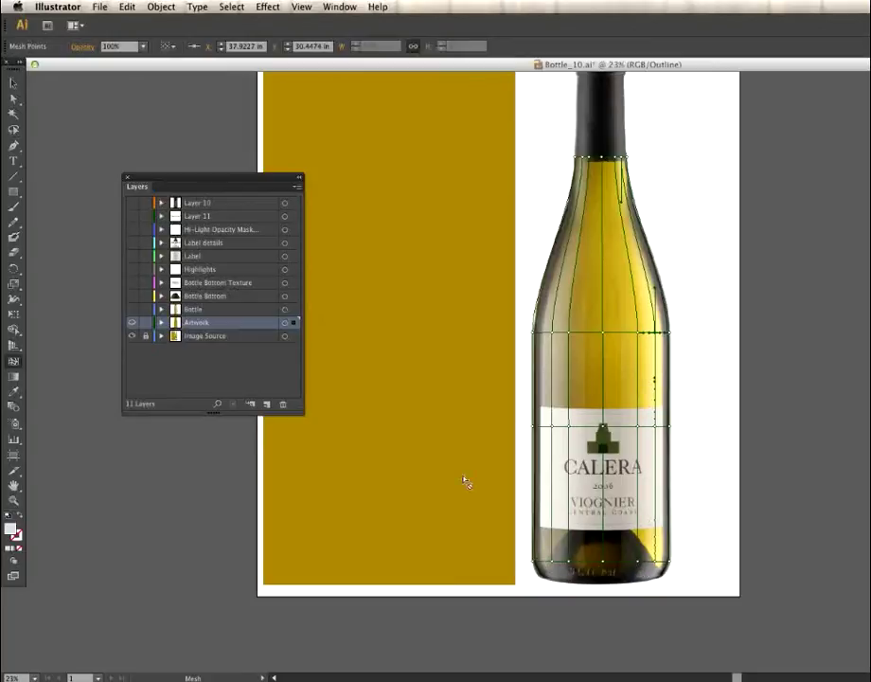
Step: Move the five interior mesh points of the bottom row down to the bottle's base, leaving the outer corners in place
left_click(13, 499)
left_click_drag(526, 514, 716, 607)
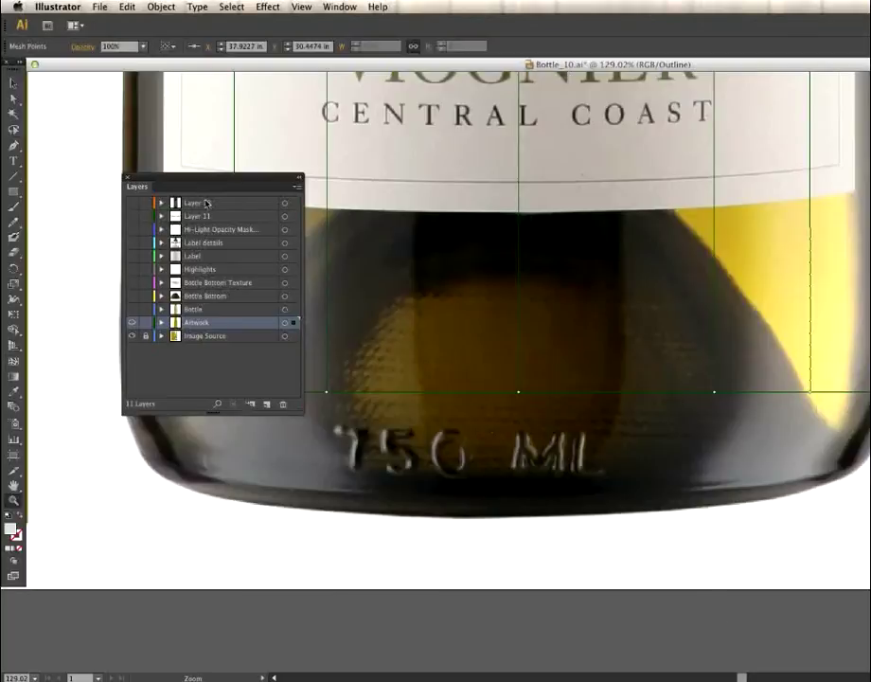
left_click_drag(188, 181, 238, 198)
key("F7")
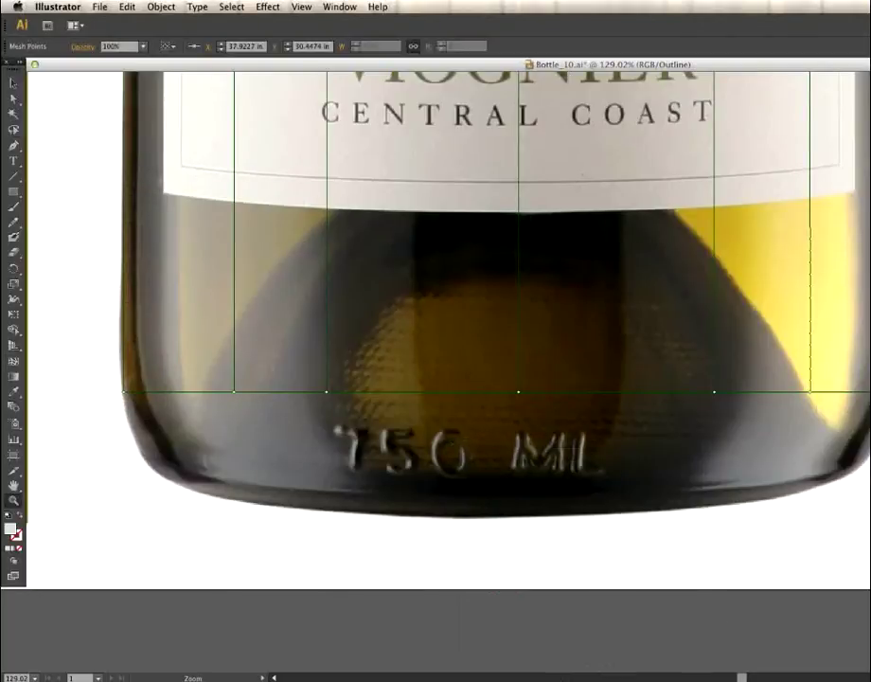
left_click(13, 98)
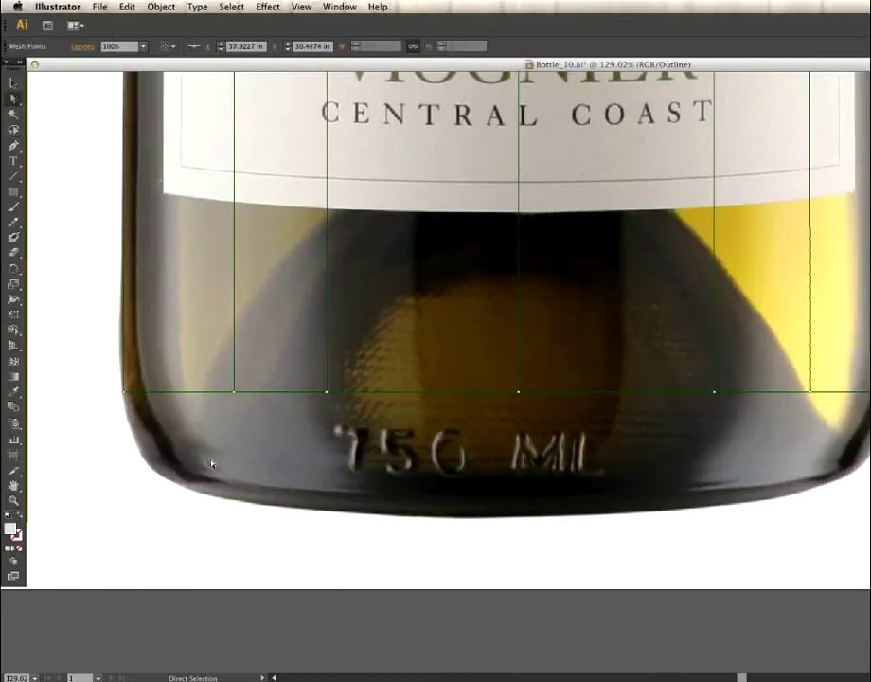
left_click_drag(207, 368, 812, 436)
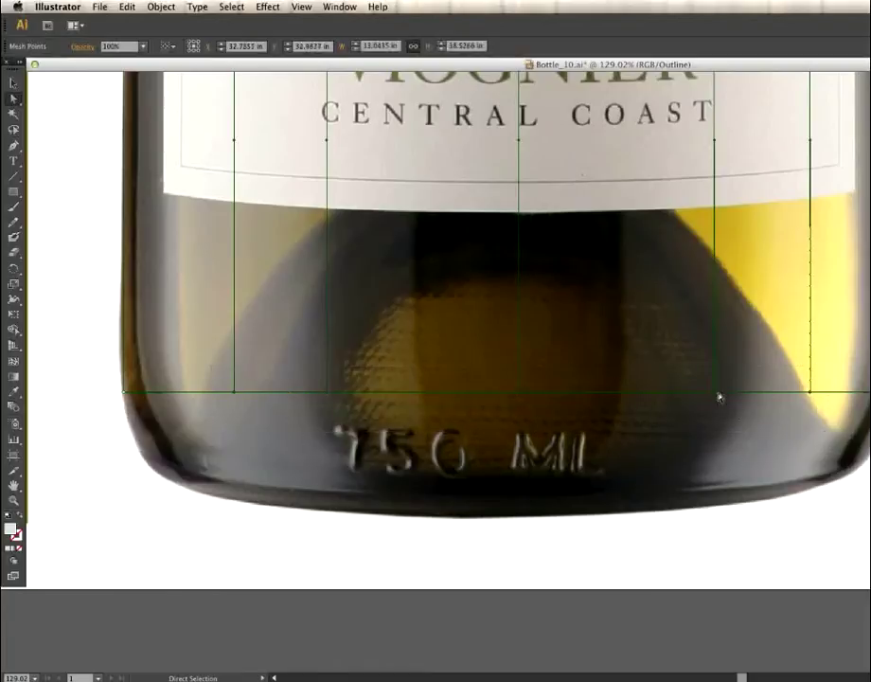
left_click_drag(720, 397, 712, 489)
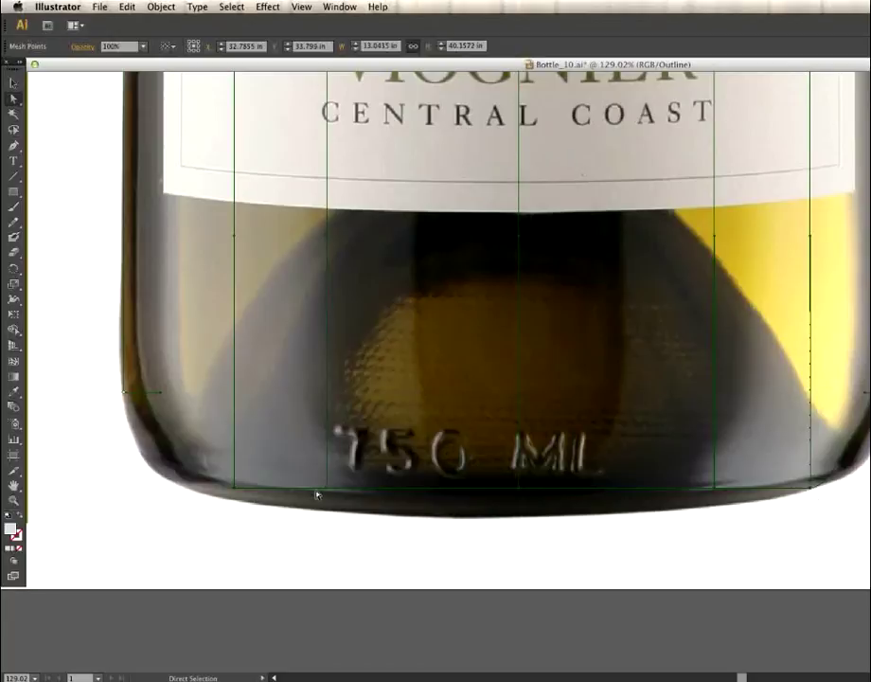
Step: Lower the inner bottom mesh points in stages toward the center so they follow the curved edge of the bottle's base
left_click_drag(375, 492, 739, 540)
left_click_drag(714, 489, 740, 537)
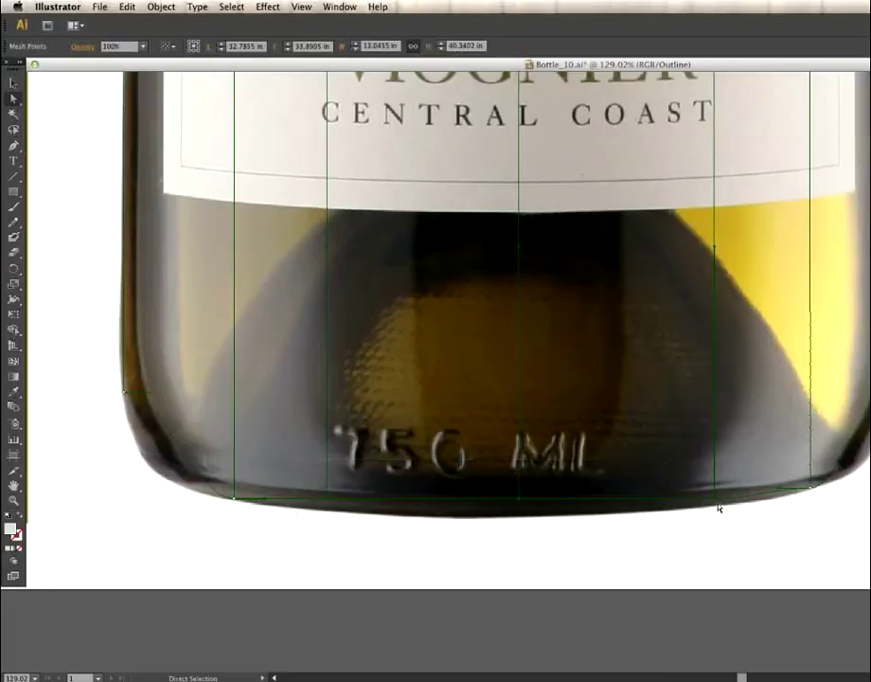
left_click_drag(715, 499, 714, 506)
left_click_drag(476, 486, 516, 523)
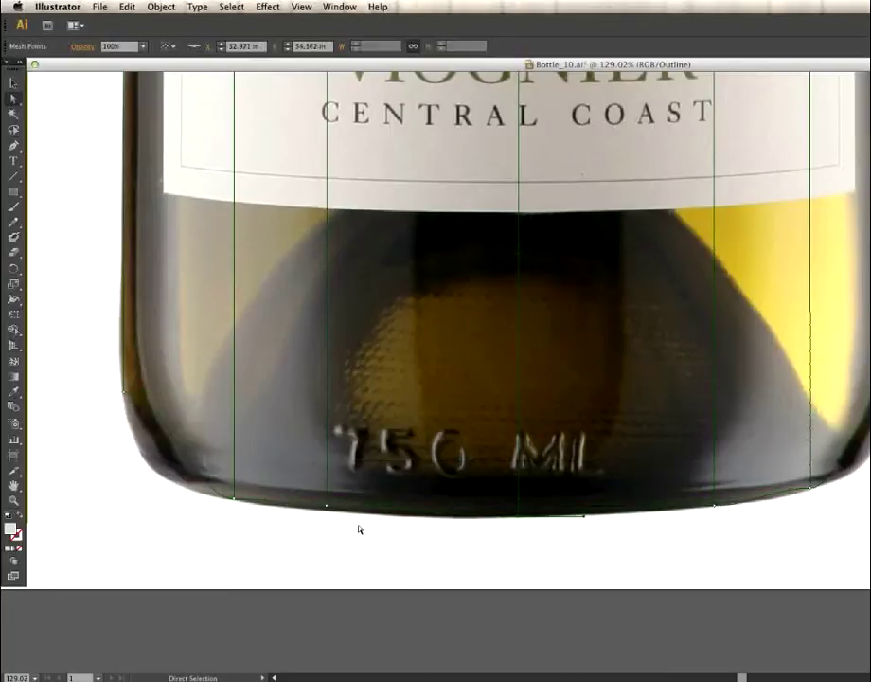
left_click(363, 531)
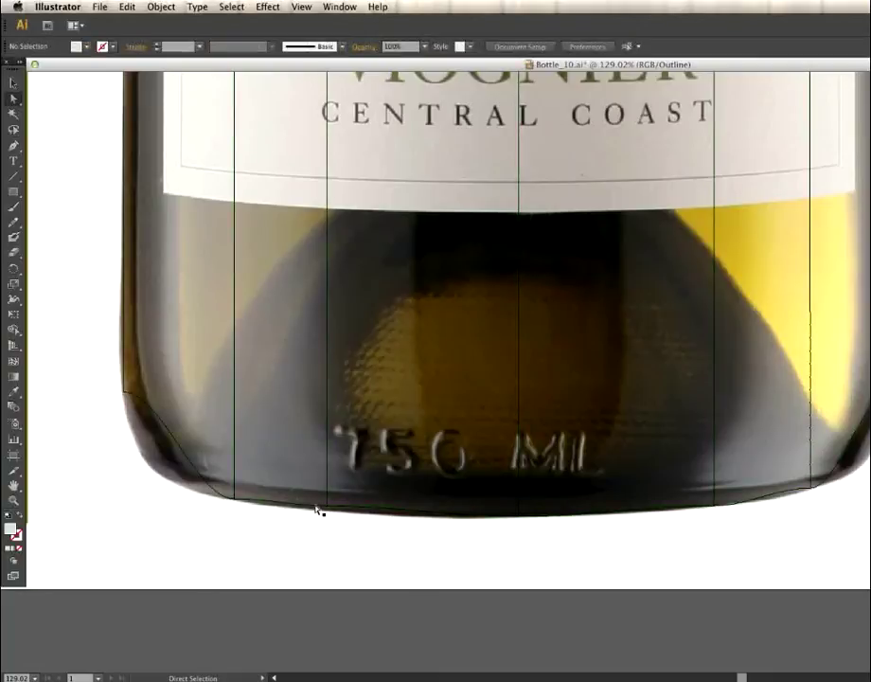
Step: Adjust the direction handles between the bottom mesh points left of center and across the right half to smooth the base curve
left_click(361, 512)
left_click_drag(394, 511, 392, 512)
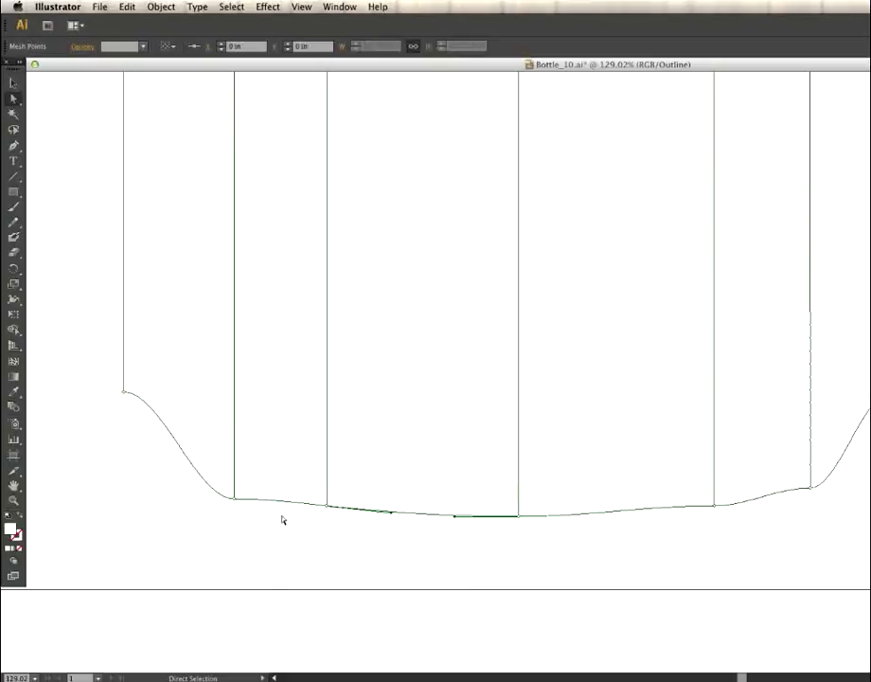
left_click(714, 505)
left_click_drag(652, 510, 663, 515)
left_click_drag(778, 490, 778, 502)
Step: Refine the two bottom mesh points left of center and their direction handles so the left half of the base curves smoothly
left_click(234, 498)
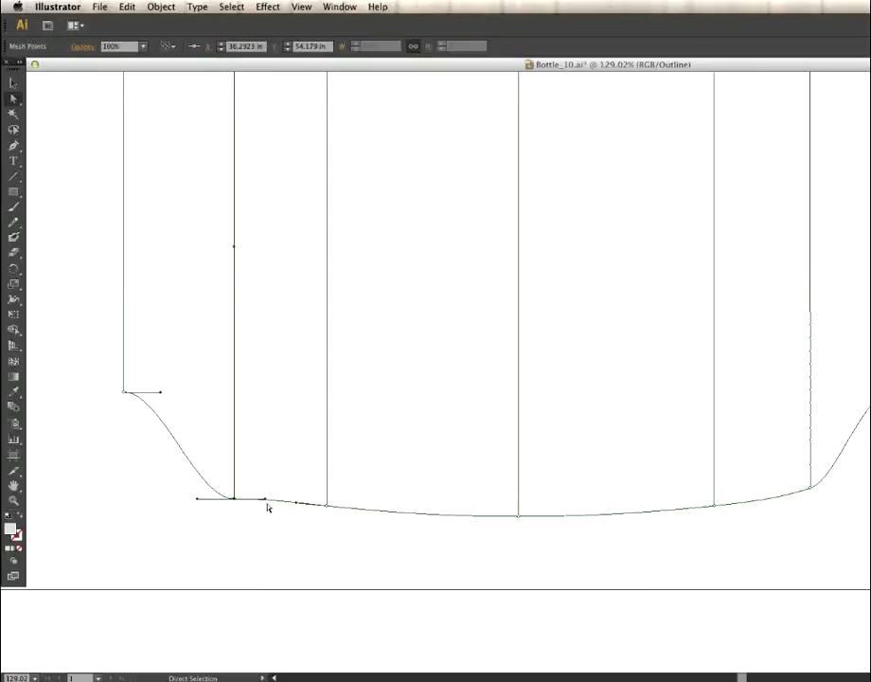
left_click_drag(266, 504, 266, 507)
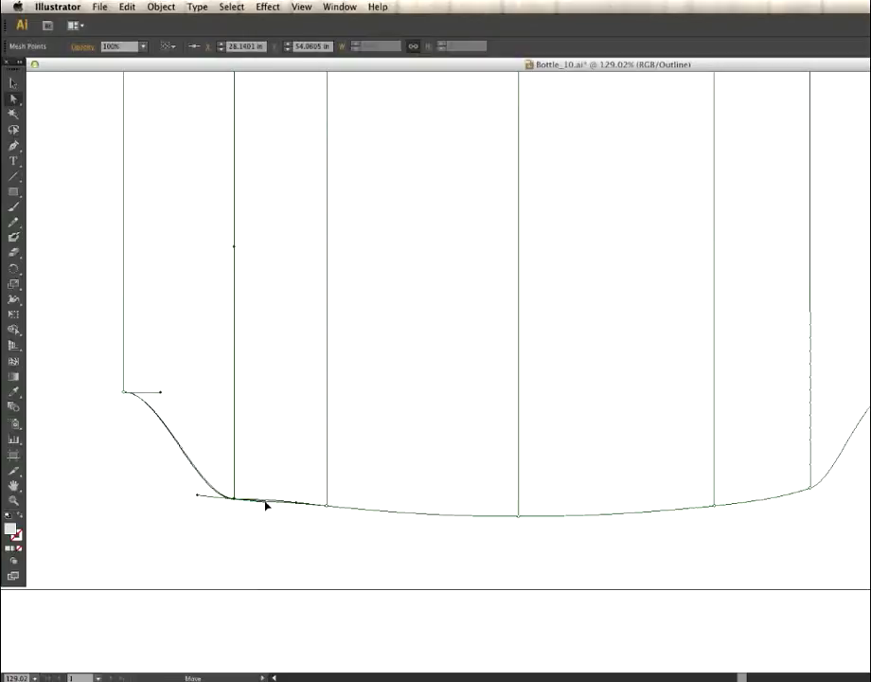
left_click(327, 506)
left_click(326, 505)
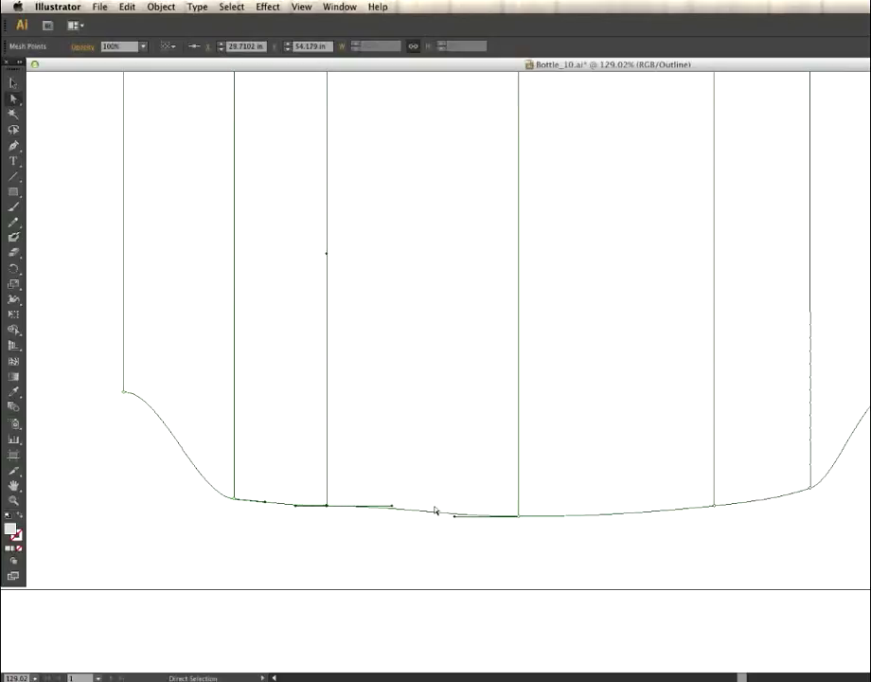
left_click_drag(395, 511, 394, 515)
left_click_drag(329, 508, 329, 513)
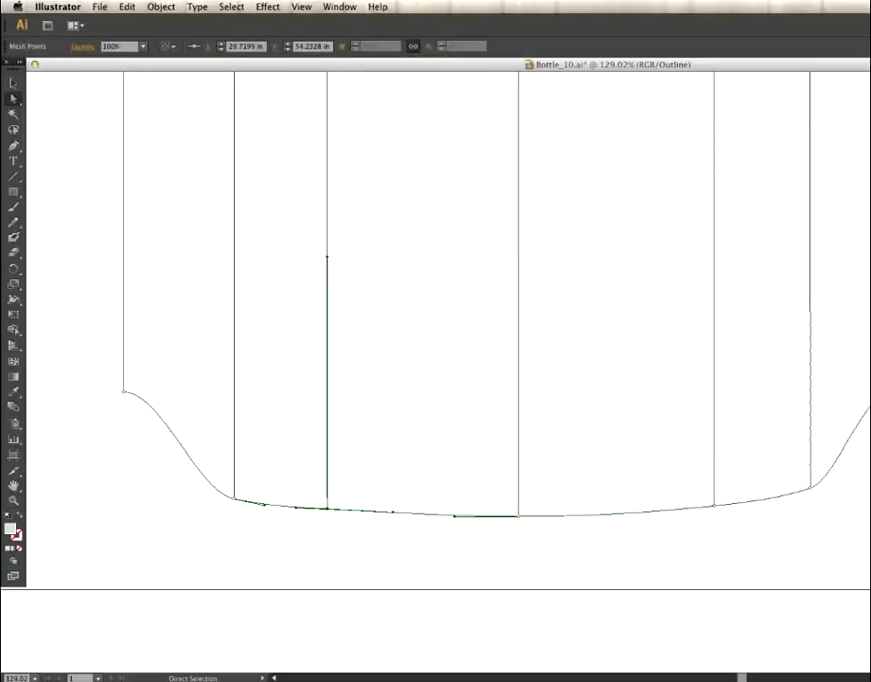
key("super+y")
left_click_drag(235, 506, 237, 510)
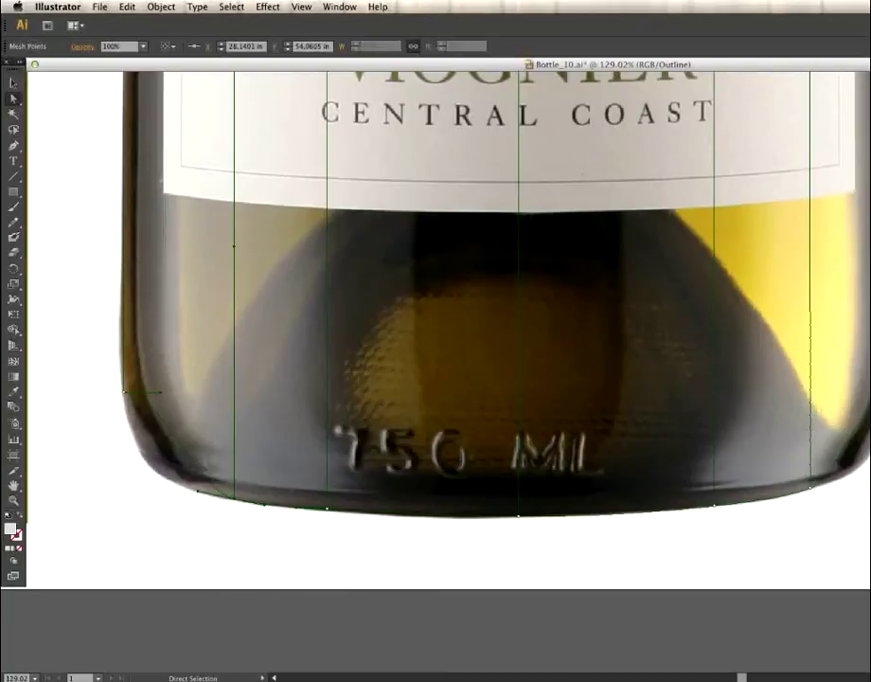
Step: Change the Artwork layer's color to Green in its layer options so the mesh lines stand out against the bottle
left_click_drag(318, 680, 869, 192)
double_click(864, 195)
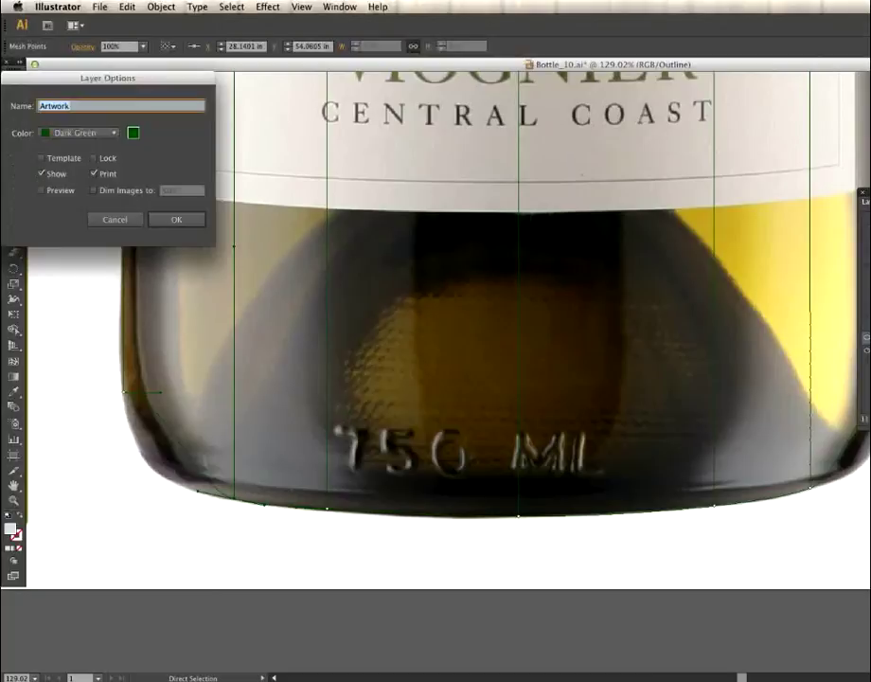
left_click(94, 132)
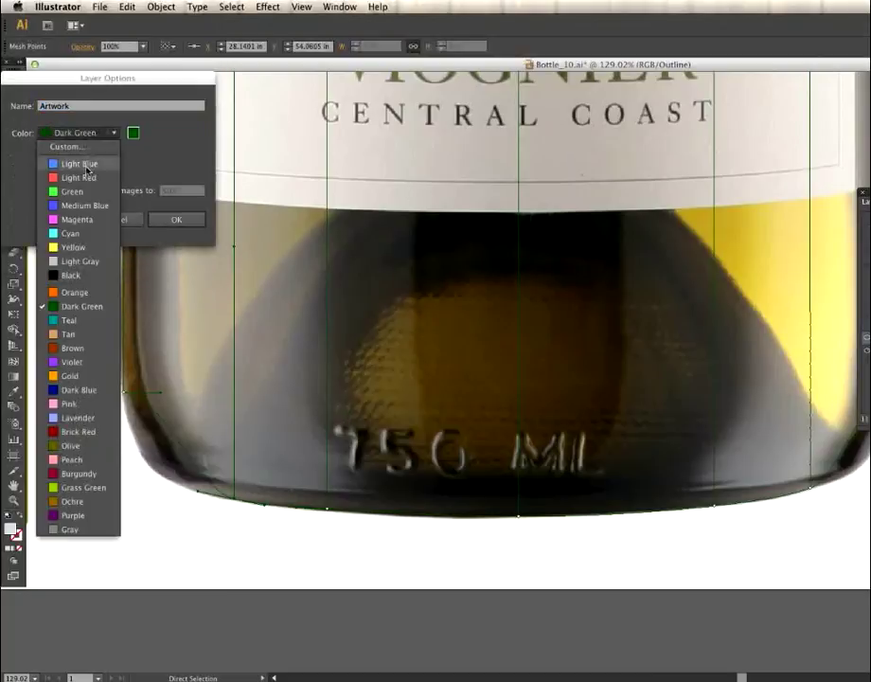
left_click(72, 191)
left_click(176, 219)
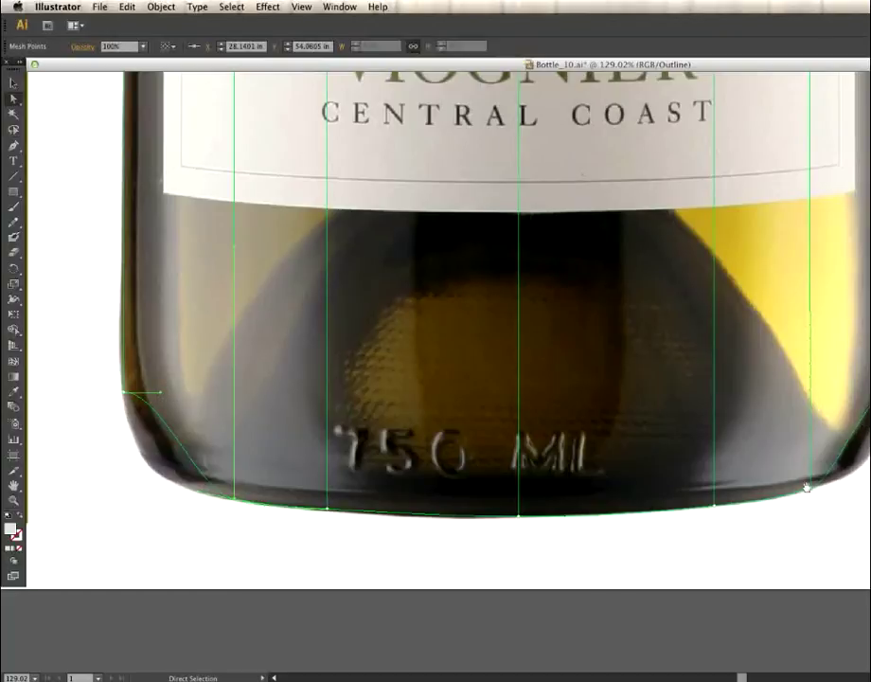
Step: Point the two bottom corner points' handles downward to round the base corners, and adjust the base handle left of center
scroll(829, 490, "right", 5)
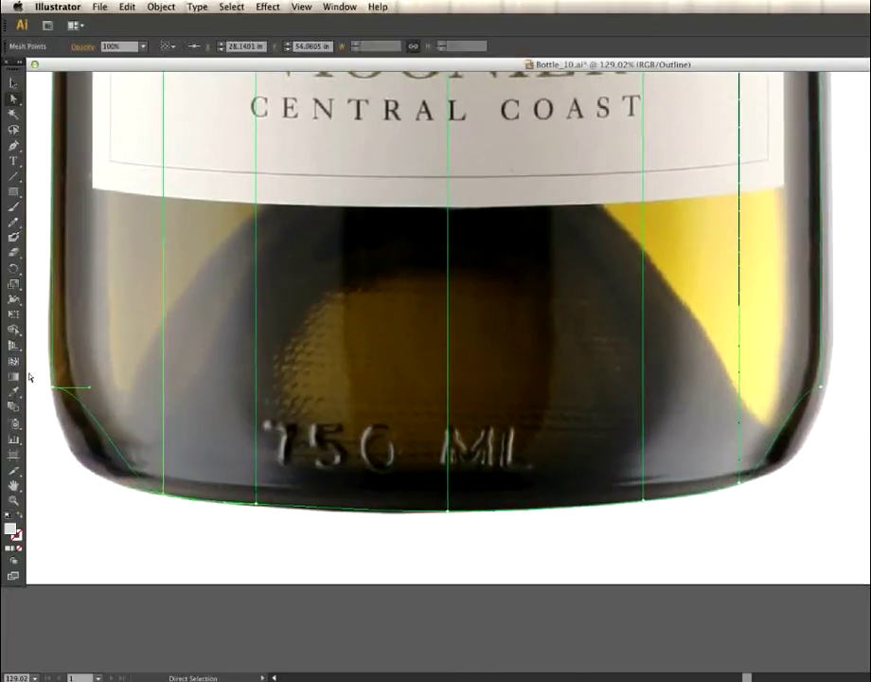
left_click_drag(90, 390, 62, 453)
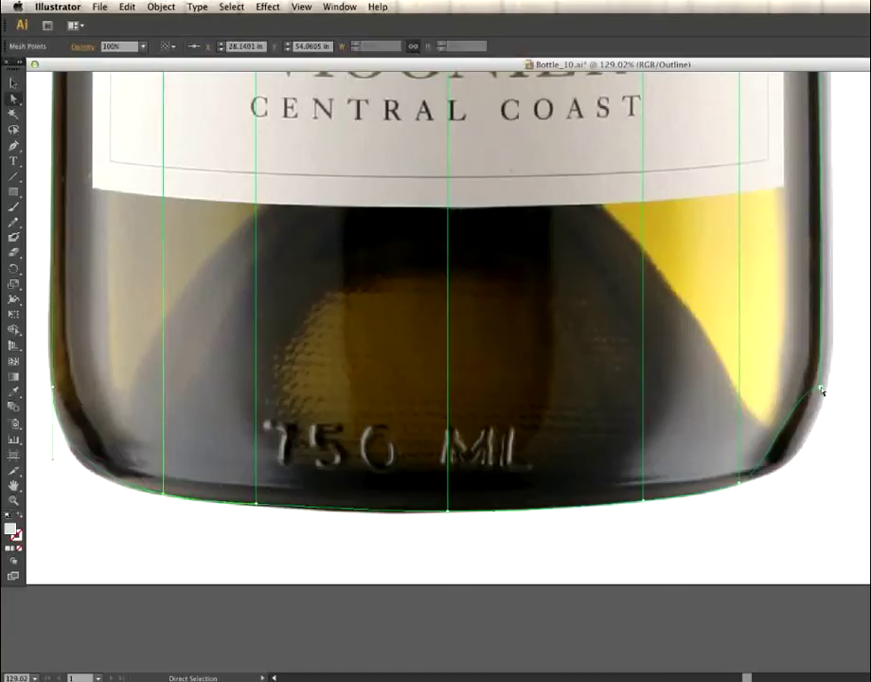
left_click_drag(821, 389, 824, 469)
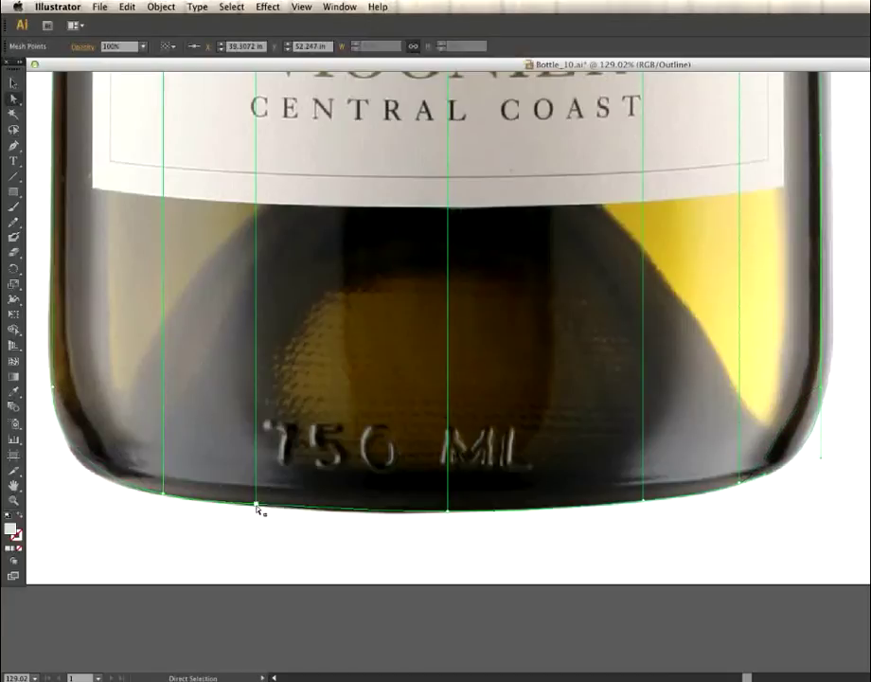
left_click_drag(326, 512, 322, 510)
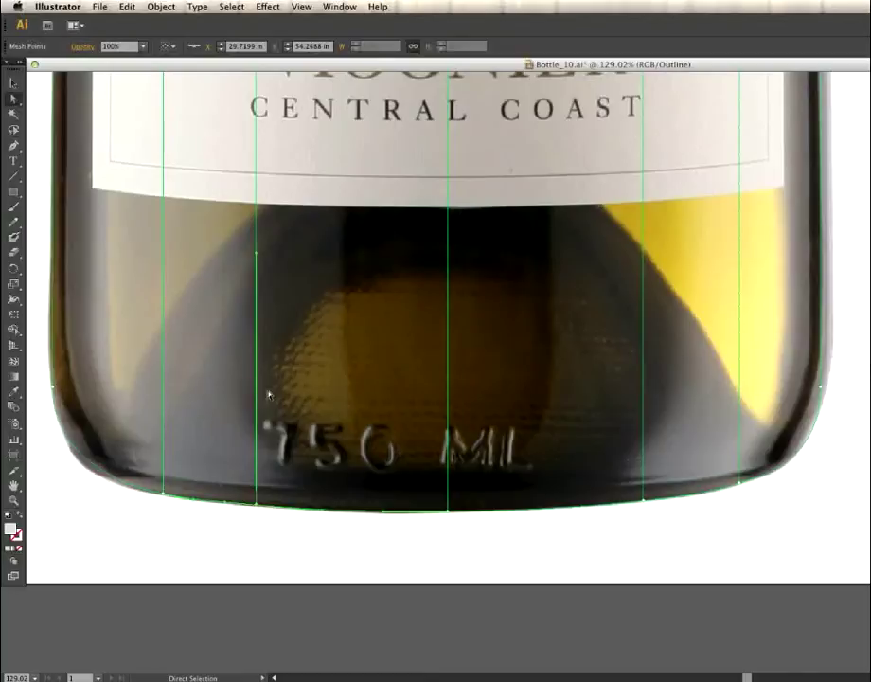
Step: Add vertical mesh lines along the bottle's left side, a close pair at the brown edge and one at the gray band's inner edge
double_click(13, 485)
left_click_drag(743, 566, 536, 502)
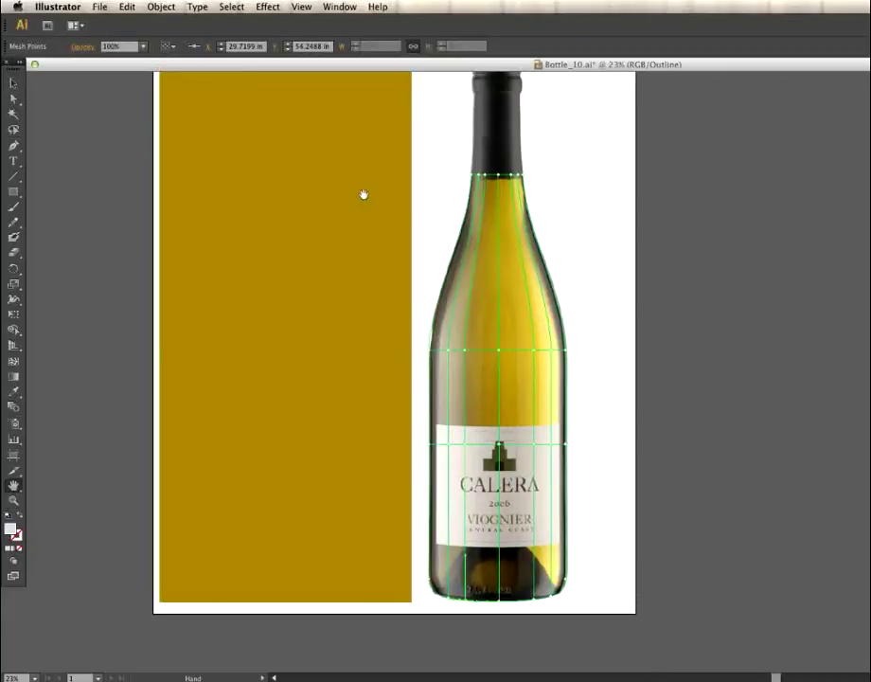
left_click(13, 360)
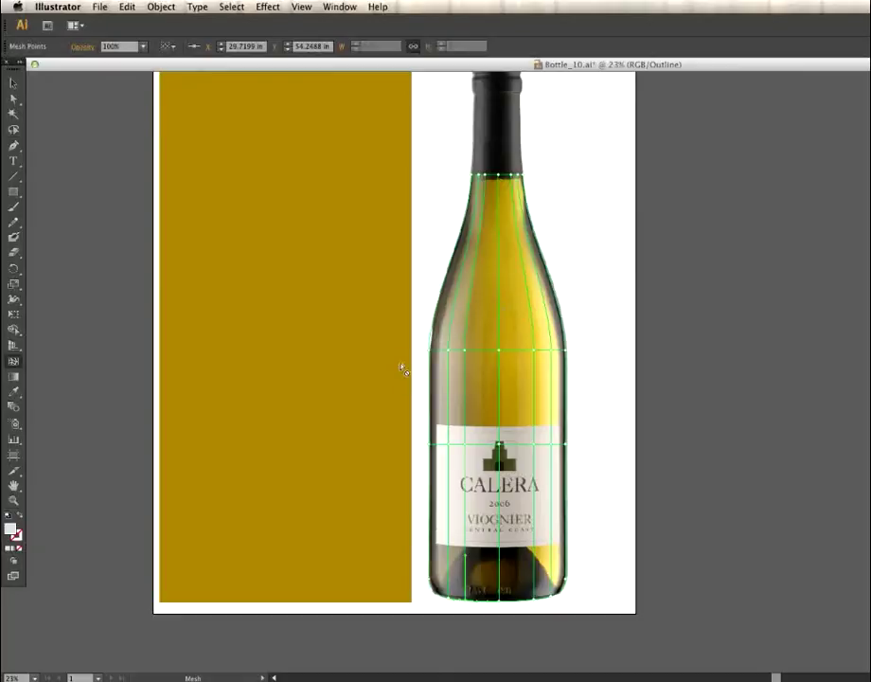
key("z")
left_click_drag(418, 330, 592, 381)
left_click_drag(585, 457, 563, 505)
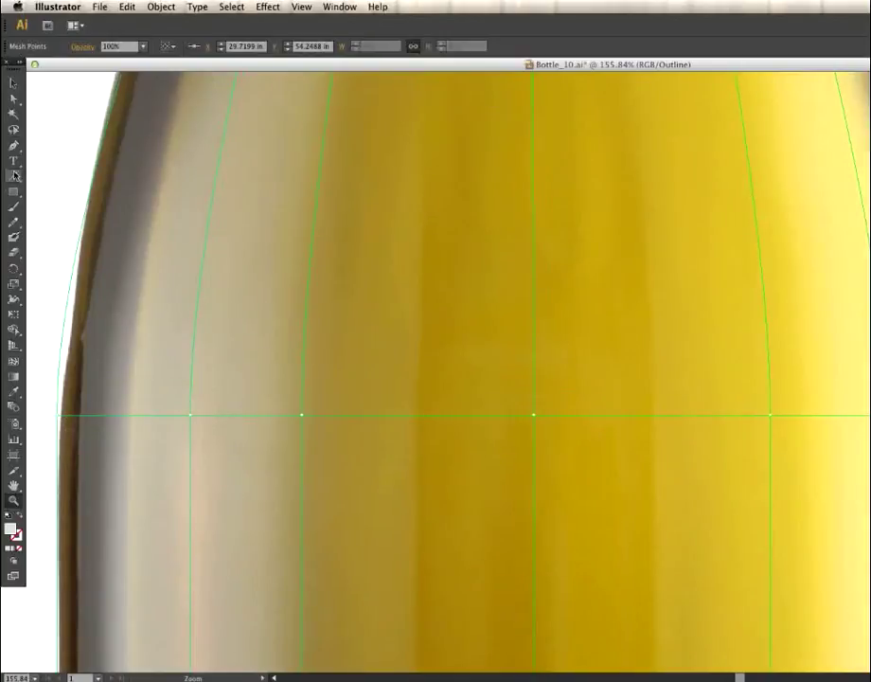
left_click(13, 363)
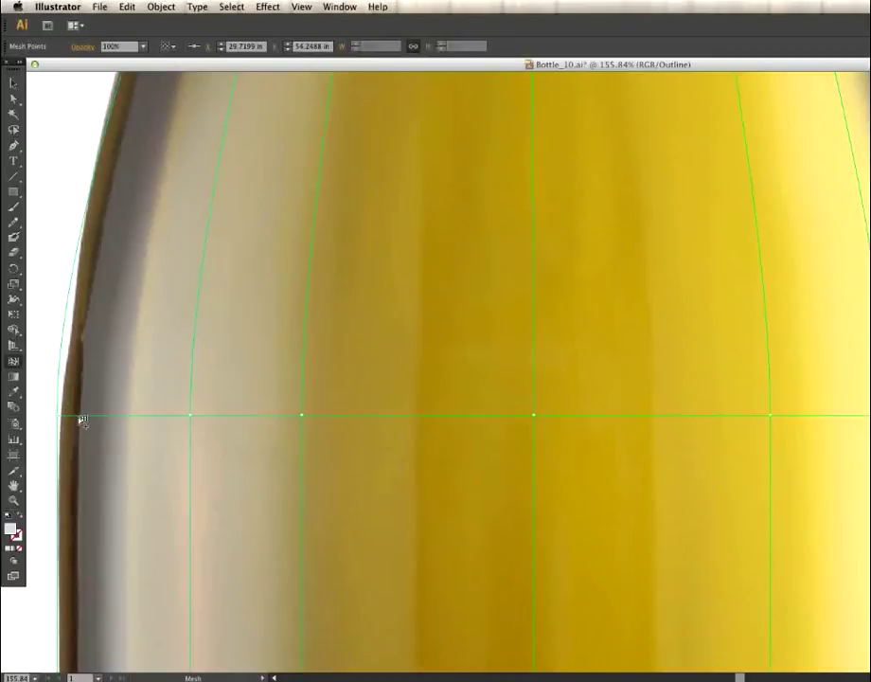
left_click(80, 416)
left_click(83, 416)
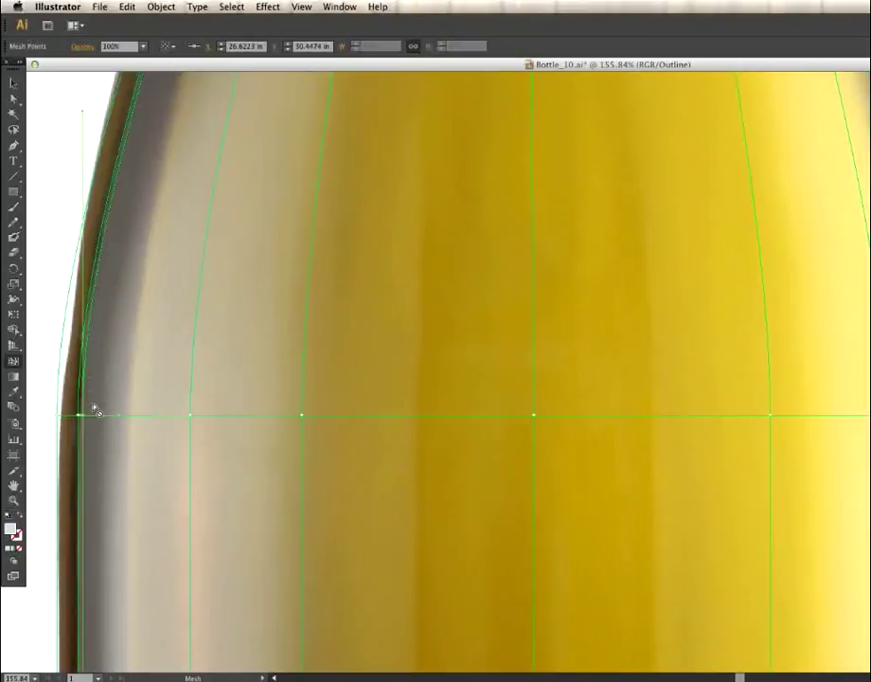
left_click(128, 416)
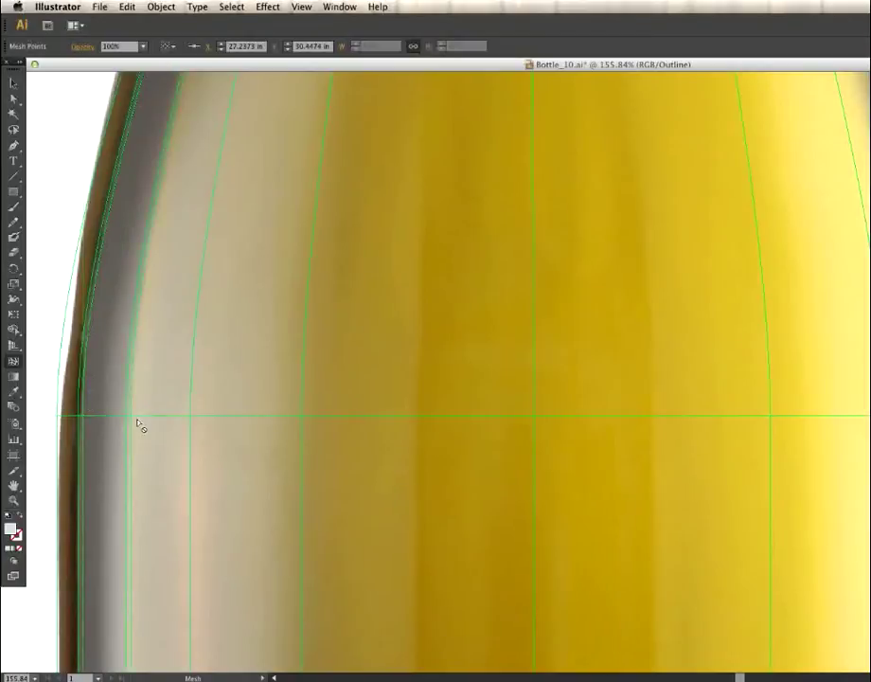
Step: Add vertical mesh lines on both sides of the center and along the right side where the glass color changes
left_click(418, 417)
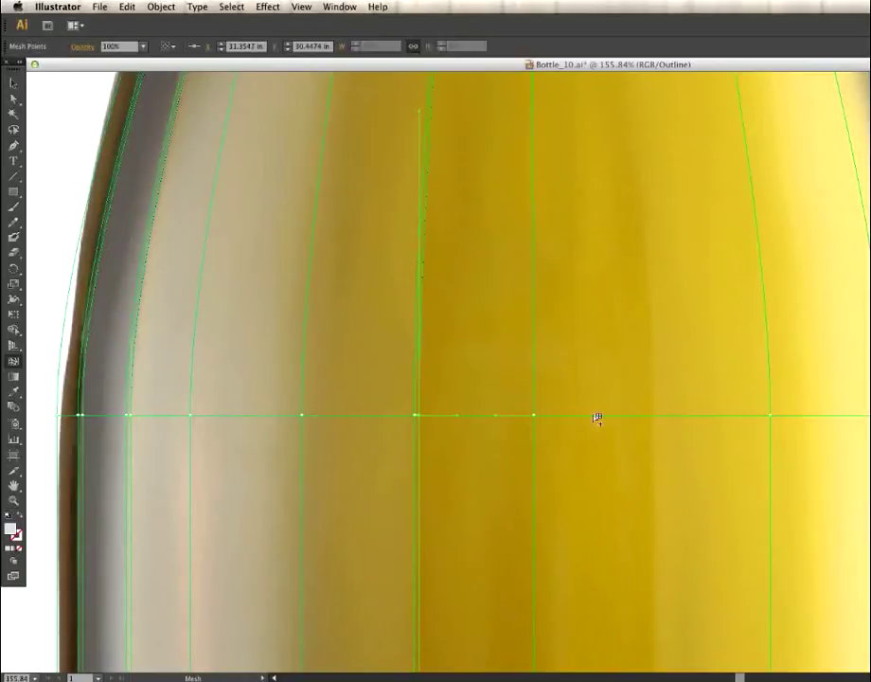
left_click(662, 417)
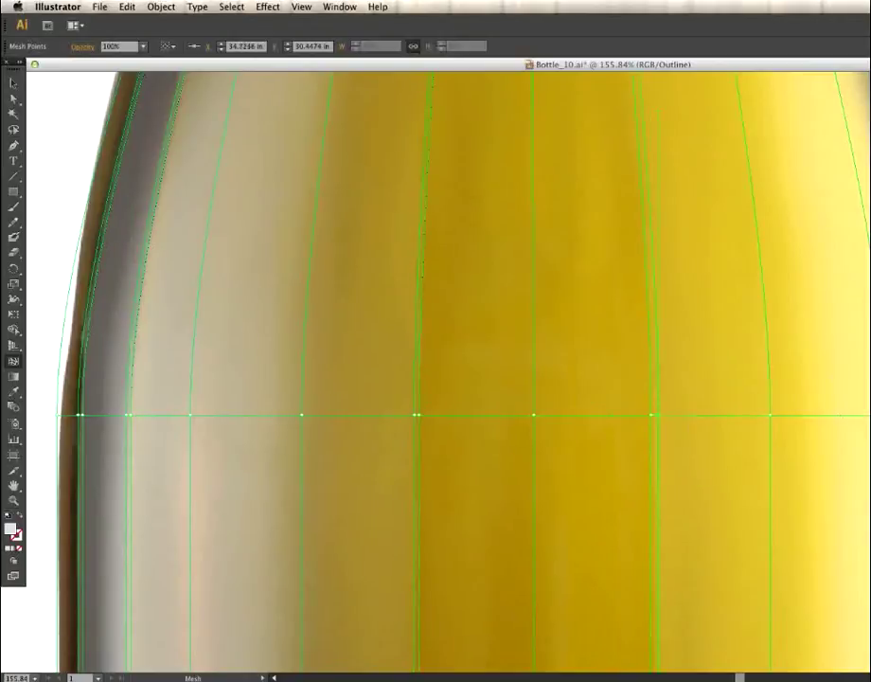
left_click(848, 416)
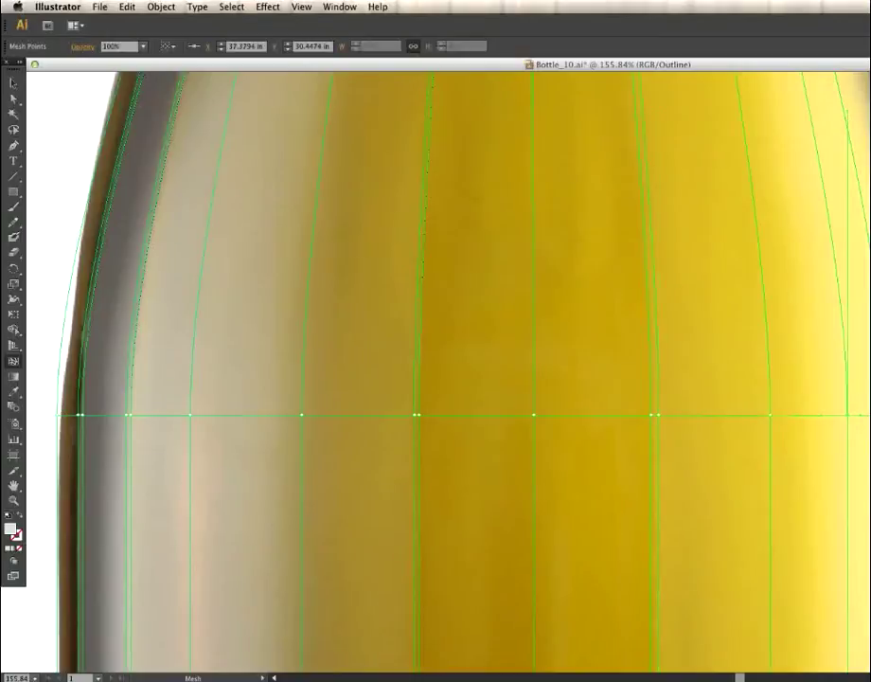
left_click(869, 415)
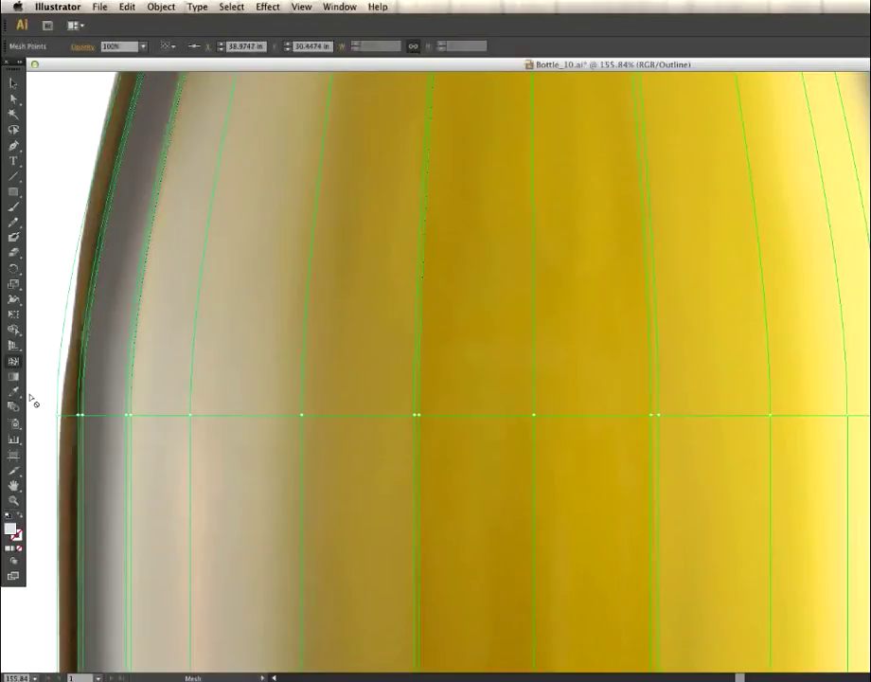
Step: Add horizontal mesh lines across the bottle's shoulder, just above the label and around the label's lower edge
double_click(14, 485)
left_click_drag(712, 470, 399, 442)
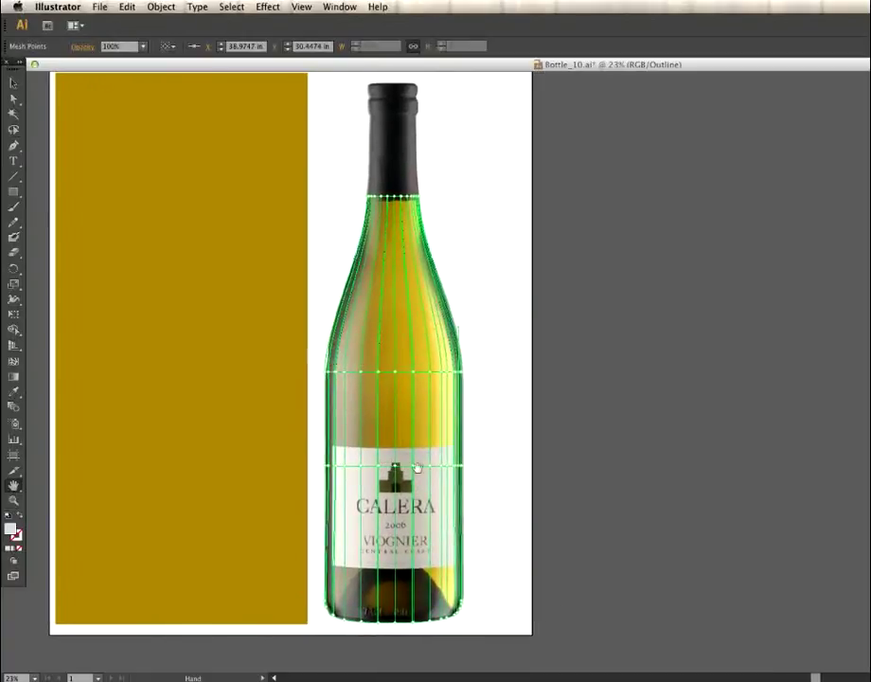
left_click(13, 361)
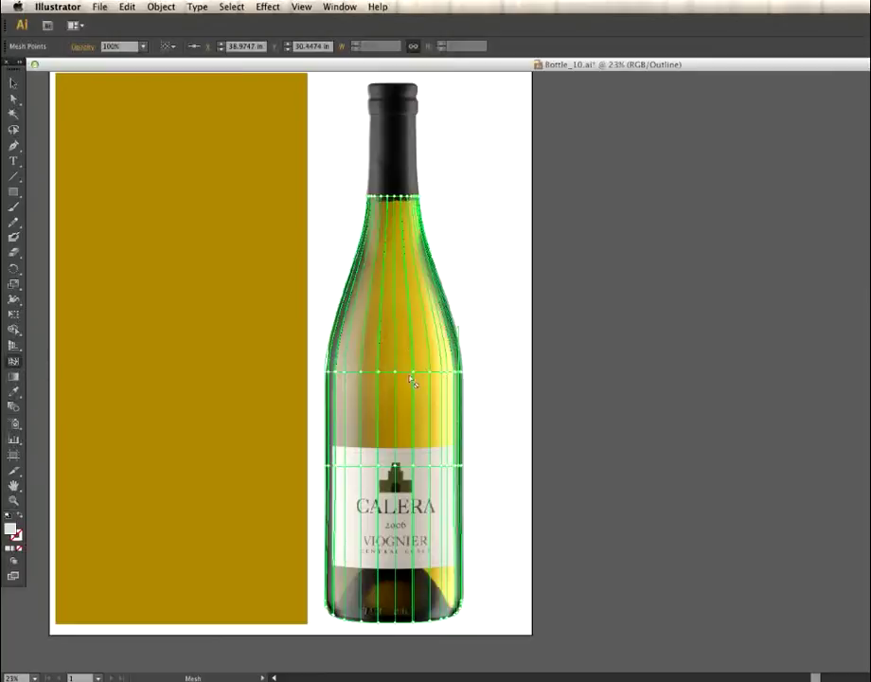
left_click(398, 278)
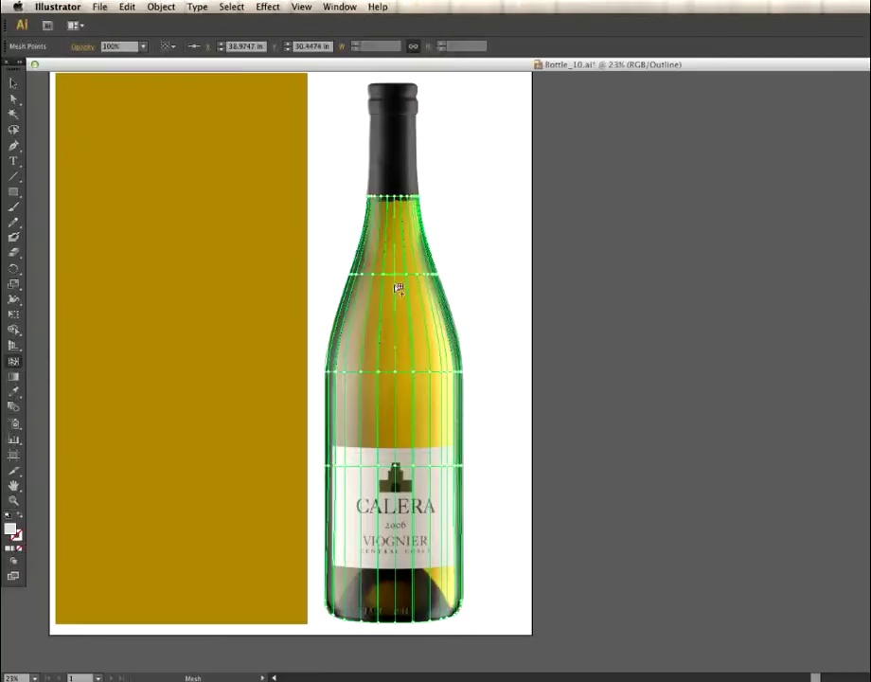
left_click(398, 443)
left_click(398, 559)
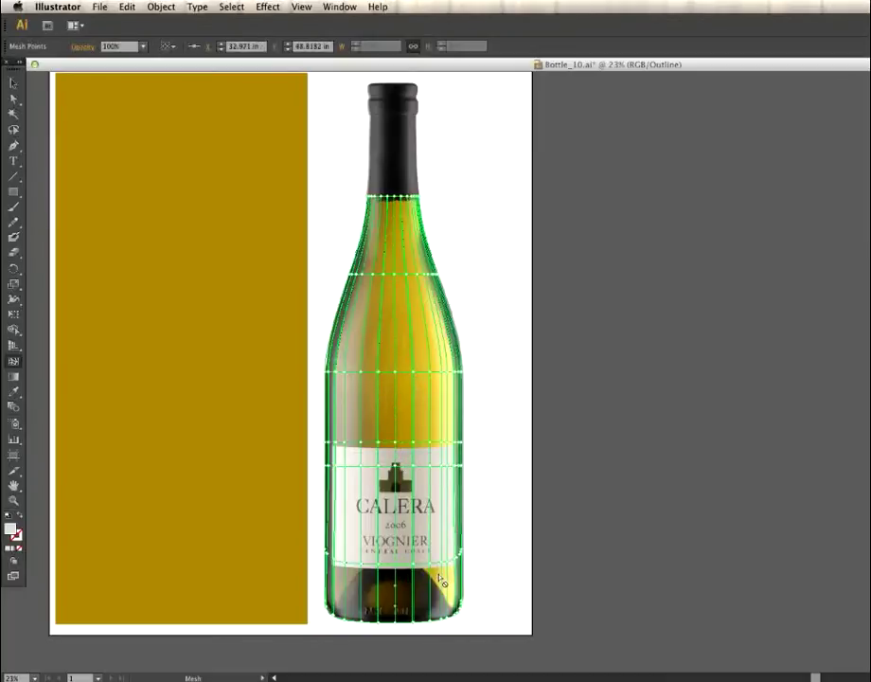
left_click(463, 558)
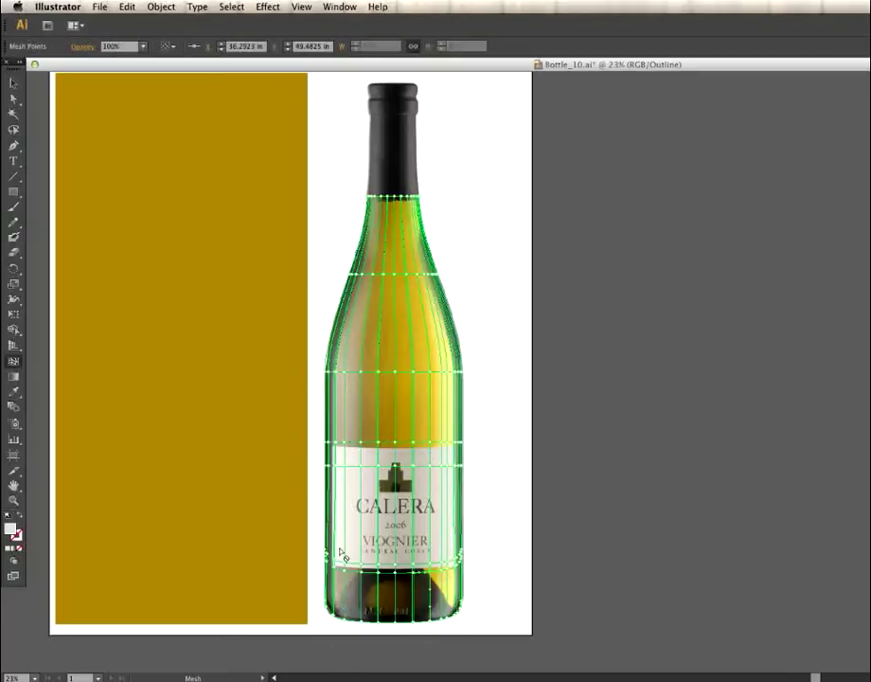
Step: Show the Bottle layer in the layer list and deselect the mesh to view the finished glass body
key("F7")
left_click_drag(651, 154, 173, 154)
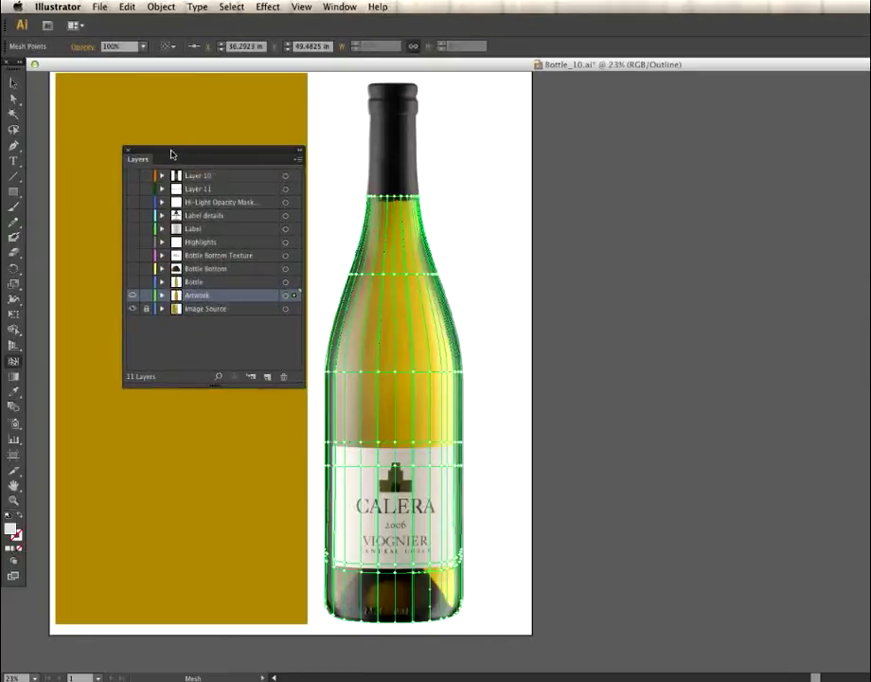
left_click(133, 282)
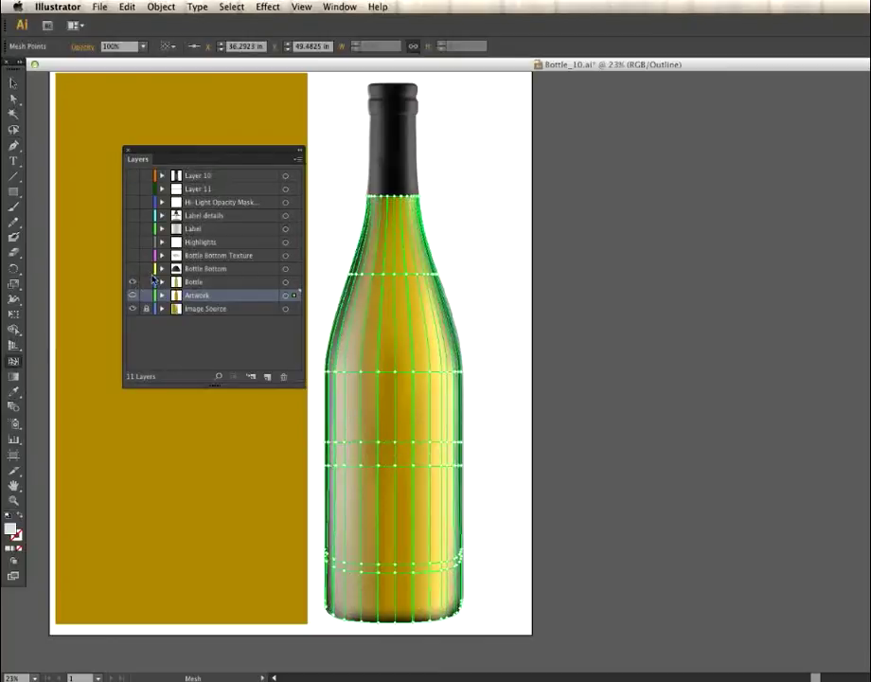
left_click(13, 83)
left_click(488, 146)
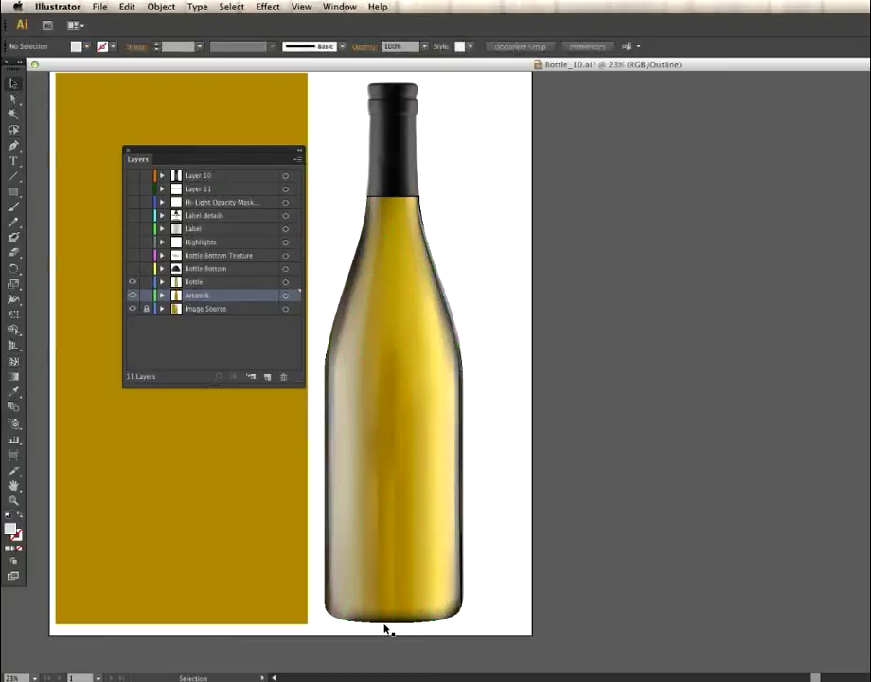
Step: Preview the Label layer over the finished bottle, and hide both the Label and Bottle layers again
left_click(132, 229)
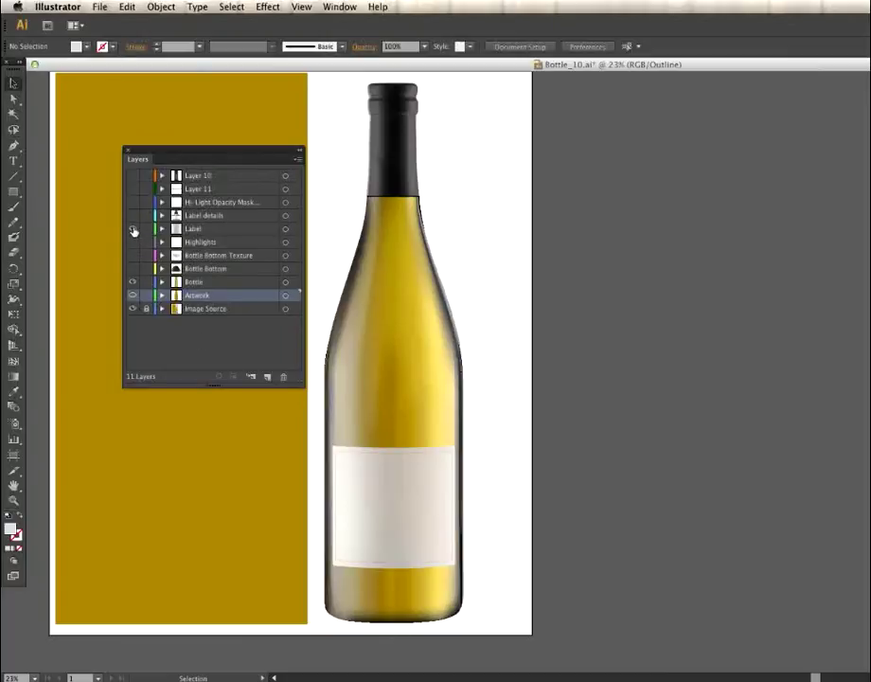
left_click(133, 229)
left_click(132, 229)
left_click(132, 228)
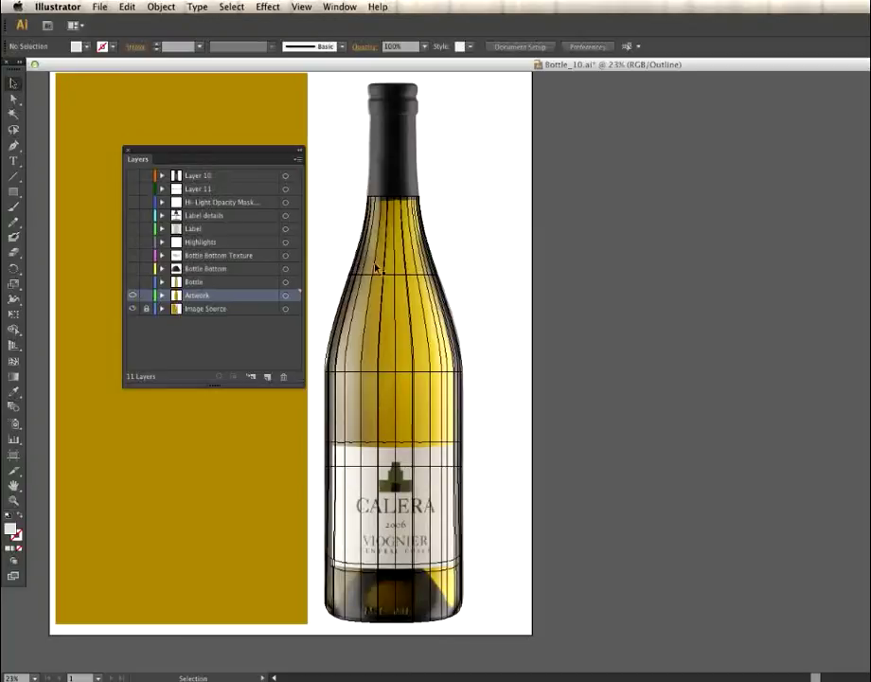
Step: Color a shoulder-row mesh point left of the bottle's center by sampling the photo beneath it with the Eyedropper
left_click(13, 500)
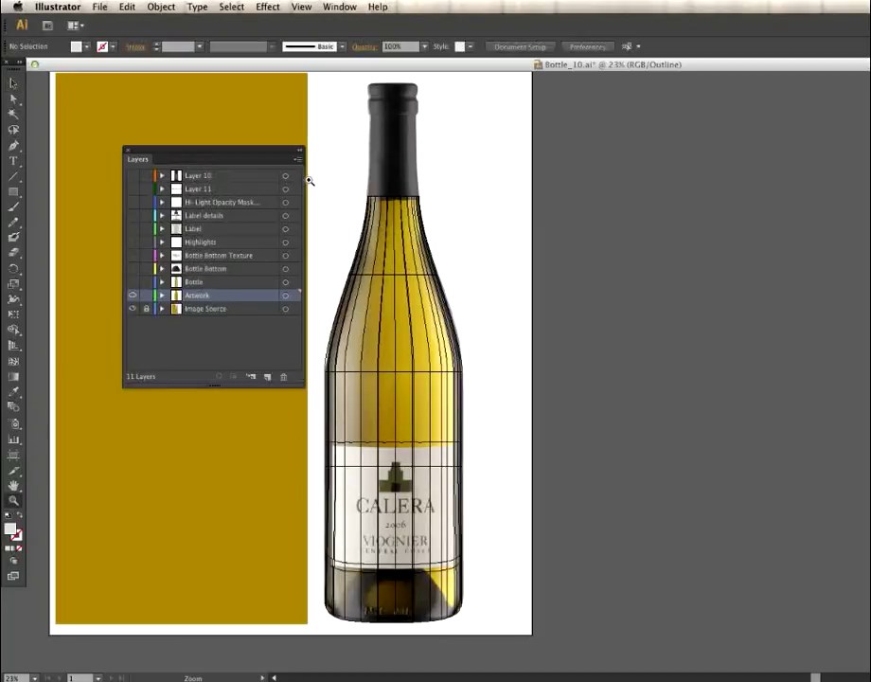
left_click_drag(309, 180, 476, 379)
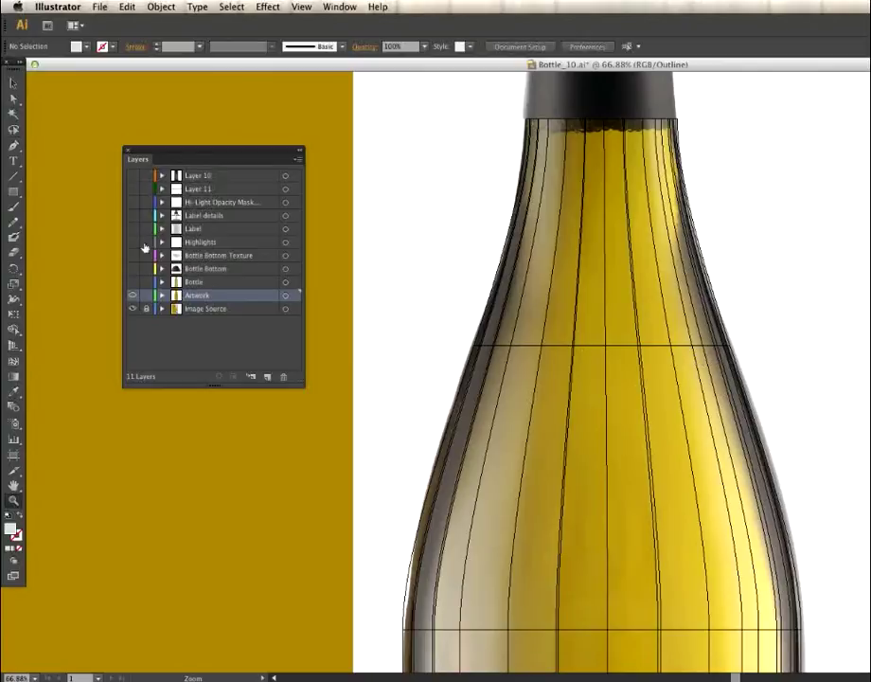
left_click(13, 98)
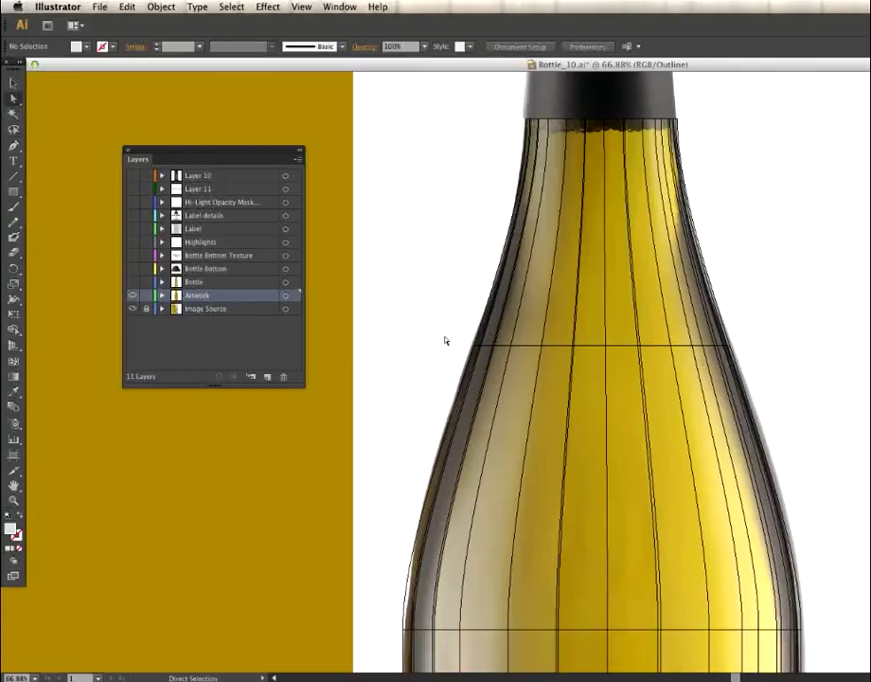
left_click(14, 100)
left_click(14, 390)
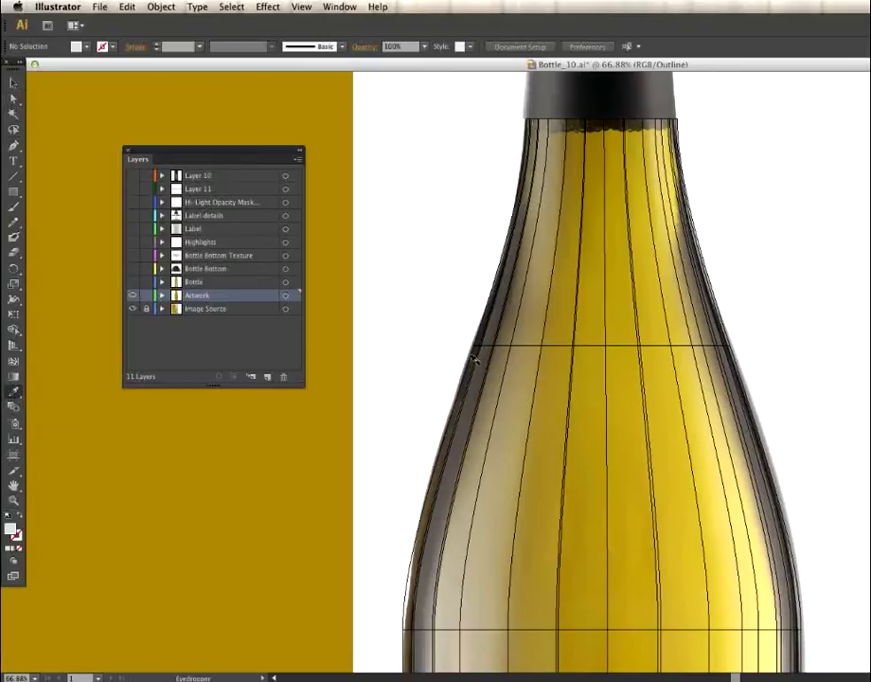
key("a")
left_click(543, 351)
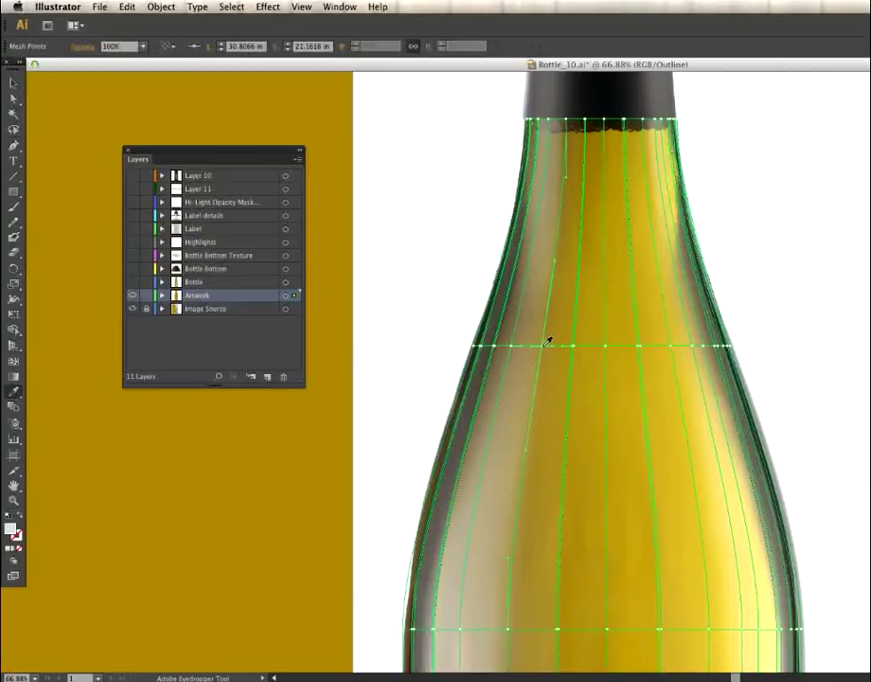
left_click(544, 344)
Step: Color more mesh points on the shoulder row, farther left, at the center and just right of it, with sampled photo colors
key("super")
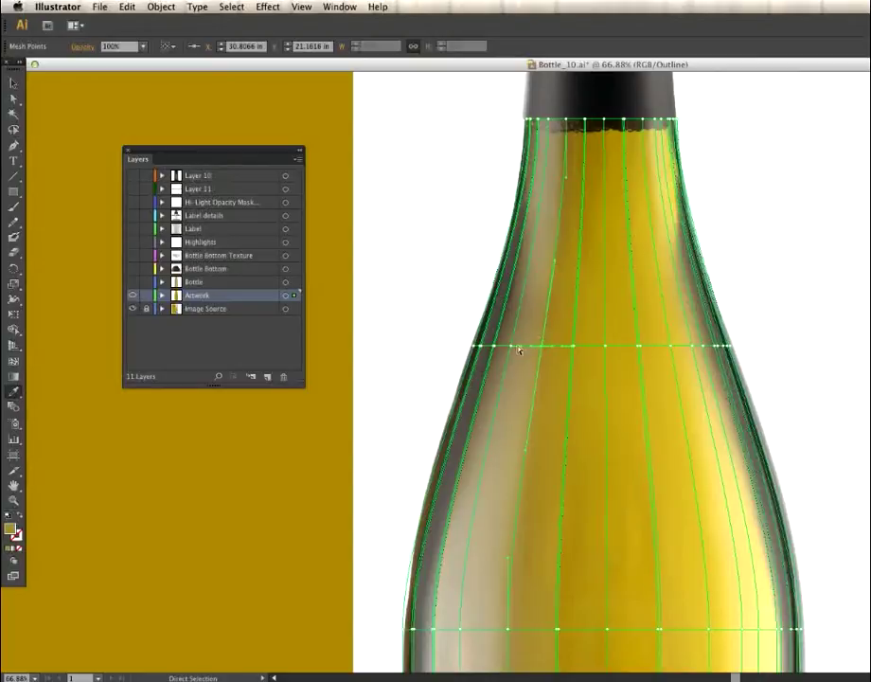
left_click_drag(512, 351, 518, 339)
left_click(514, 343)
key("super")
left_click(607, 347, "super")
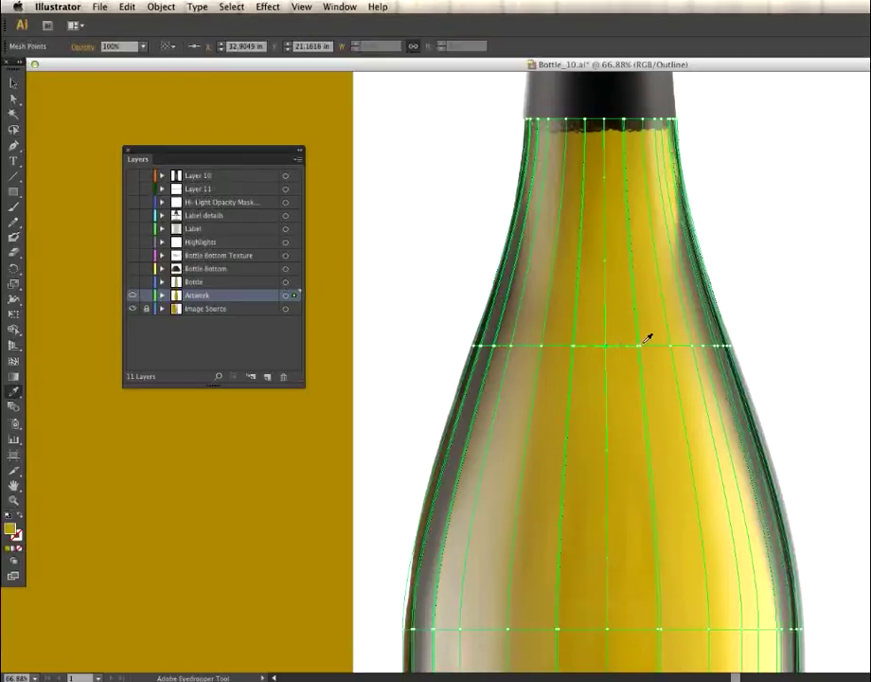
left_click(640, 343, "super")
left_click(13, 499)
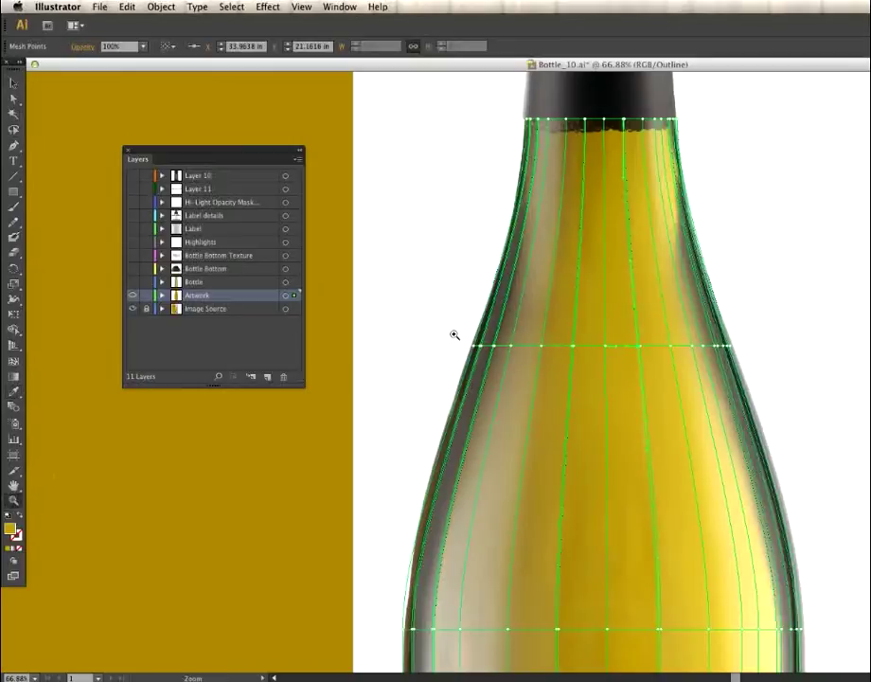
Step: Try to color the dark left-edge mesh points on the bottle's shoulder row by sampling the photo beneath each with the Eyedropper
left_click_drag(636, 362, 776, 414)
left_click_drag(228, 157, 277, 445)
key("F7")
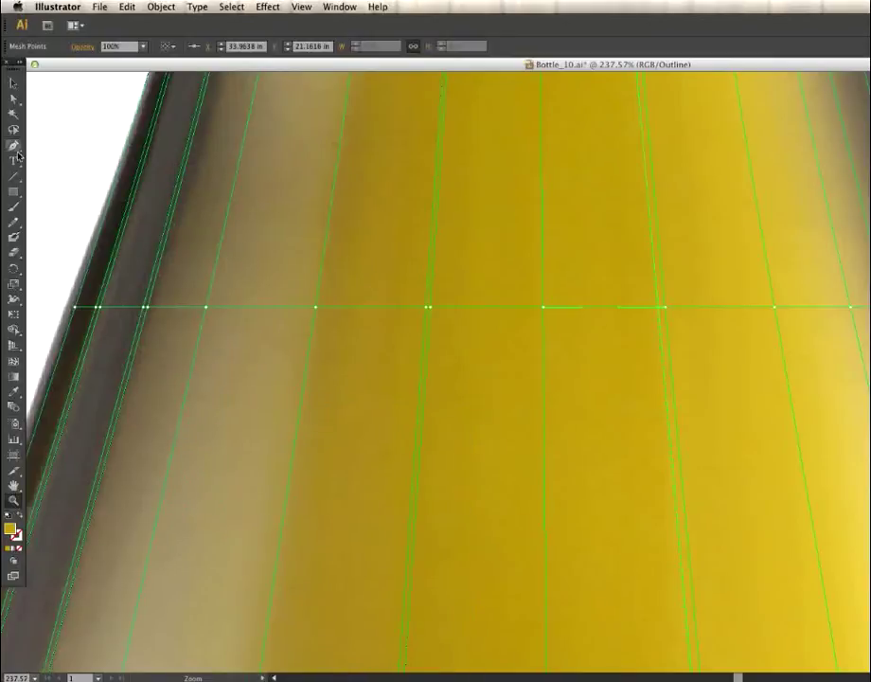
left_click(13, 390)
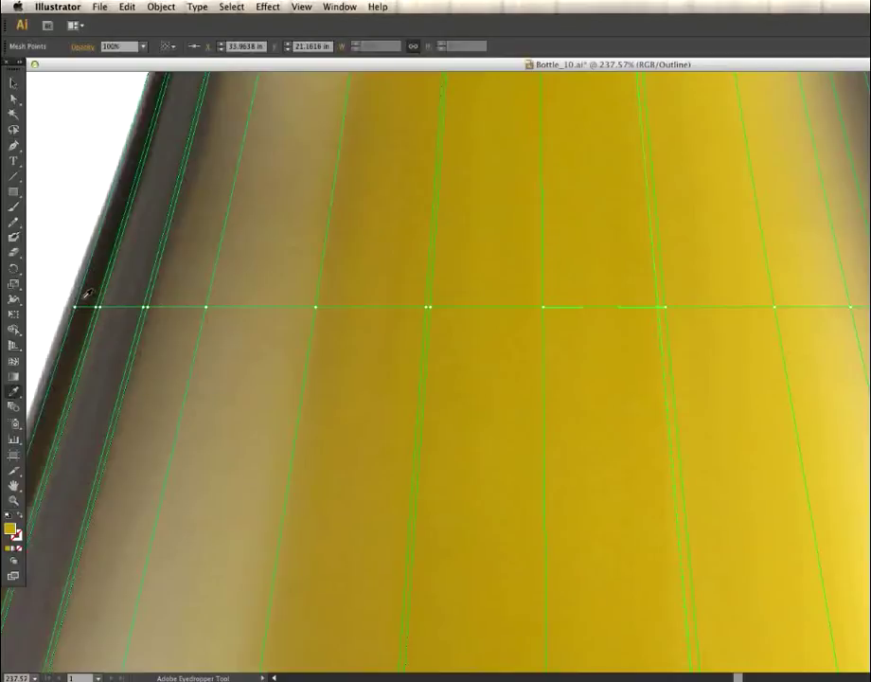
key("super")
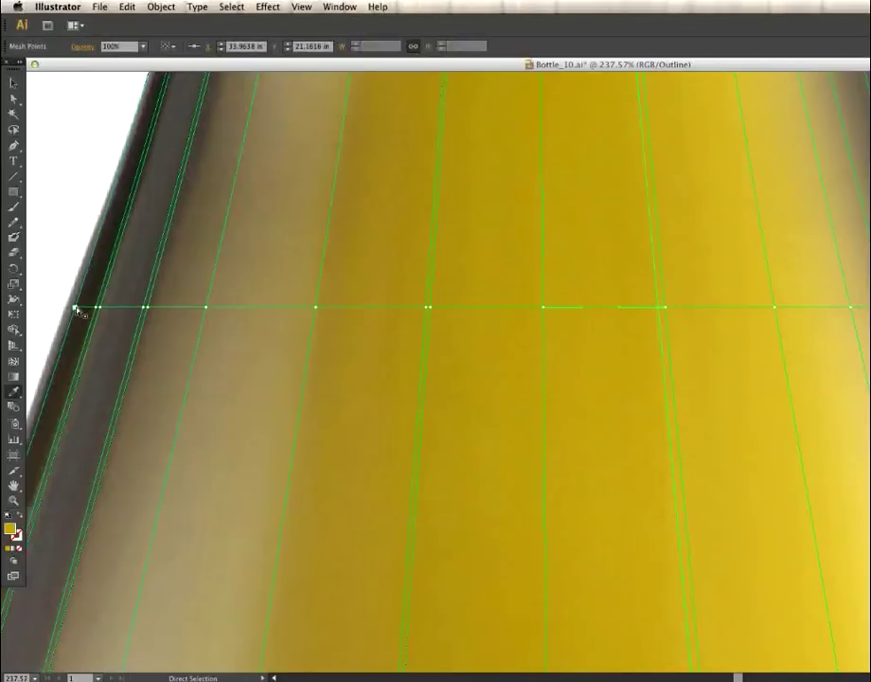
left_click(76, 305, "super")
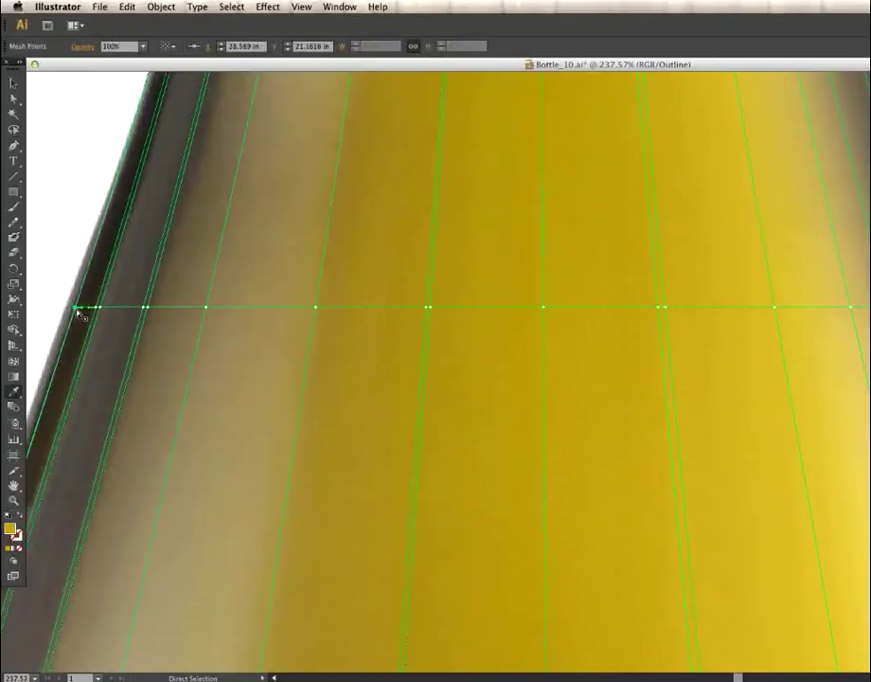
left_click(79, 303)
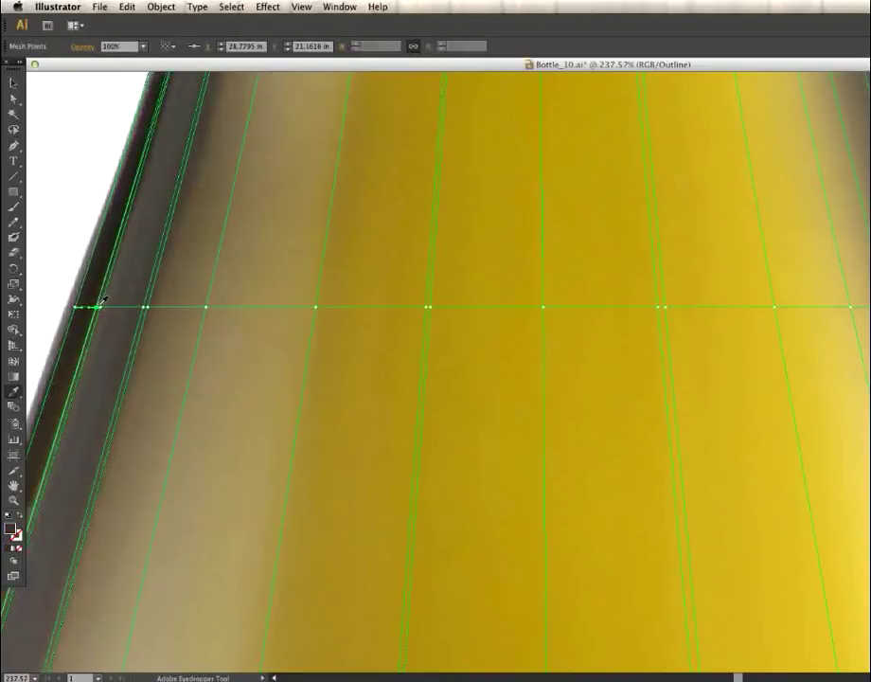
left_click(100, 311, "super")
left_click(101, 309, "super")
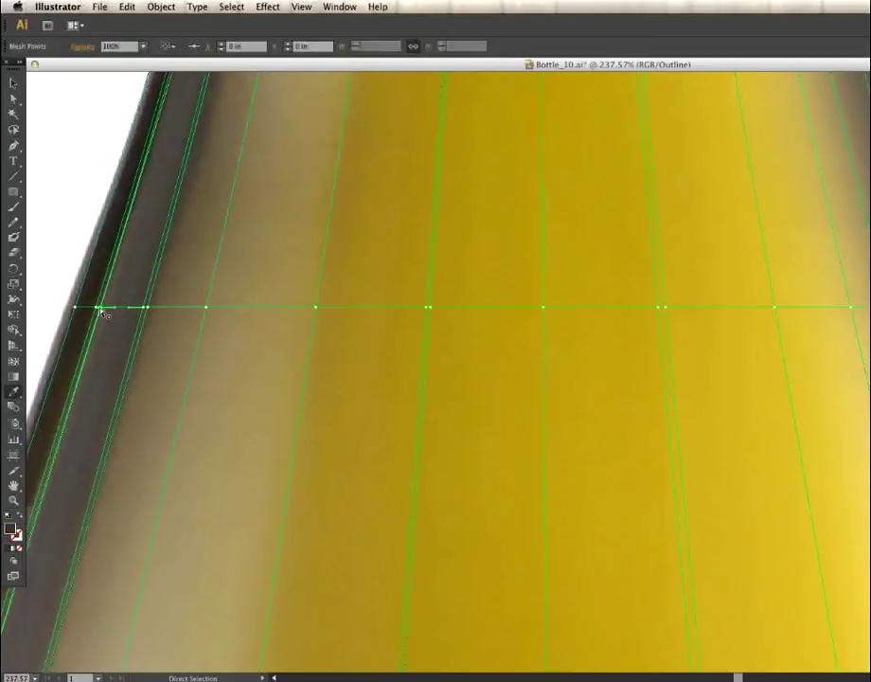
left_click(146, 307, "super")
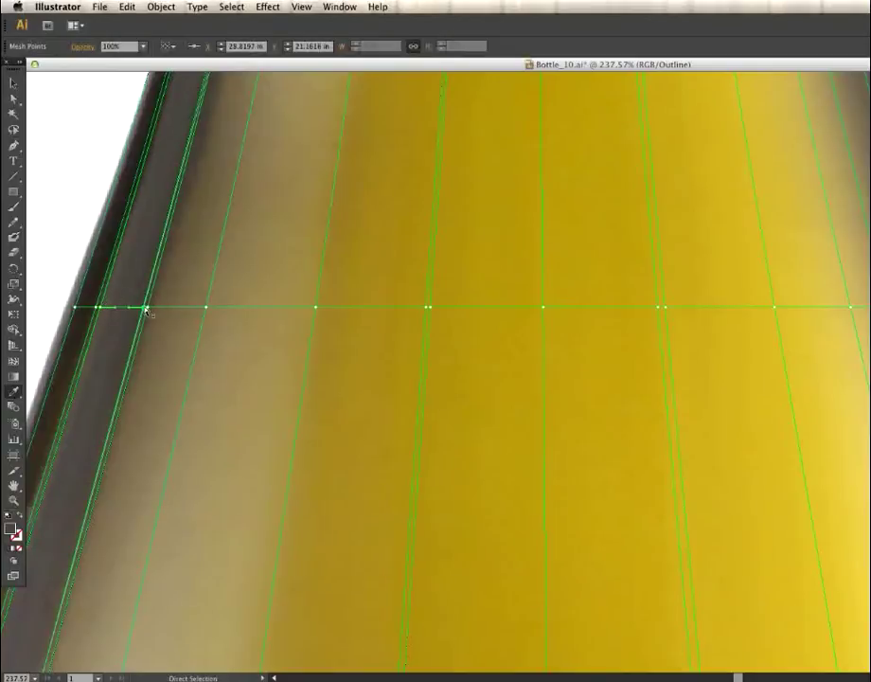
Step: Try to color the shoulder-row mesh points from the beige band across the yellow center with Eyedropper samples from the photo
left_click(208, 308, "super")
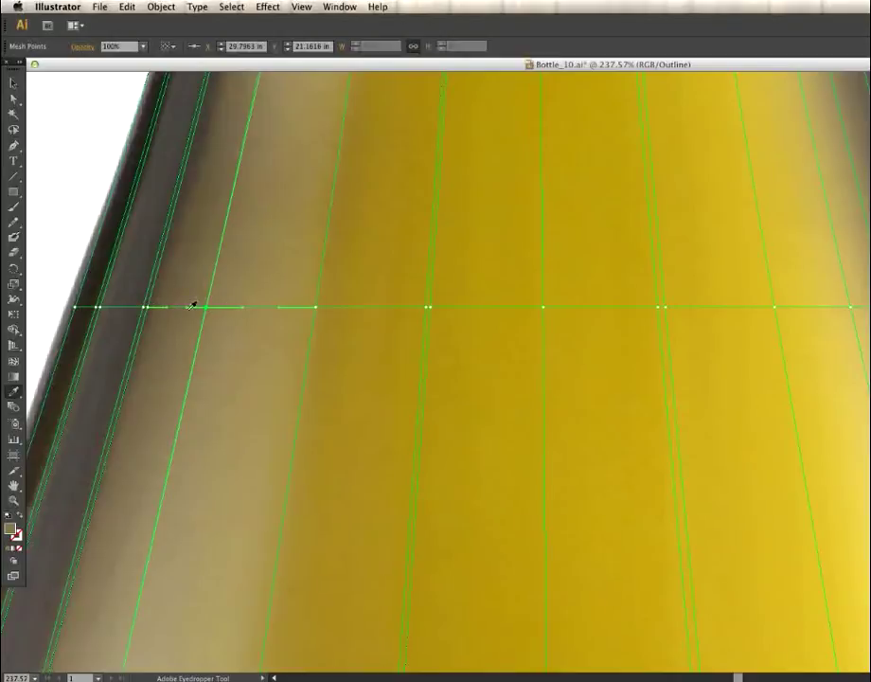
left_click(147, 307, "super")
left_click(316, 308, "super")
left_click(427, 307, "super")
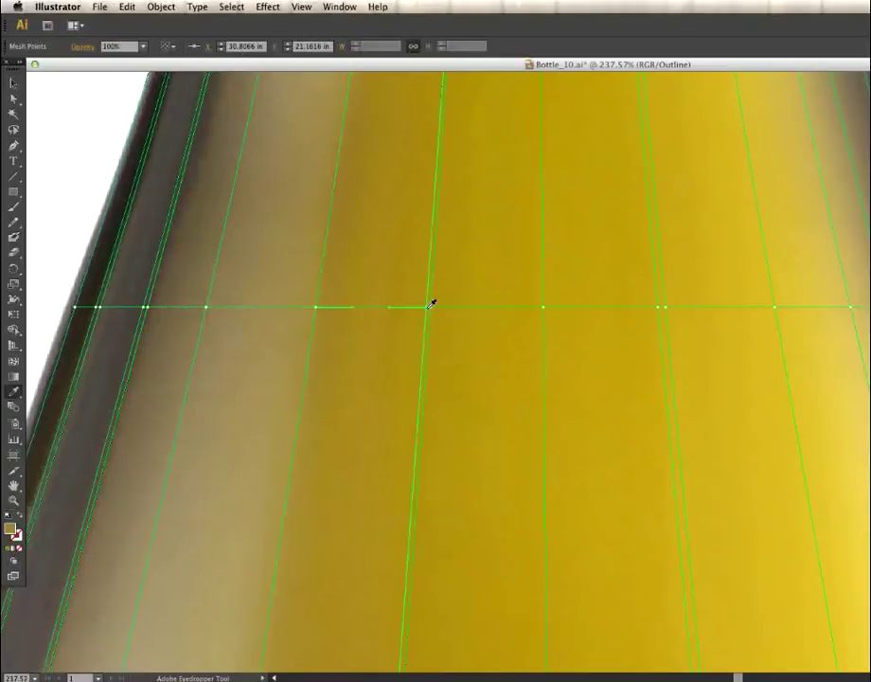
left_click(545, 309, "super")
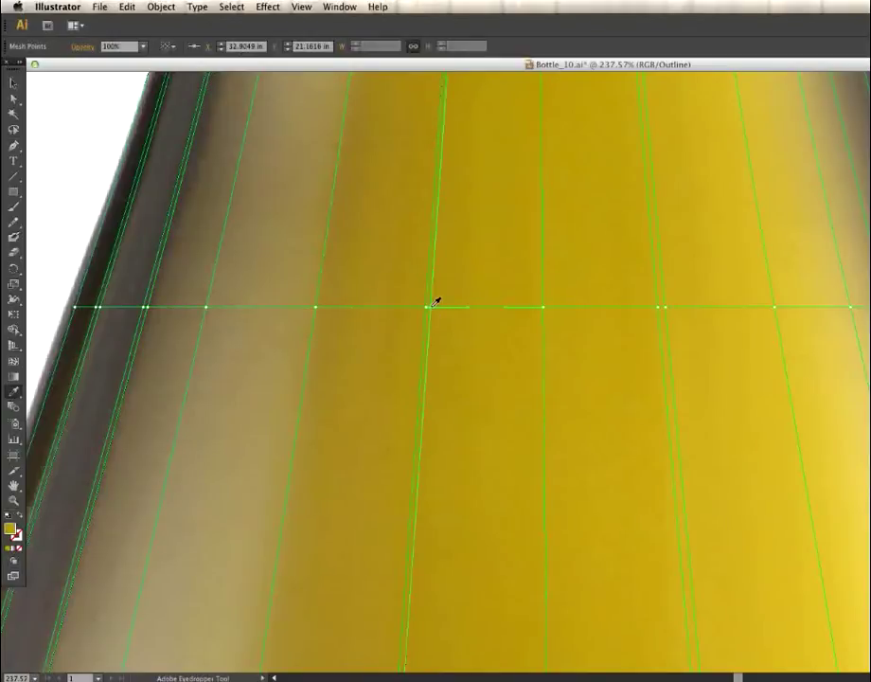
left_click_drag(657, 309, 670, 309)
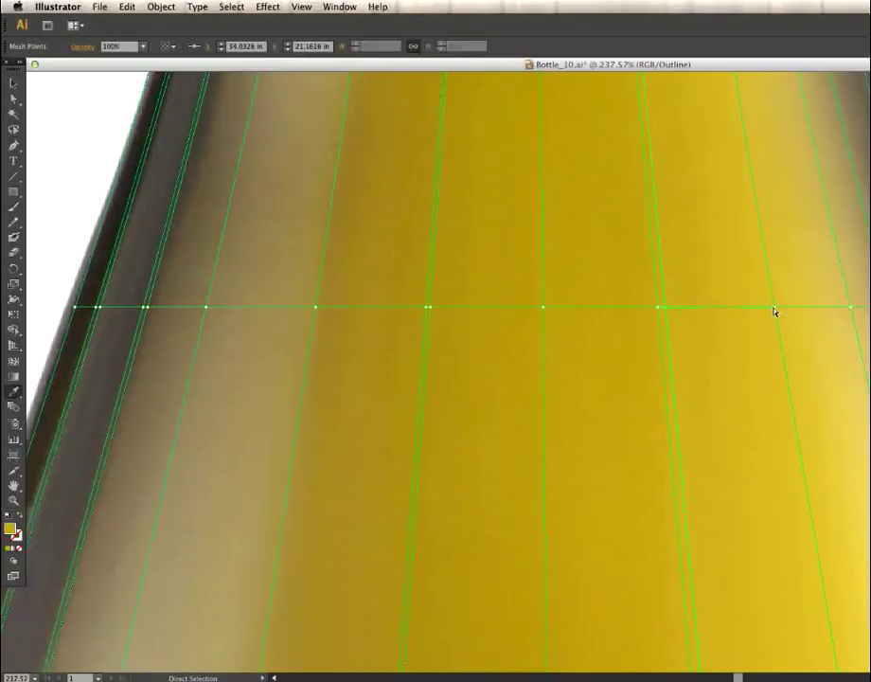
Step: Try to color the remaining shoulder-row mesh points out to the bottle's right edge with sampled photo colors
left_click(851, 307)
left_click_drag(851, 308, 870, 307)
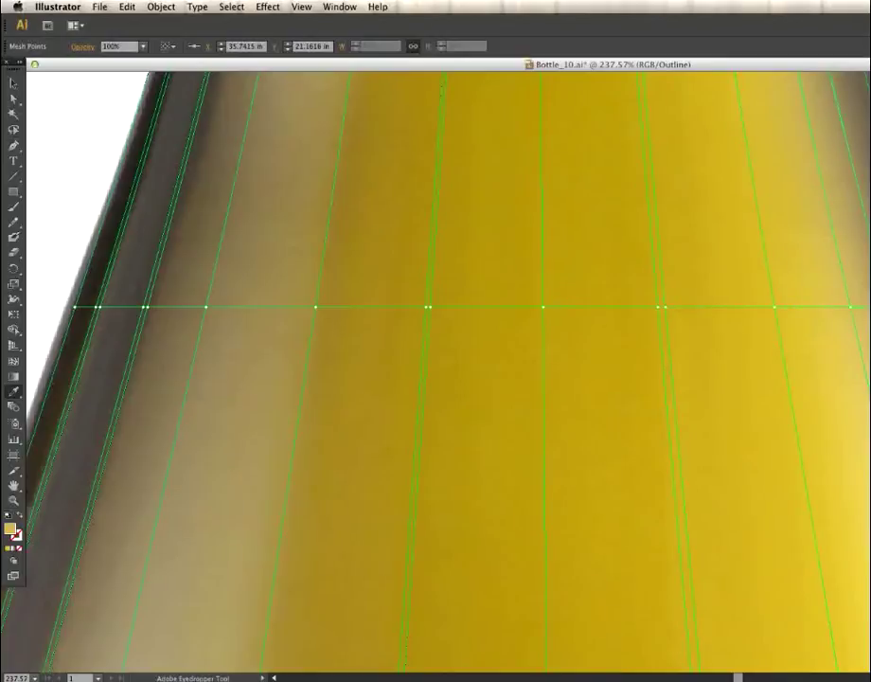
left_click(870, 307, "super")
left_click(869, 307)
left_click(870, 306, "super")
left_click(870, 307, "super")
left_click(870, 307, "super")
key("super")
left_click(870, 307, "super")
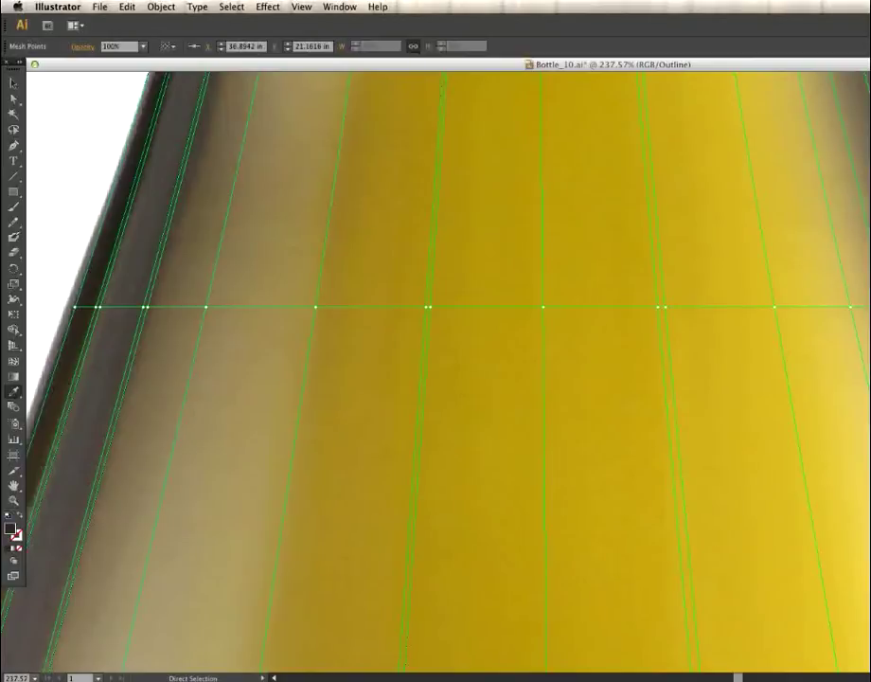
left_click(870, 306, "super")
left_click(870, 307)
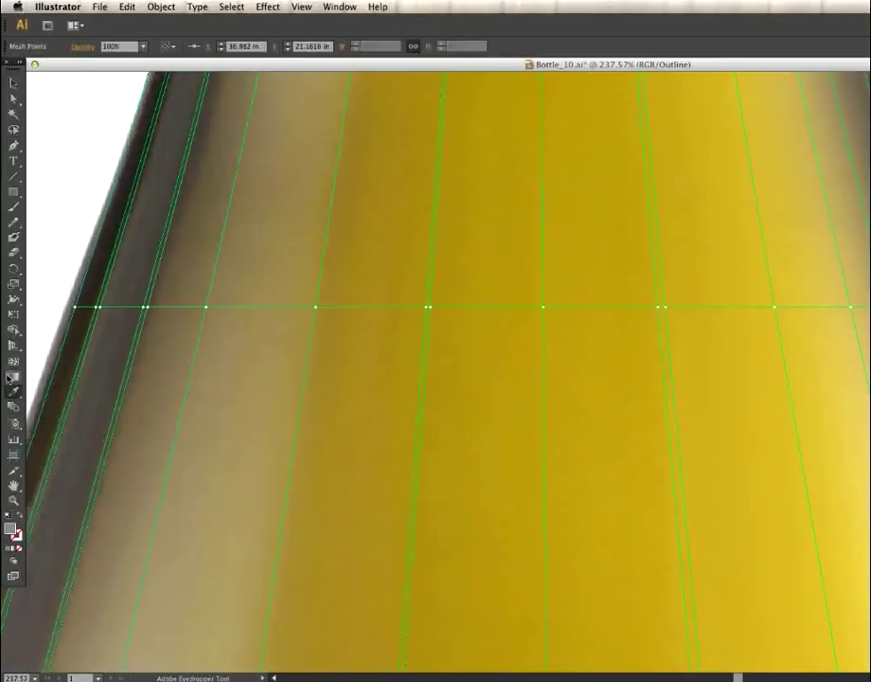
Step: View the bottle's whole shoulder as plain outlines without the photo and deselect the mesh points
key("z")
left_click(557, 360, "alt")
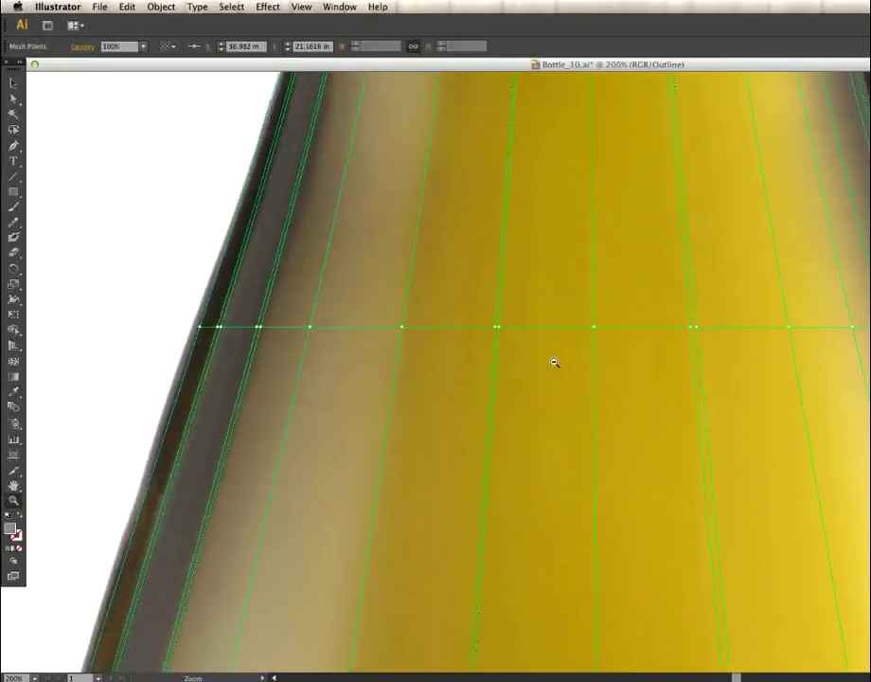
left_click(558, 365, "alt")
left_click(593, 377, "alt")
key("space")
left_click_drag(769, 473, 595, 336)
left_click(492, 338, "alt")
key("space")
left_click_drag(685, 484, 576, 404)
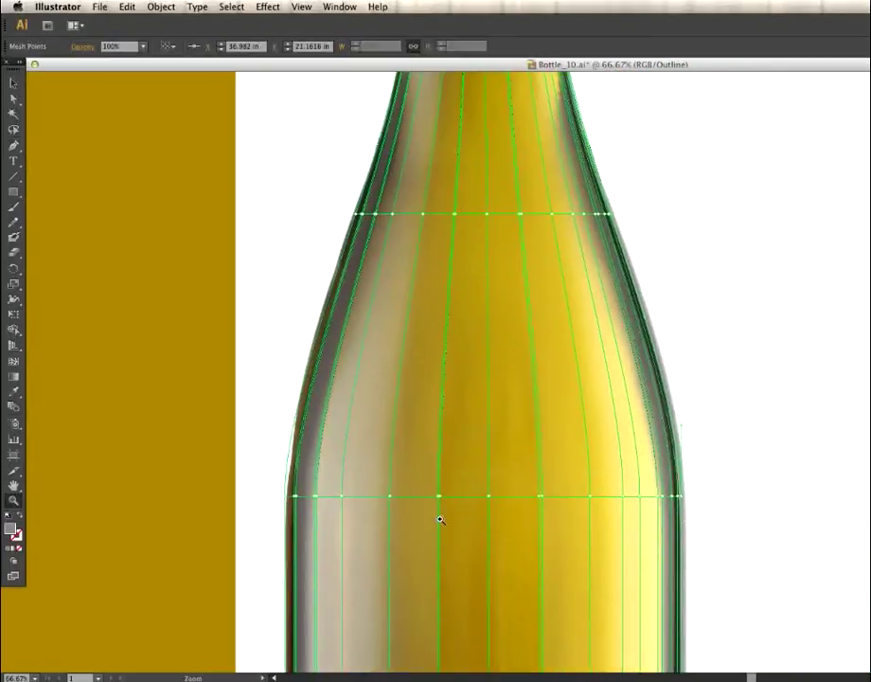
key("super+y")
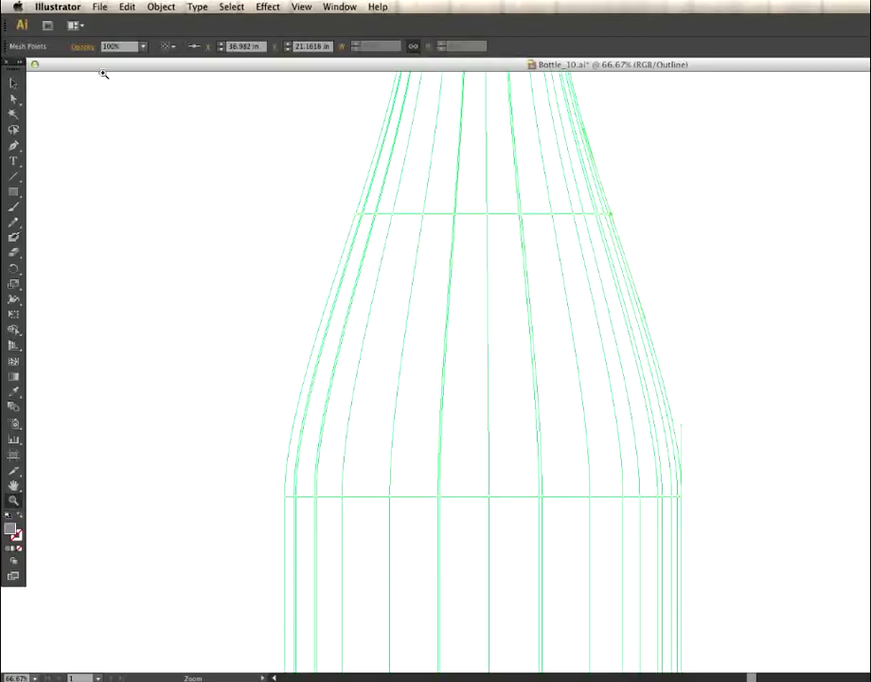
left_click(13, 98)
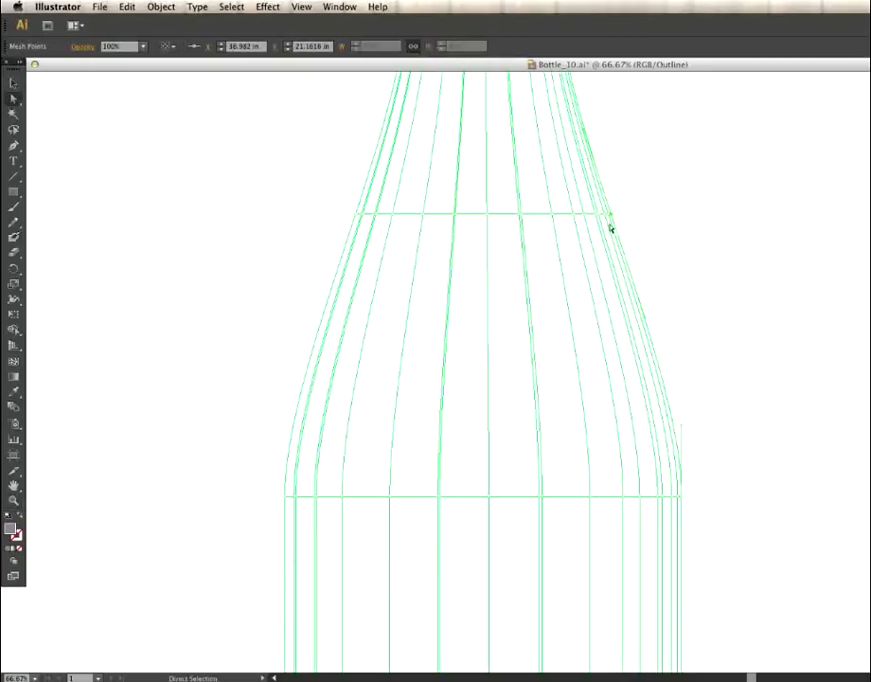
left_click(214, 274)
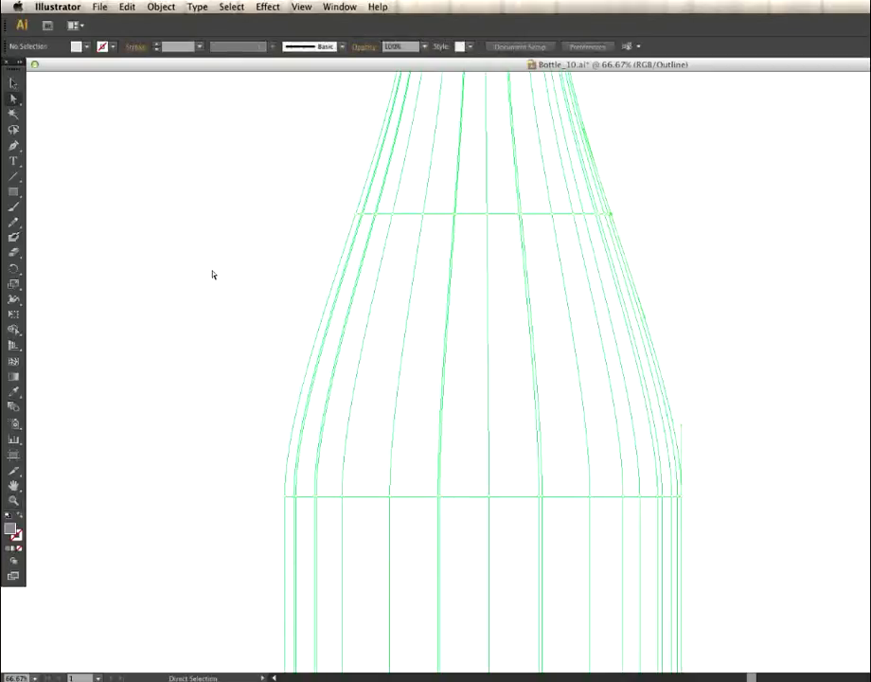
Step: Select the whole bottle envelope, return to preview and release its Envelope Distort
left_click(457, 225)
left_click(197, 7)
mouse_move(161, 6)
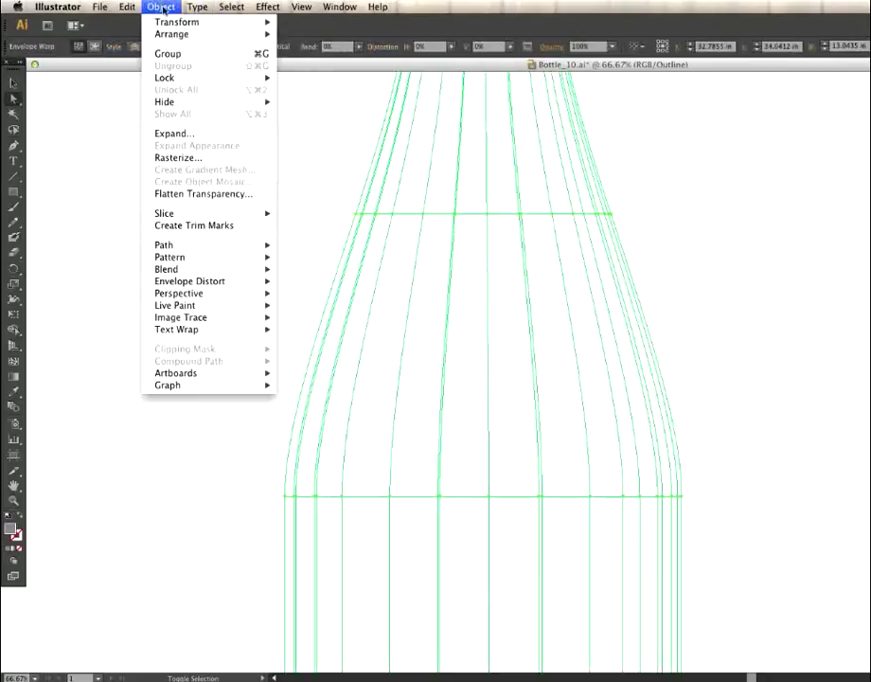
mouse_move(174, 286)
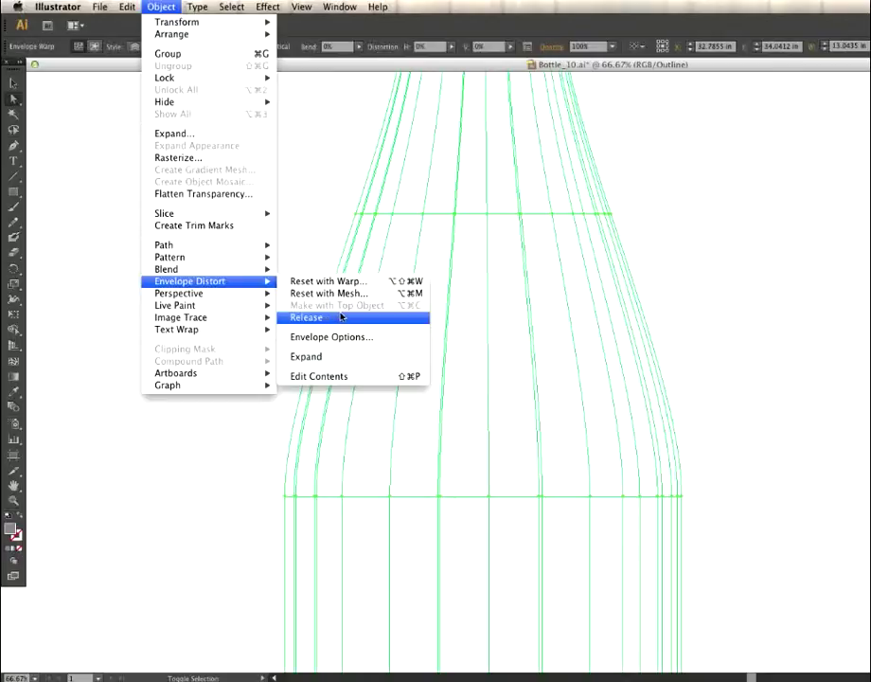
left_click(774, 260)
key("v")
key("super+y")
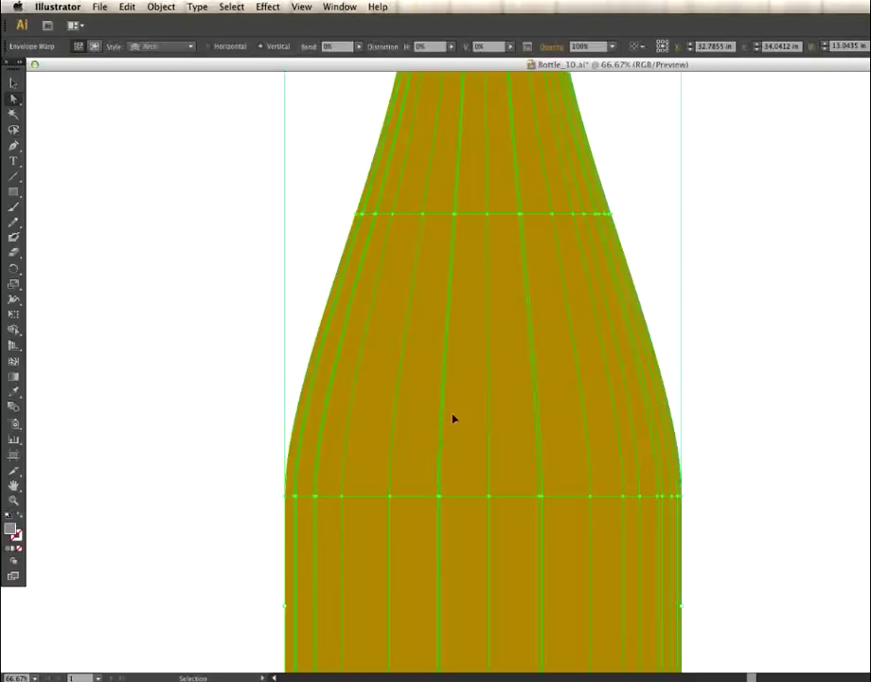
key("a")
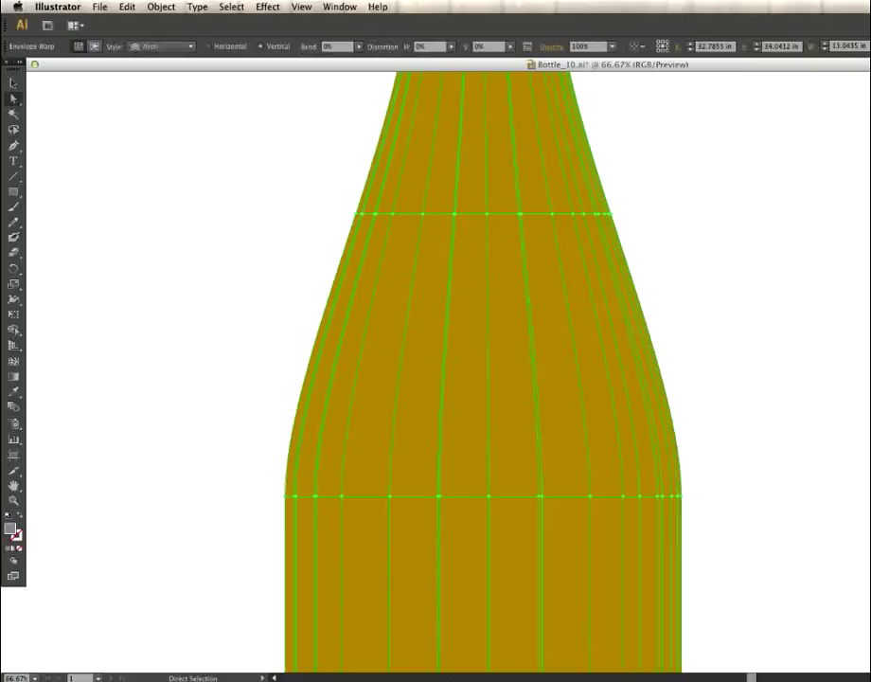
left_click(163, 6)
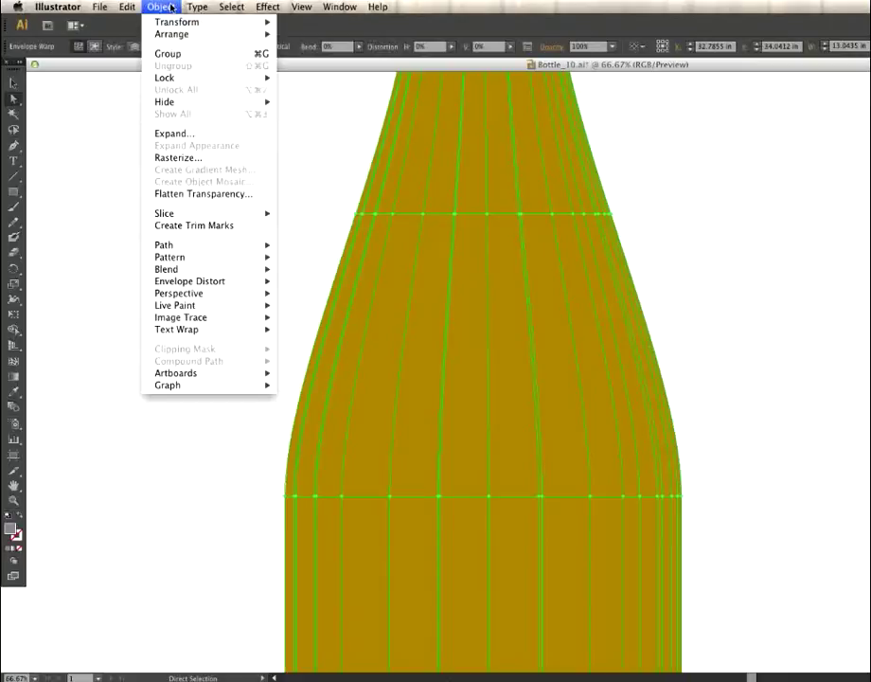
mouse_move(200, 282)
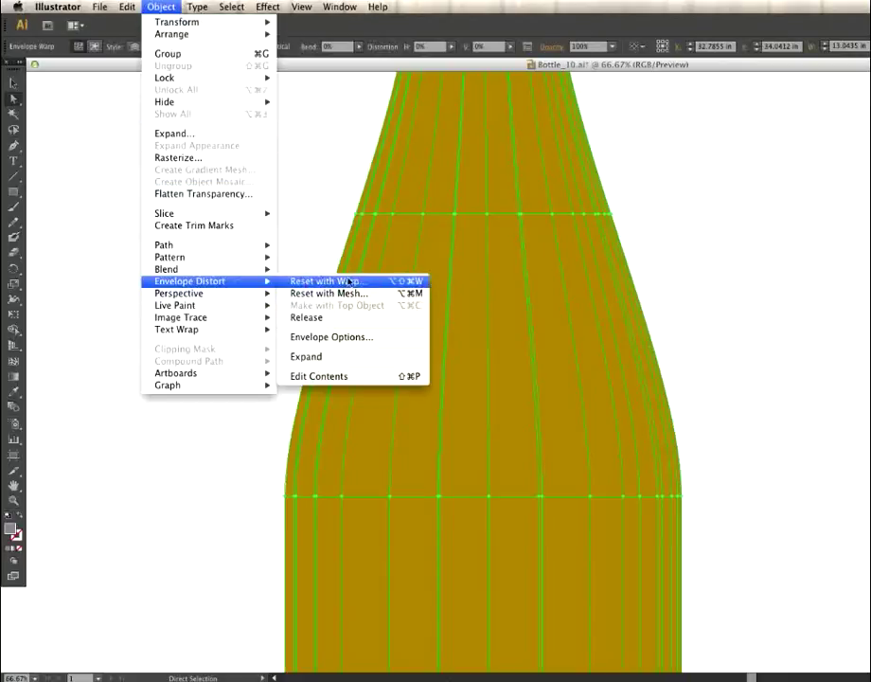
left_click(347, 318)
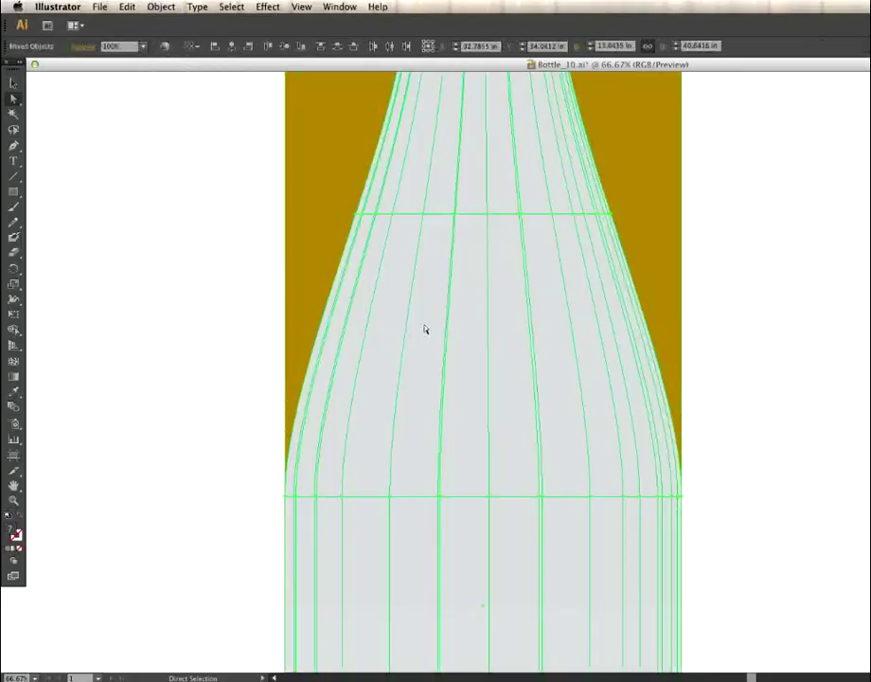
Step: Select only the flat brown rectangle behind the released mesh, pull it clear of the bottle and delete it
left_click(14, 83)
left_click(227, 129)
left_click_drag(329, 164, 841, 288)
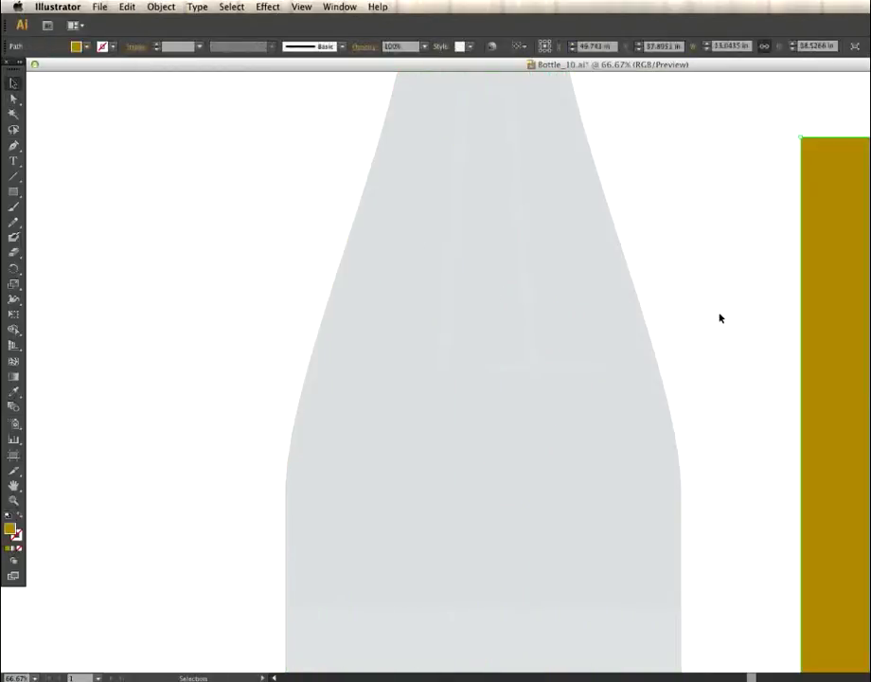
key("Delete")
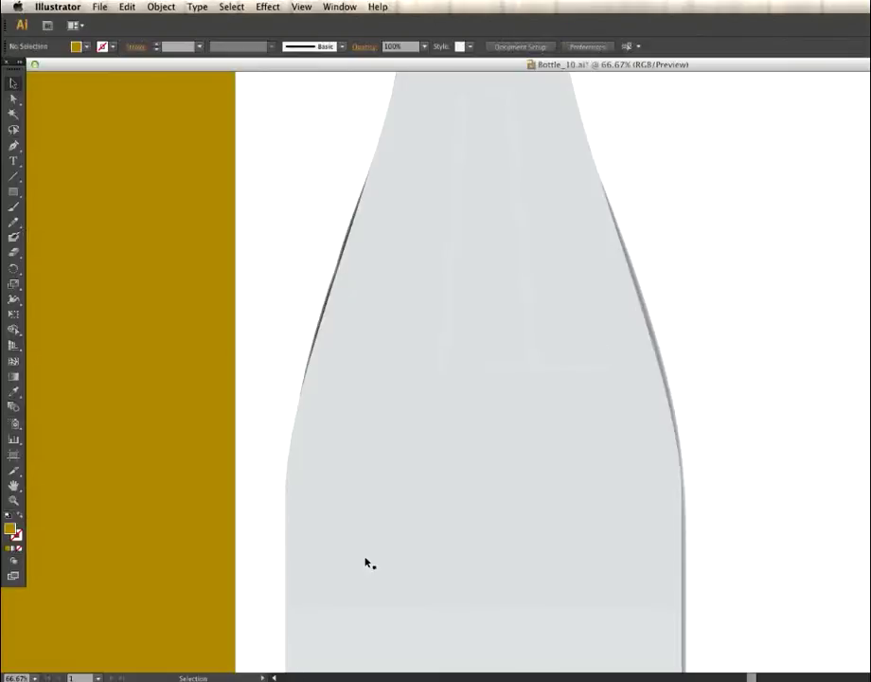
Step: Show the released mesh as outlines over the photo at the row across the middle of the neck, with nothing selected
key("super+y")
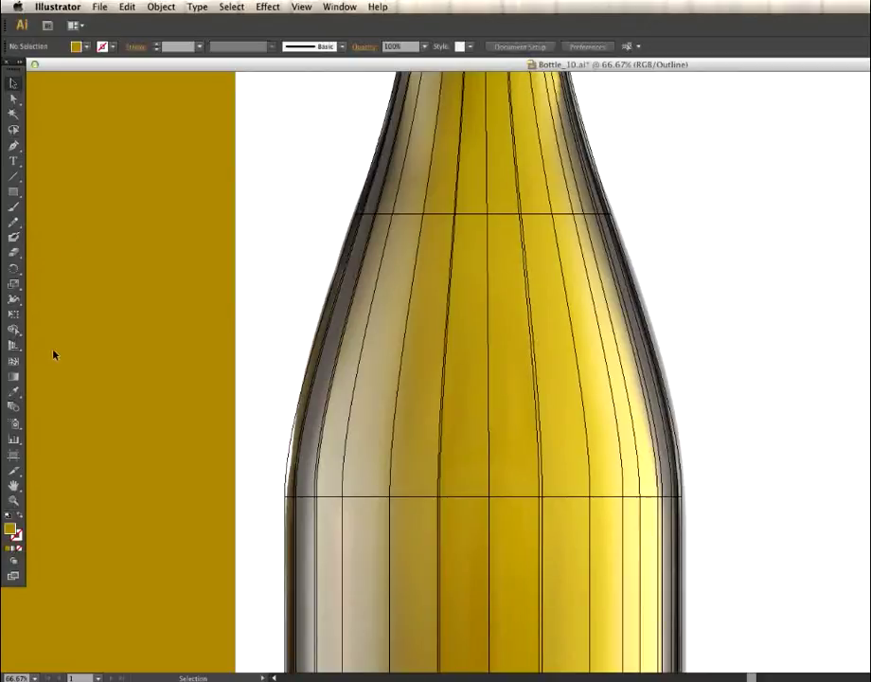
left_click(13, 501)
left_click_drag(272, 456, 625, 525)
scroll(453, 253, "up", 10)
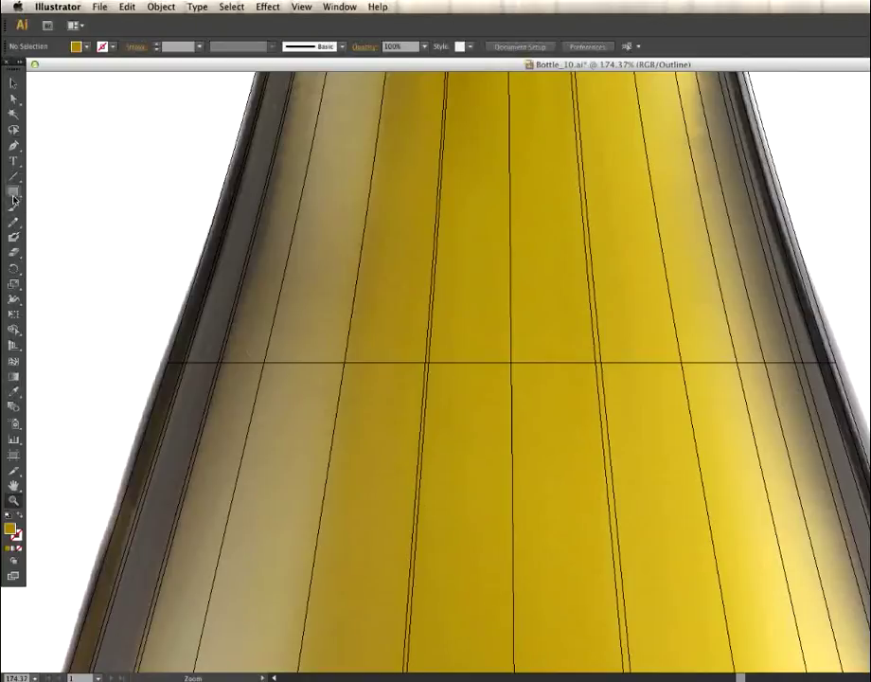
left_click(13, 146)
left_click(14, 391)
left_click(171, 368, "ctrl")
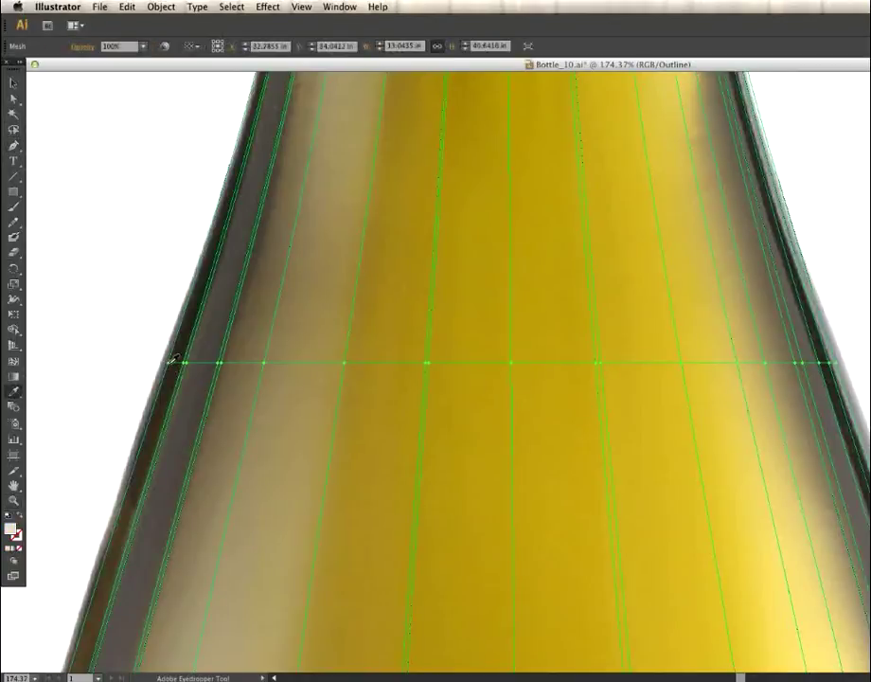
left_click(151, 356, "ctrl")
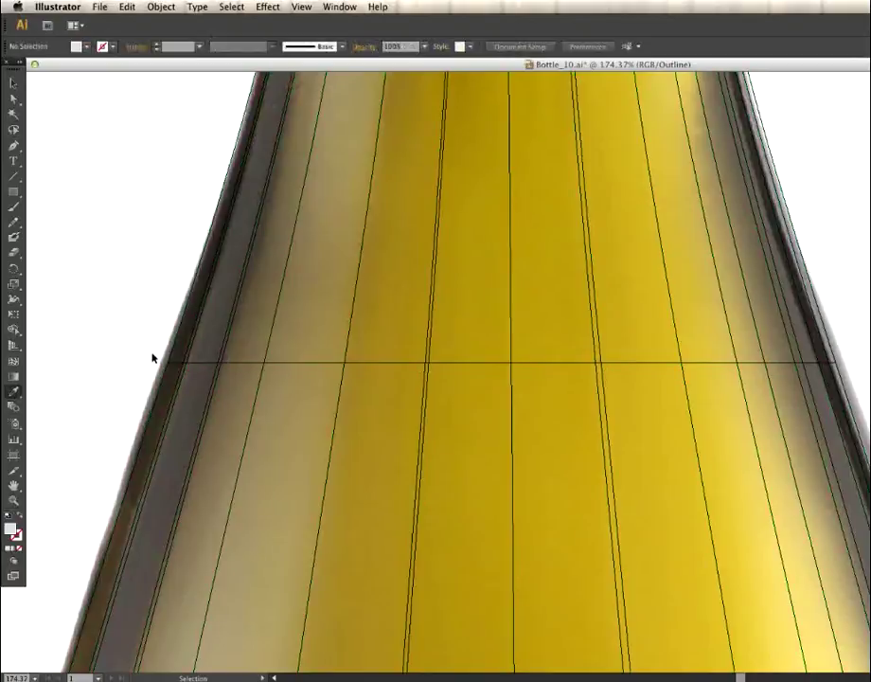
Step: Color the leftmost two mesh points of the mid-neck row with the photo's dark edge tones beneath them
left_click(13, 98)
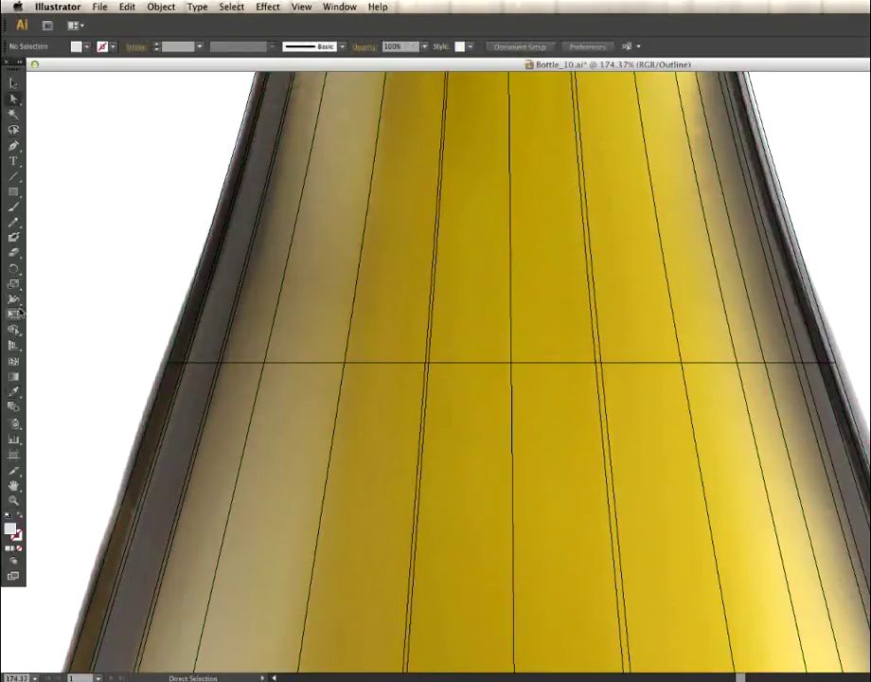
left_click(169, 365)
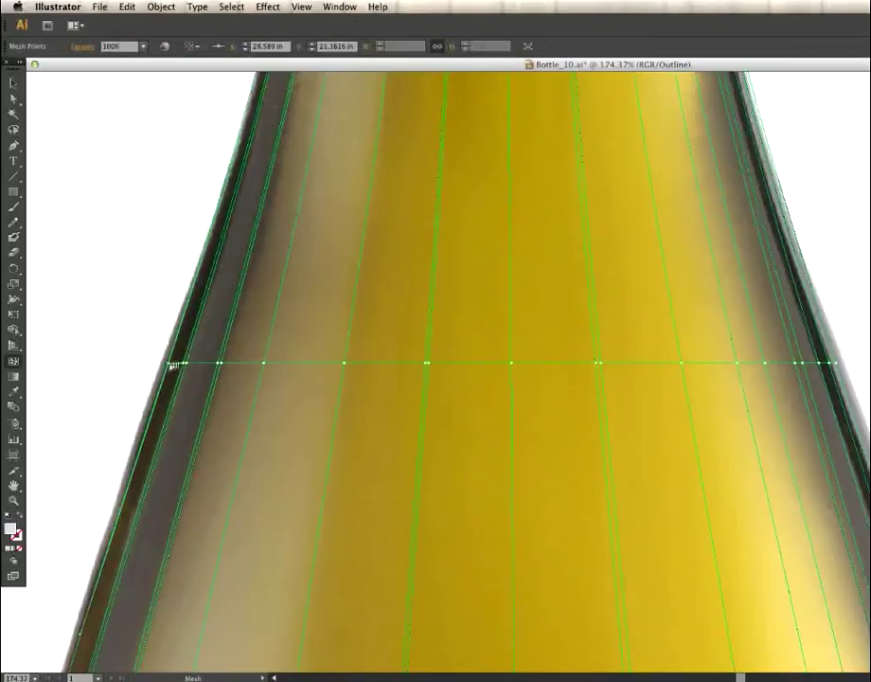
left_click(13, 391)
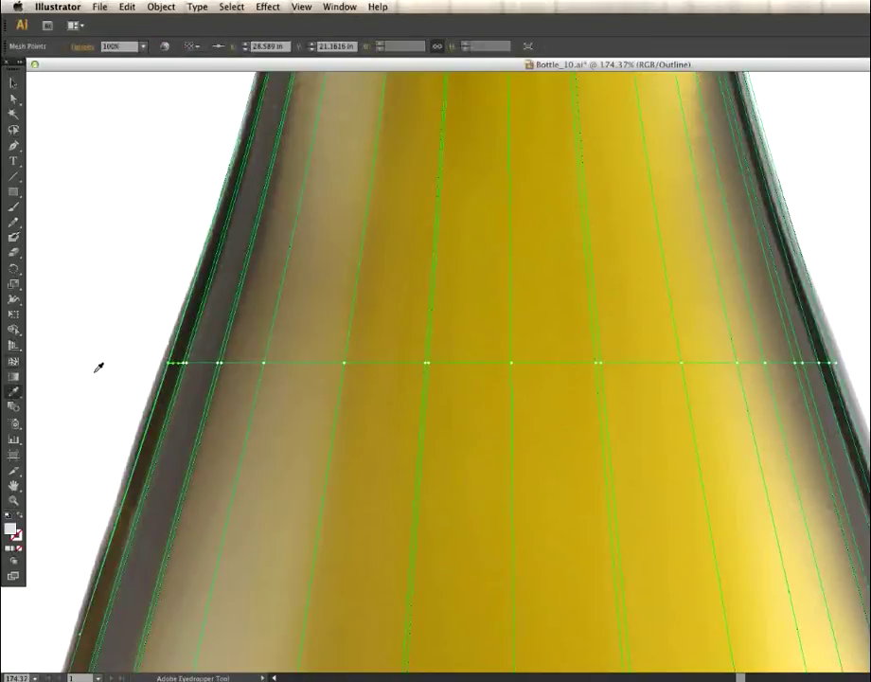
left_click(169, 362)
left_click(183, 364, "super")
left_click(190, 361)
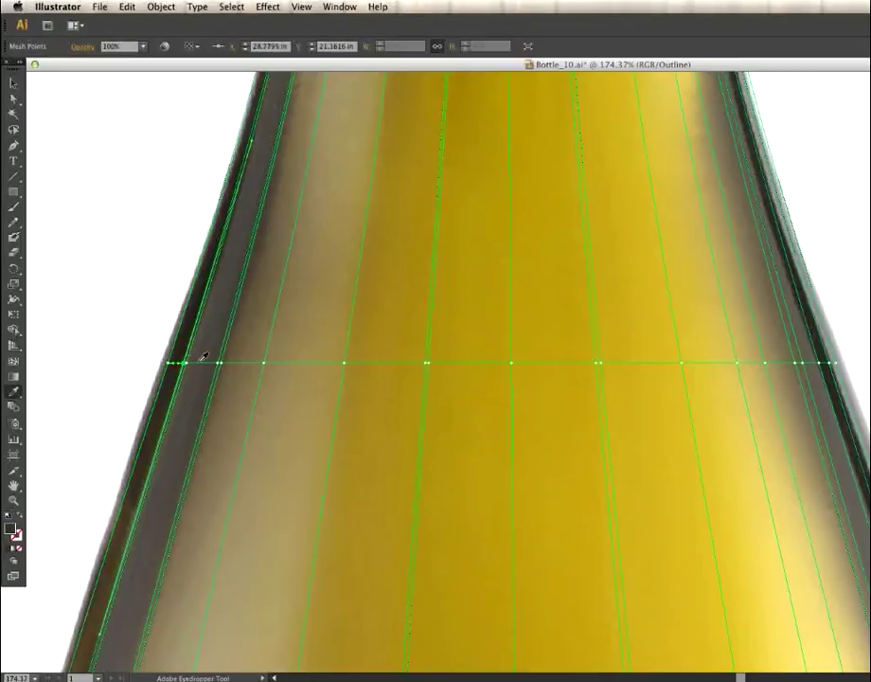
Step: Color the mid-neck mesh points around the gray band and the first beige column with colors sampled from the photo
left_click(218, 364, "super")
left_click(220, 361)
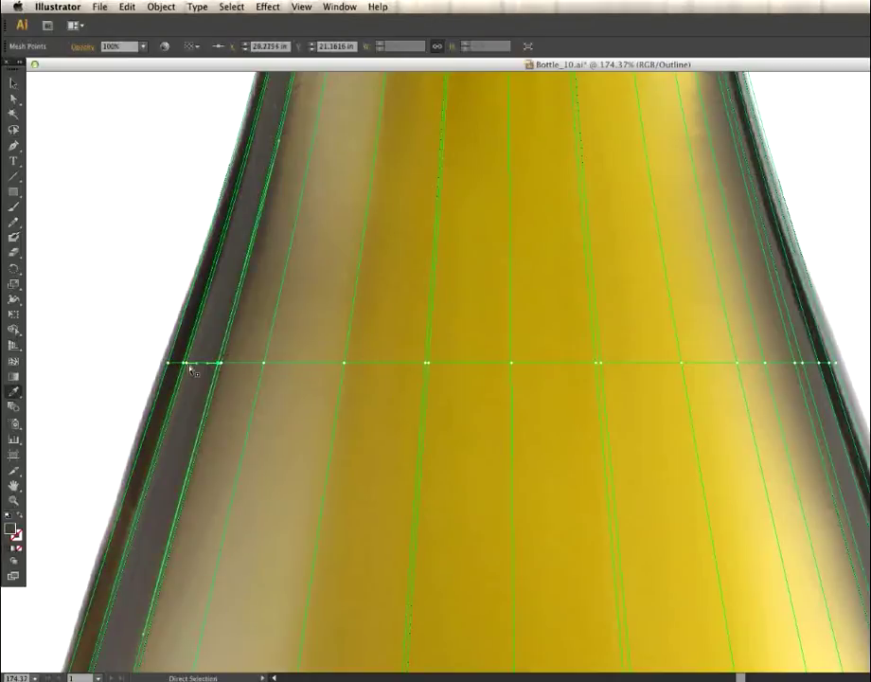
left_click(187, 364, "super")
left_click(190, 361)
left_click(223, 361)
left_click(264, 364, "super")
left_click(270, 358)
Step: Sample photo colors for the mid-neck mesh points from the beige-to-gold transition across the center to the right line pair
left_click(345, 364, "super")
left_click(425, 364, "super")
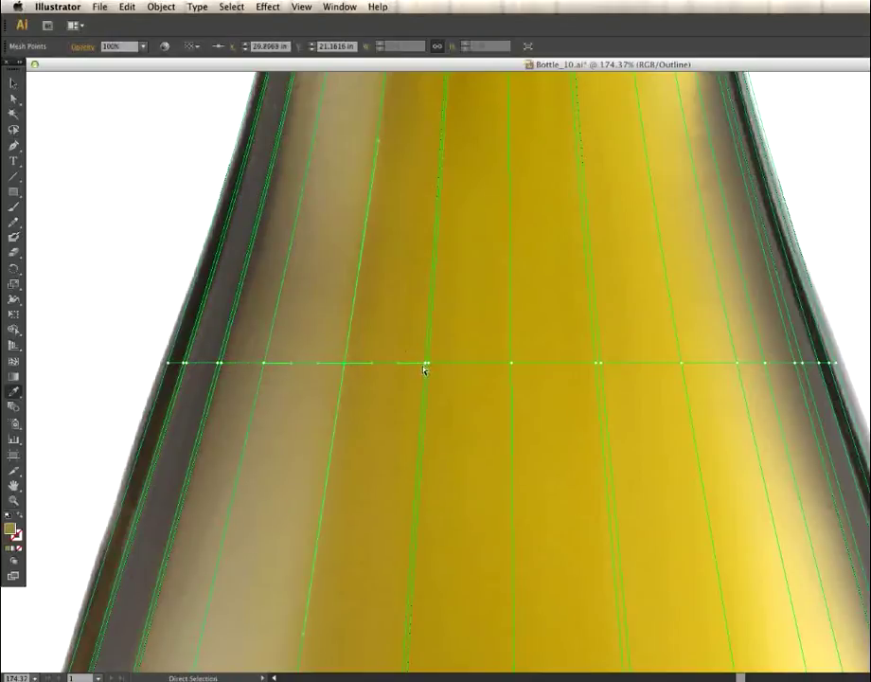
left_click(512, 363, "super")
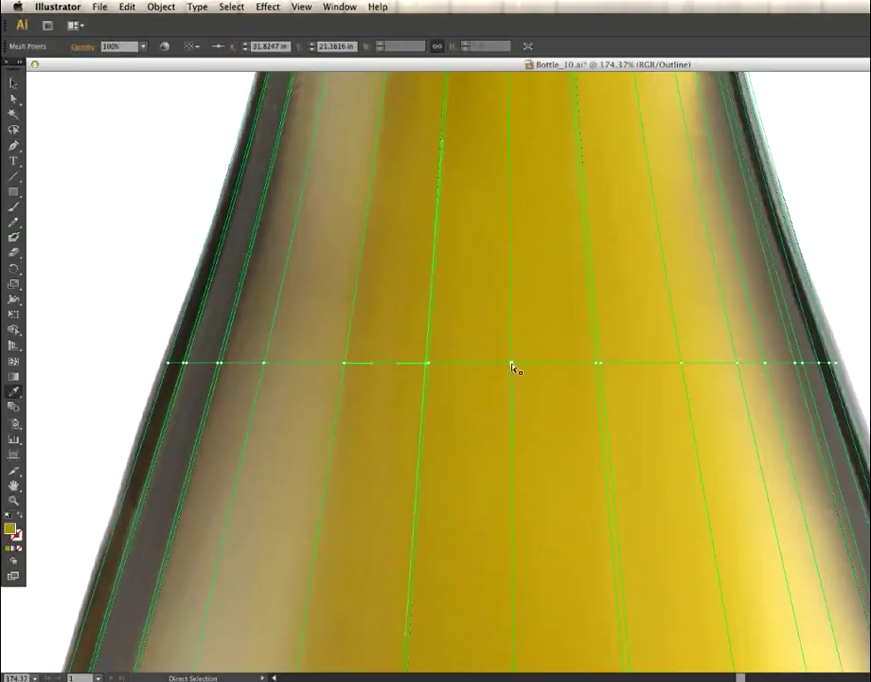
left_click(427, 364, "super")
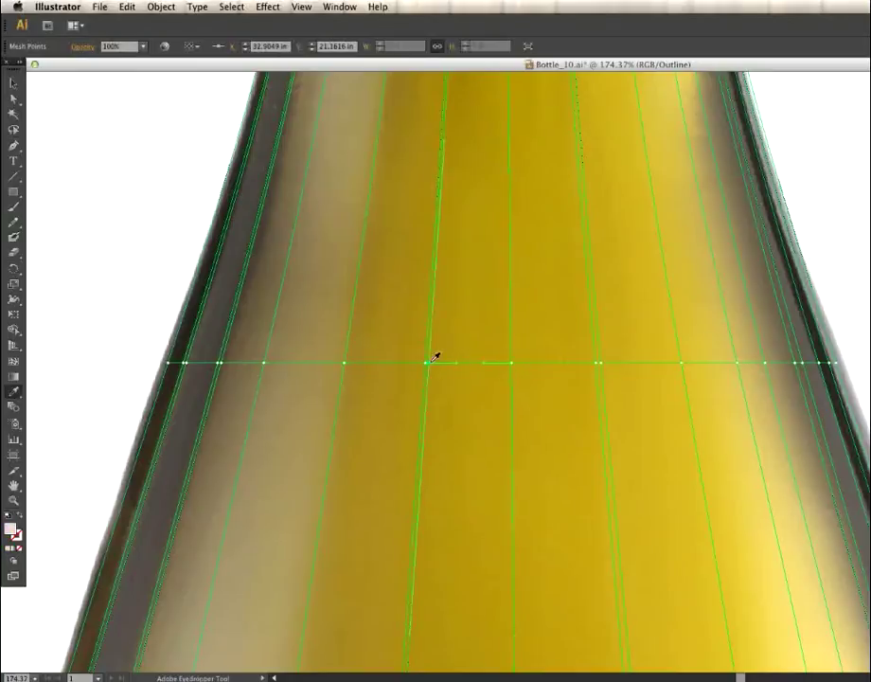
left_click(597, 363, "super")
left_click(597, 364)
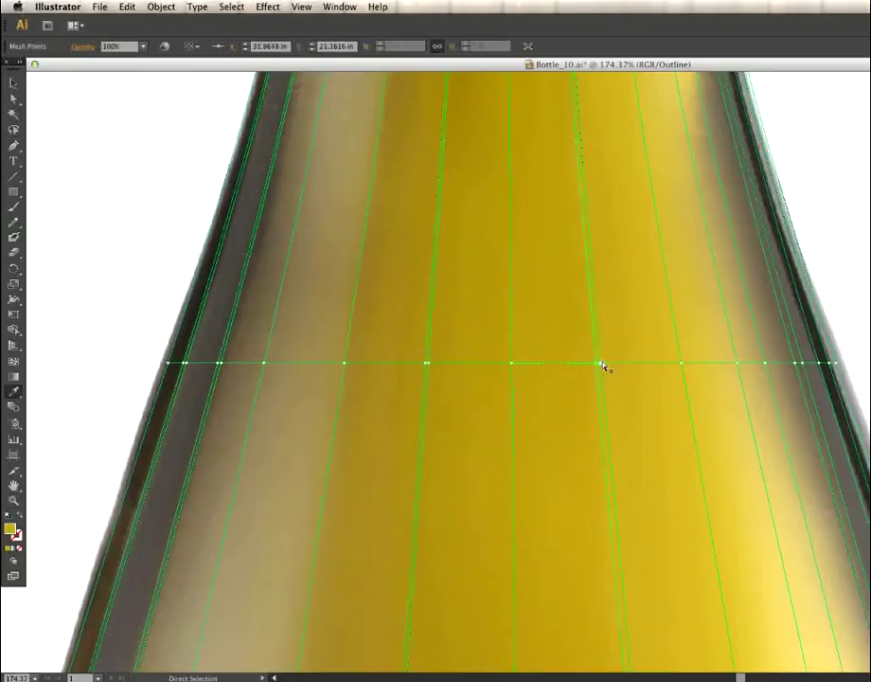
Step: Color the mid-neck mesh points through the bright yellow area up to the right gray band from the photo
left_click(601, 364, "super")
left_click(603, 364, "super")
left_click(682, 364, "super")
left_click(766, 364, "super")
left_click(801, 363, "super")
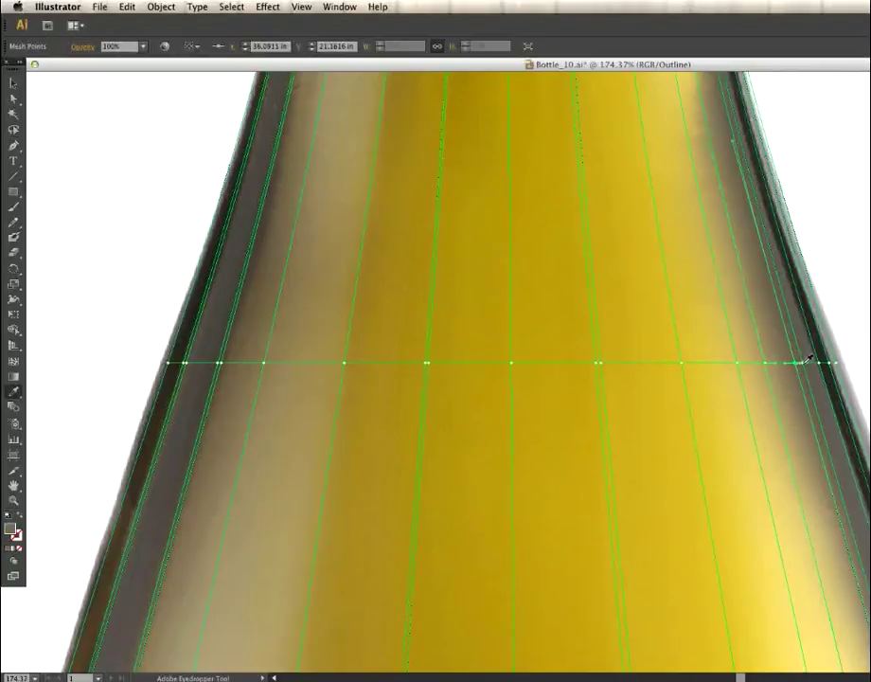
Step: Color the last mid-neck mesh points, from the gray band out to the bottle's right edge, with sampled photo colors
left_click(804, 365, "super")
left_click(806, 364)
left_click(823, 363, "super")
left_click(819, 363)
left_click(829, 364, "super")
left_click(829, 361)
left_click(837, 366, "super")
left_click(837, 364, "super")
left_click(813, 352)
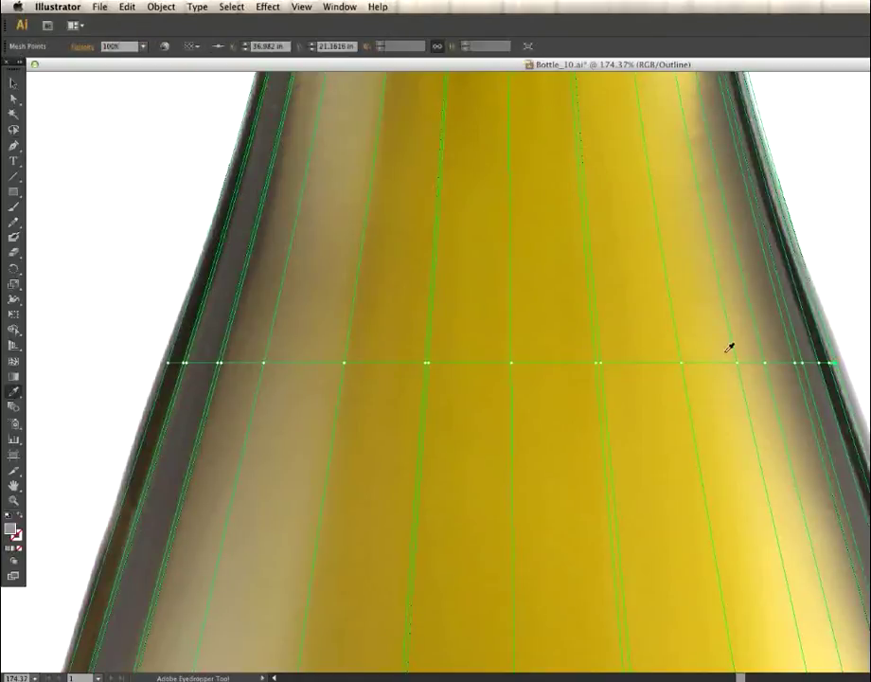
Step: Color the left-edge mesh point of the top row below the black capsule from the photo and select its neighbor
left_click_drag(394, 211, 345, 570)
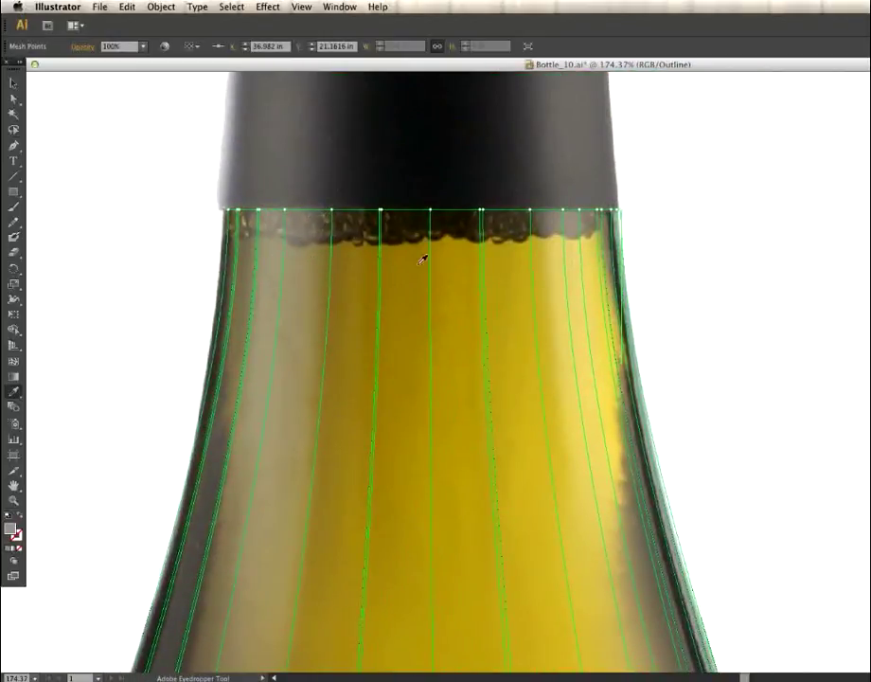
left_click(232, 236, "super")
left_click(232, 236)
left_click(231, 240)
left_click(238, 211, "super")
left_click(238, 210, "super")
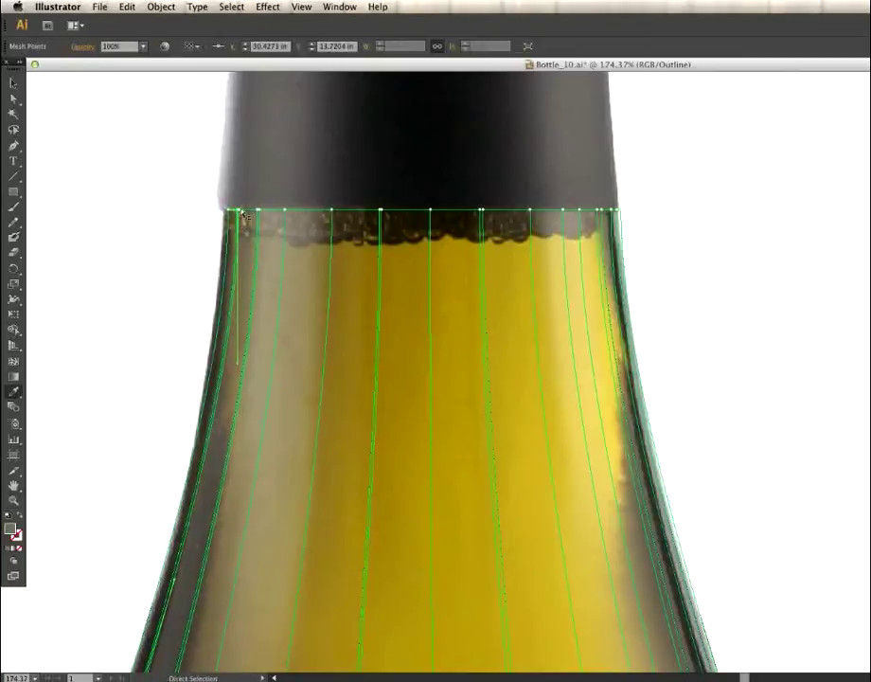
Step: Color the top-row mesh points of the two close line pairs near the left edge with sampled photo tones
left_click(259, 212, "super")
left_click(259, 217, "super")
left_click(243, 213, "super")
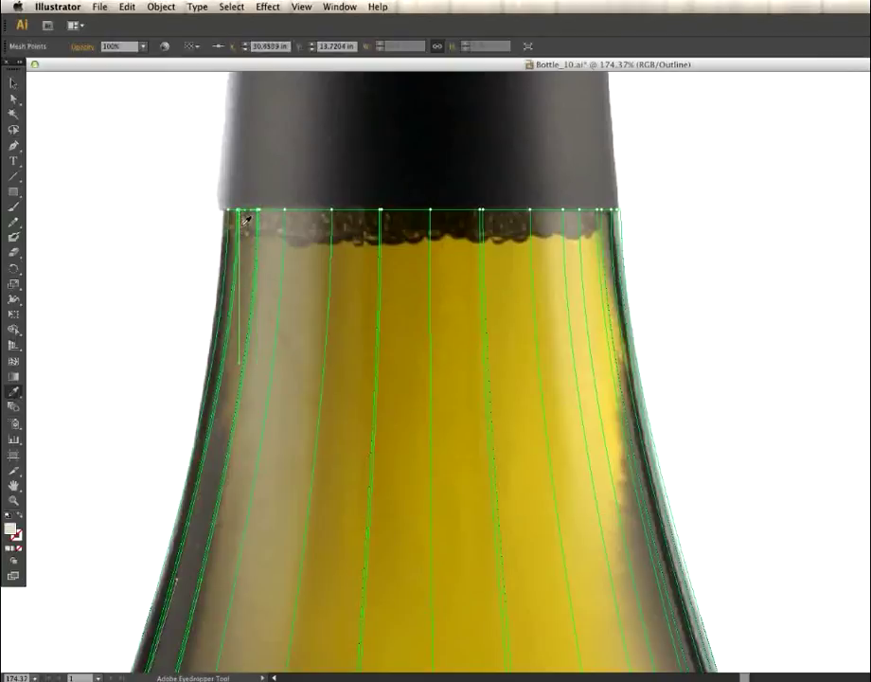
left_click(262, 217, "super")
left_click(263, 235)
Step: Color the top-row mesh points from the beige column to the center line, sampling the photo just below the bubbles
left_click(285, 212, "super")
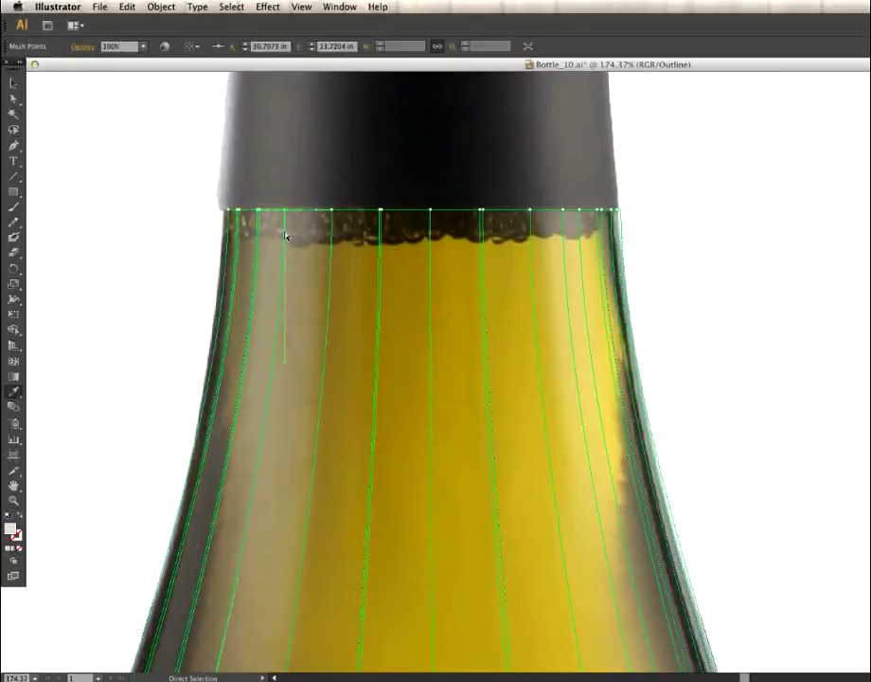
left_click(333, 212, "super")
left_click(338, 244)
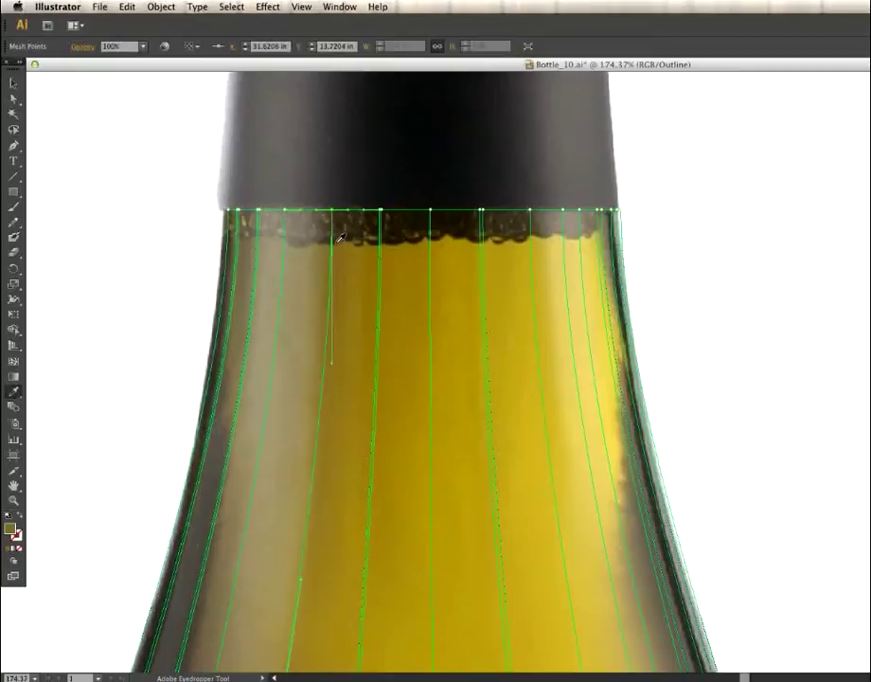
left_click(380, 210, "super")
left_click(382, 242)
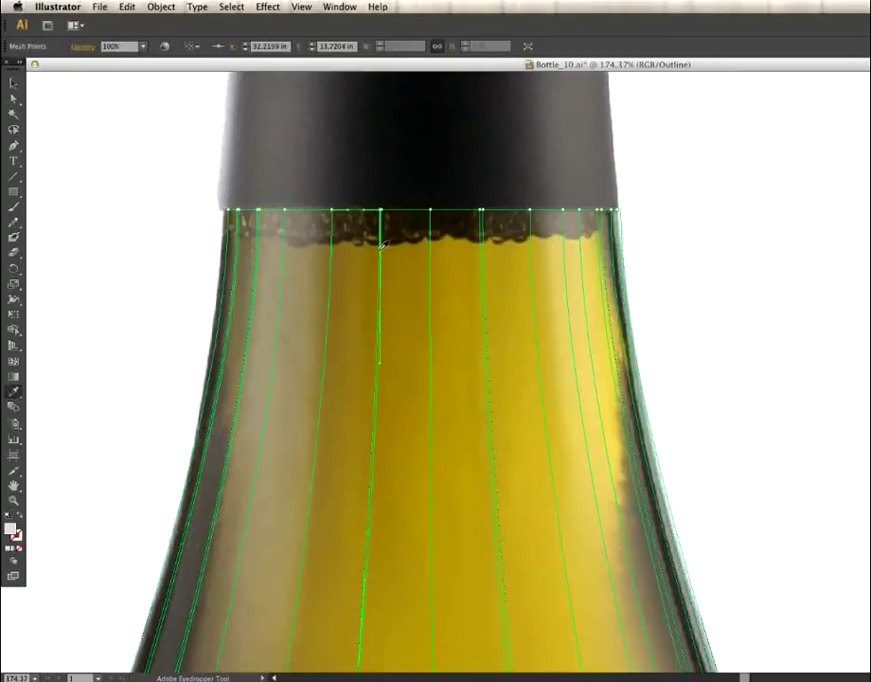
left_click(432, 210, "super")
left_click(431, 242)
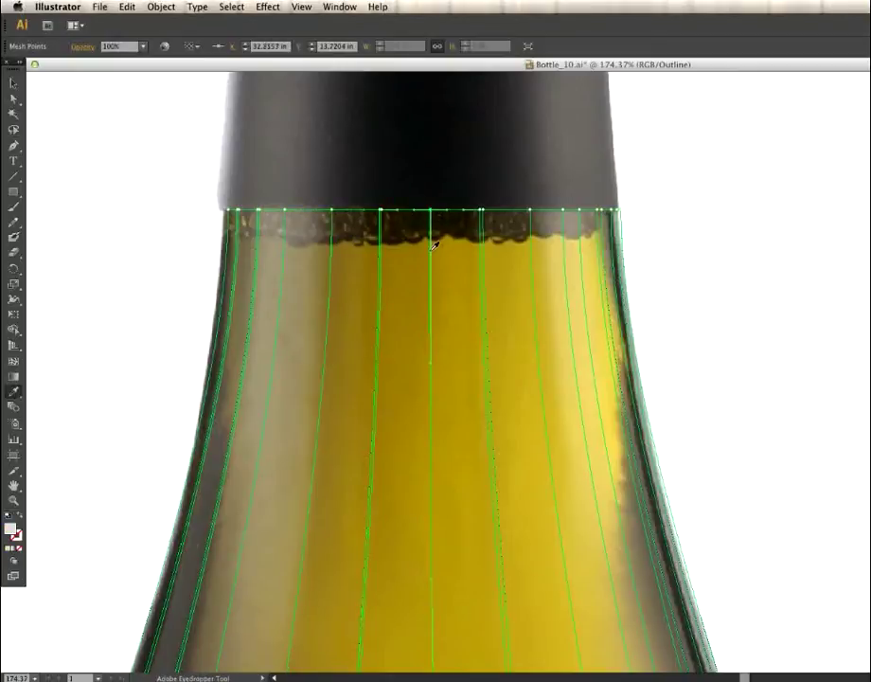
Step: Give the top-row center point and the line pairs on both sides of it gold tones sampled from the photo
left_click(436, 241)
left_click(381, 210, "super")
left_click(481, 210, "super")
left_click(484, 244)
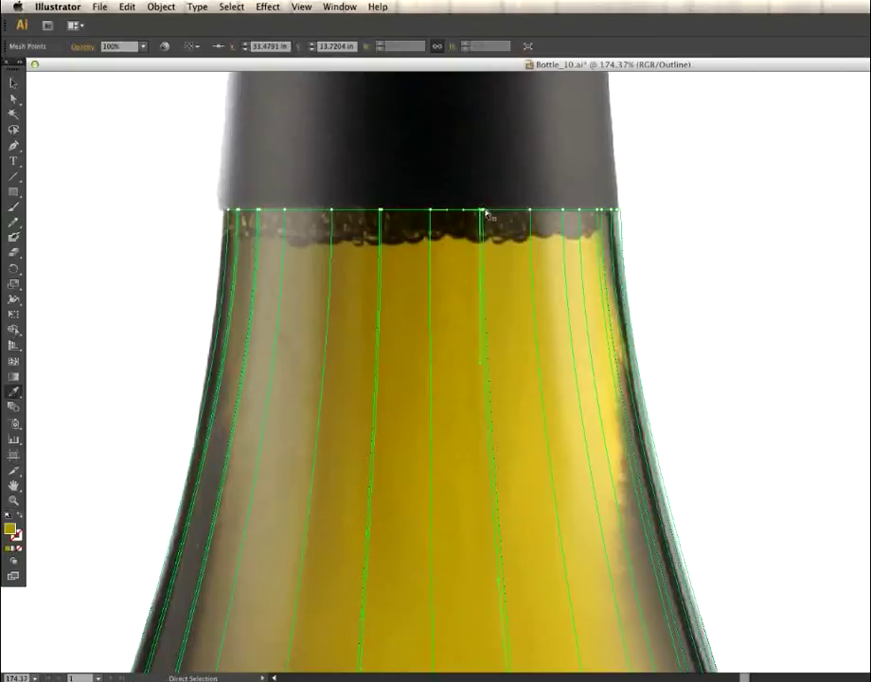
key("super+shift+a")
left_click(482, 211, "super")
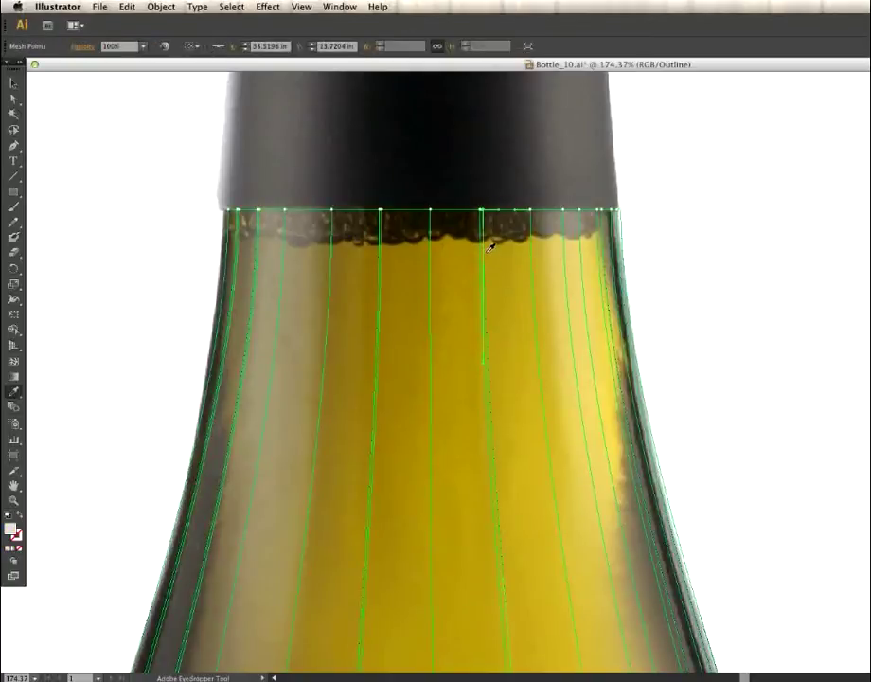
left_click(486, 245)
Step: Color the top-row mesh points across the bright yellow right side of the neck from the photo below the bubbles
left_click(531, 210, "super")
left_click(533, 239)
left_click(564, 211, "super")
left_click(564, 238)
left_click(579, 210, "super")
left_click(585, 241)
left_click(599, 230, "super")
left_click(601, 235)
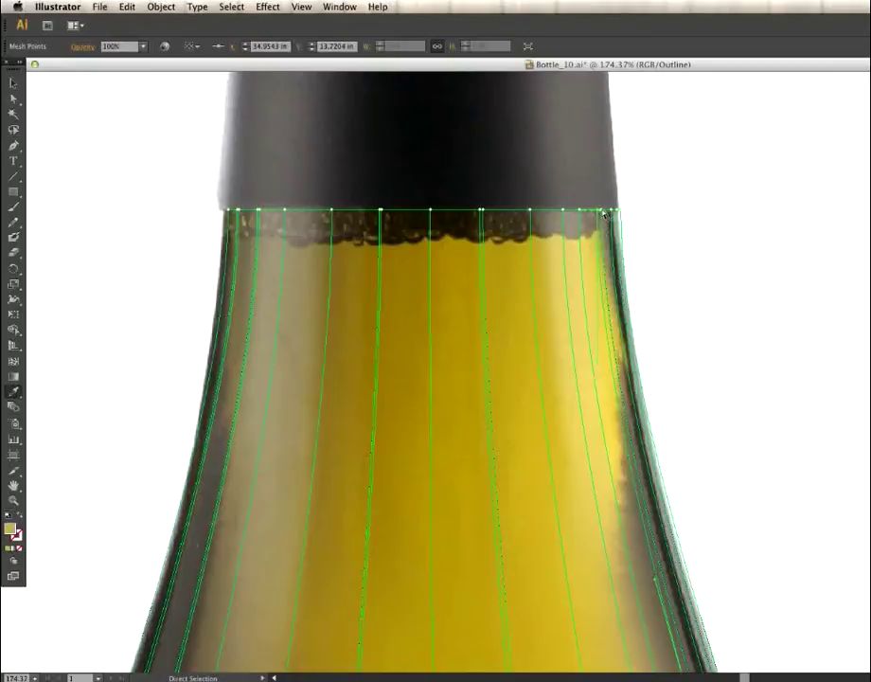
Step: Color the remaining top-row mesh points out to the bottle's right edge from the photo and deselect the mesh
left_click(607, 214)
left_click(607, 227)
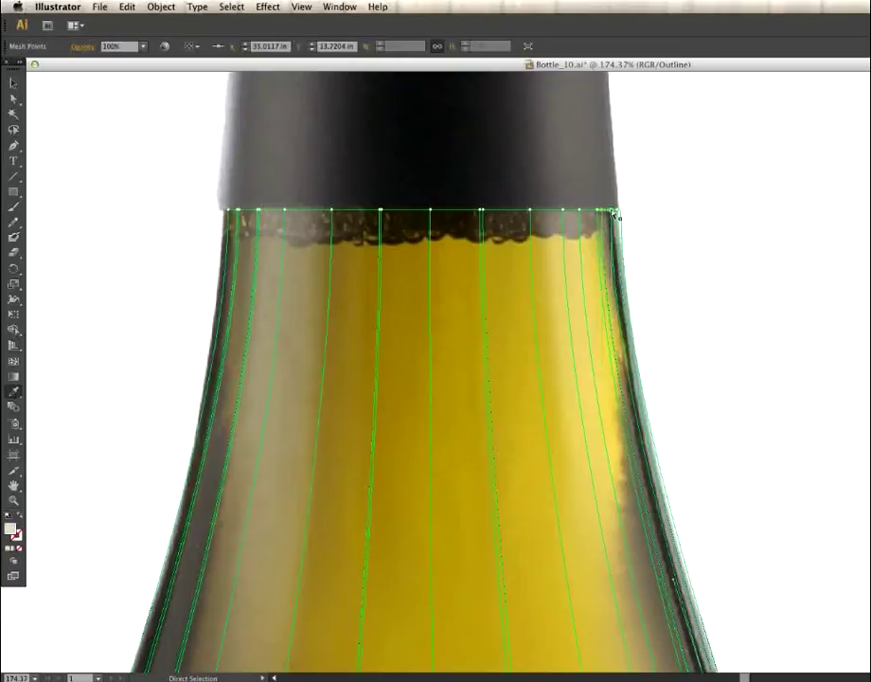
left_click(617, 212)
left_click(619, 212)
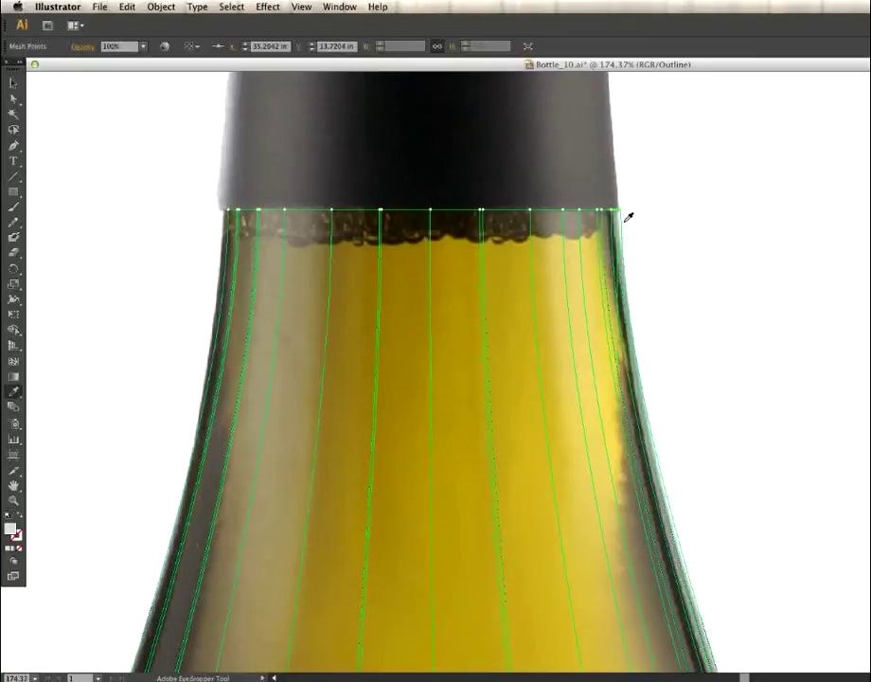
left_click(622, 230)
left_click(622, 213)
left_click(142, 342, "super")
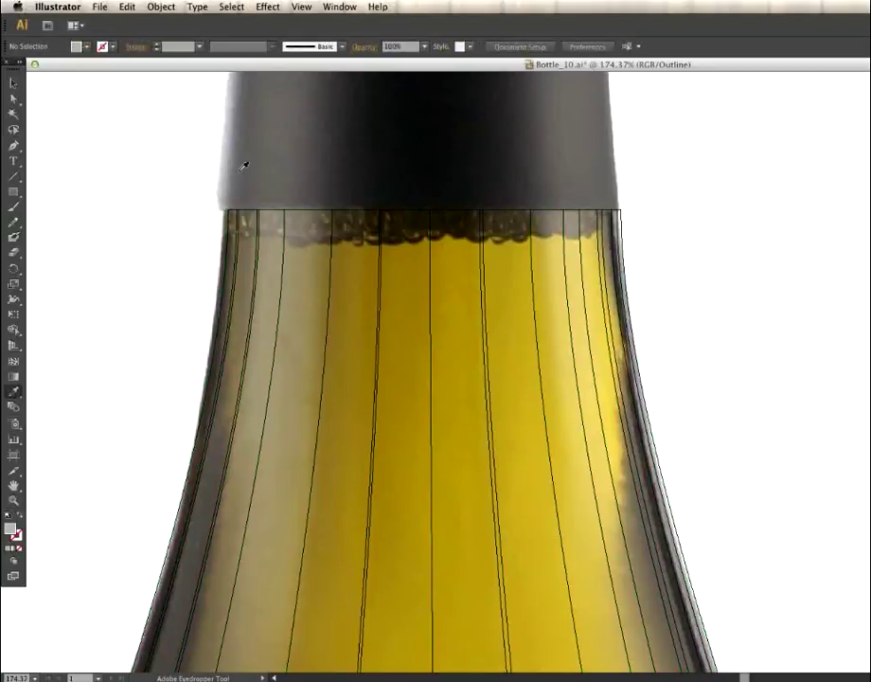
Step: Return to preview and examine the colored neck of the mesh bottle against its uncolored body
key("super+0")
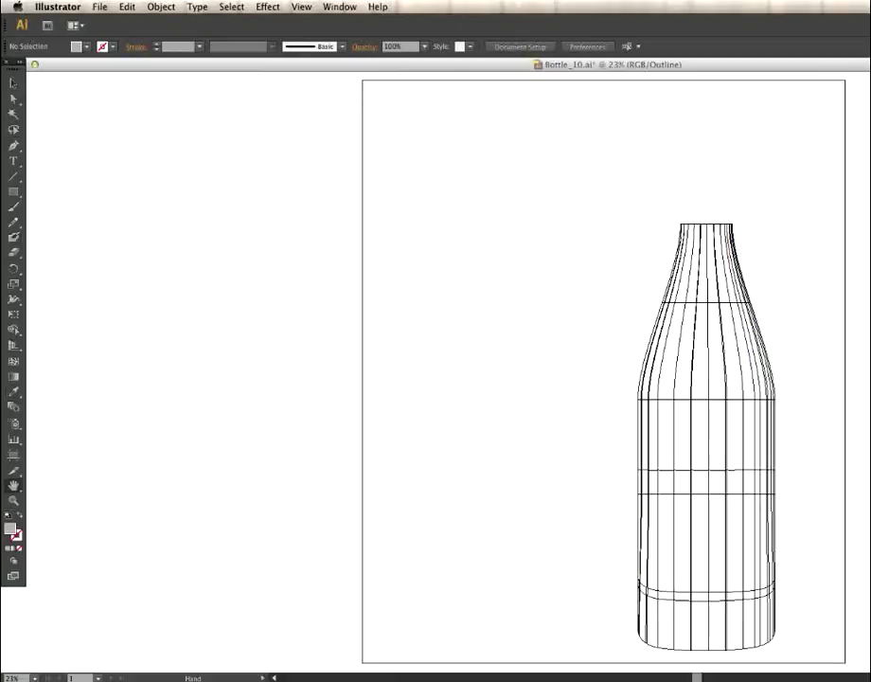
key("super+y")
left_click(13, 500)
left_click(774, 346)
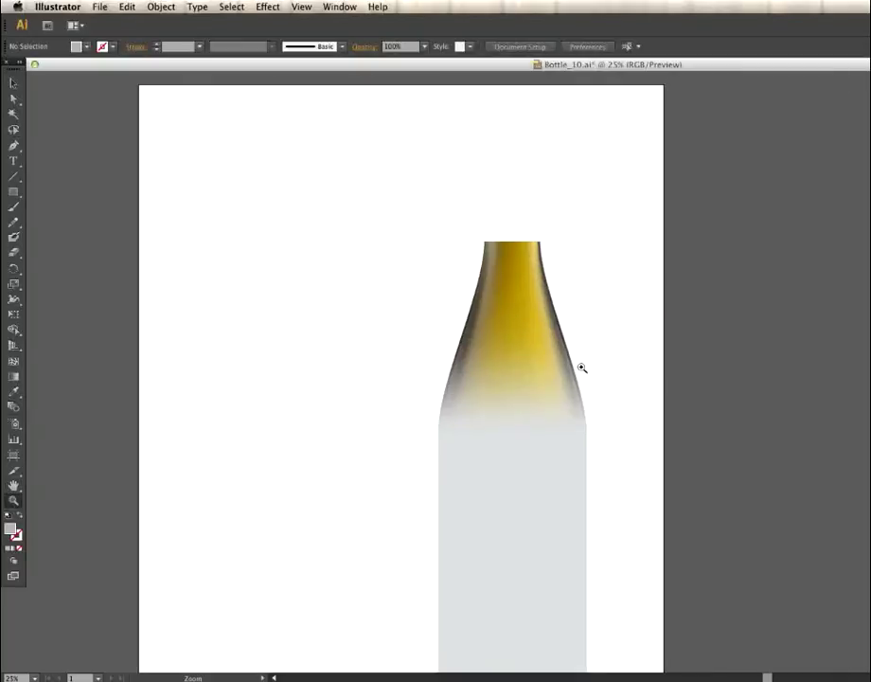
scroll(368, 394, "right", 5)
left_click(462, 396)
scroll(461, 396, "right", 5)
scroll(488, 406, "down", 1)
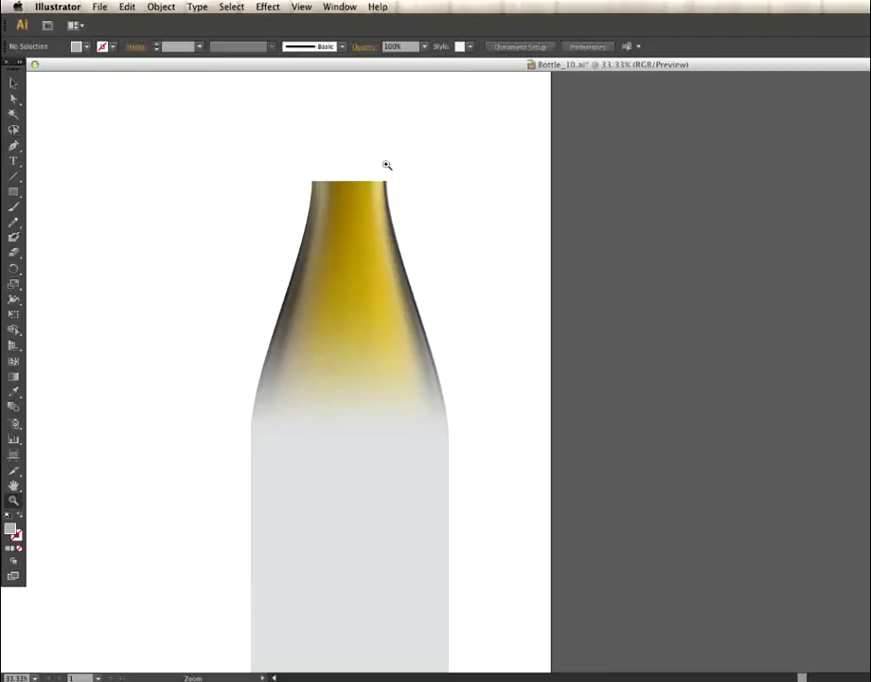
Step: Inspect the color blending at the neck's upper right edge and along the whole neck up close
left_click_drag(376, 169, 426, 247)
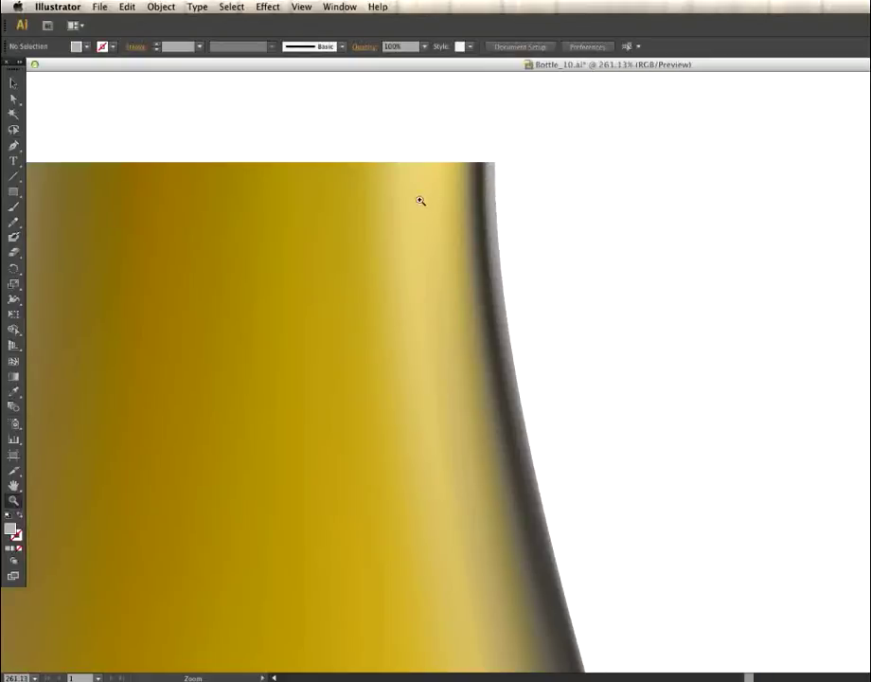
left_click(13, 484)
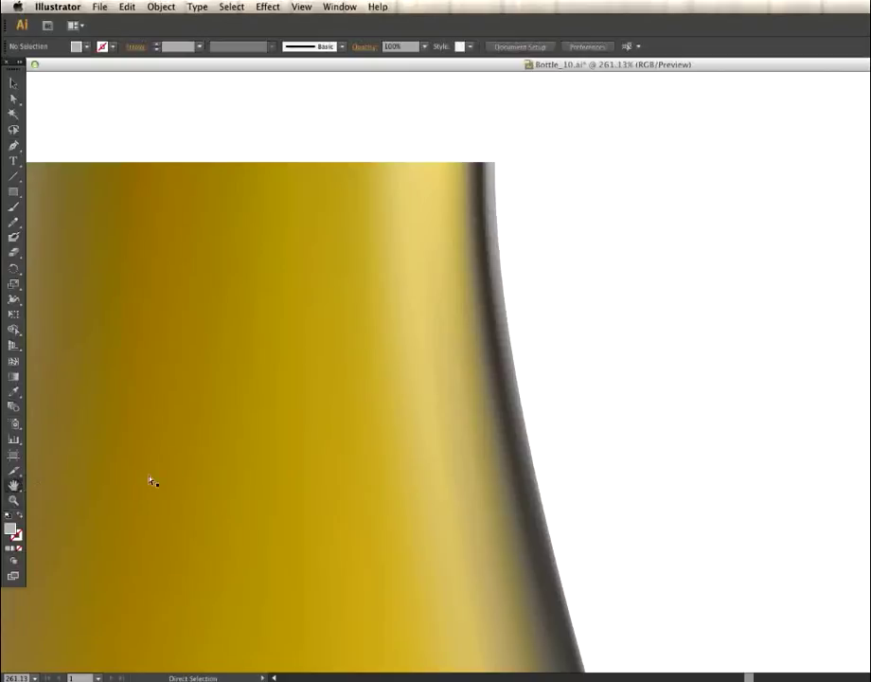
left_click(13, 499)
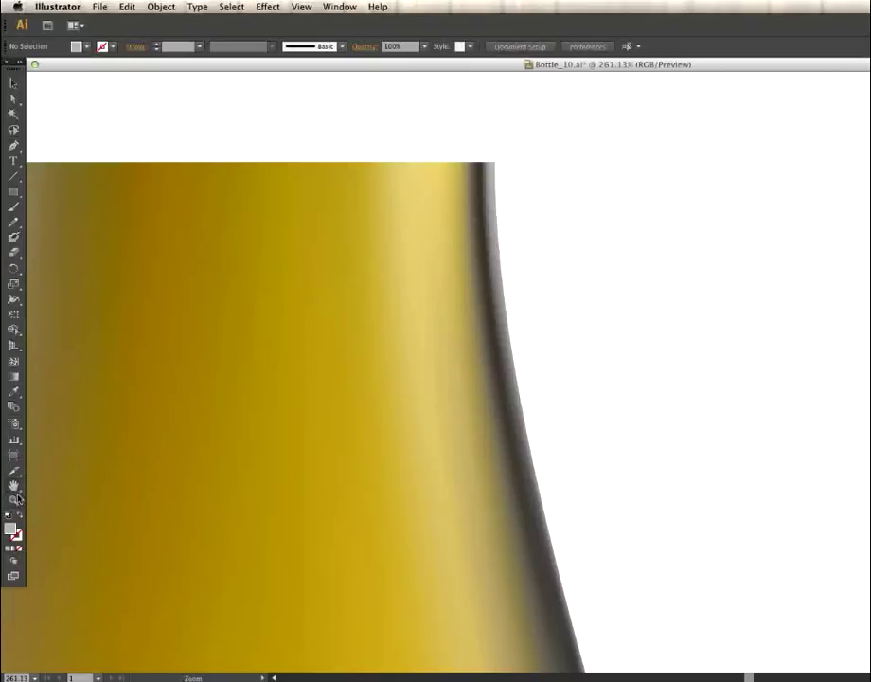
left_click(191, 418, "alt")
left_click(589, 539, "alt")
left_click(606, 549, "alt")
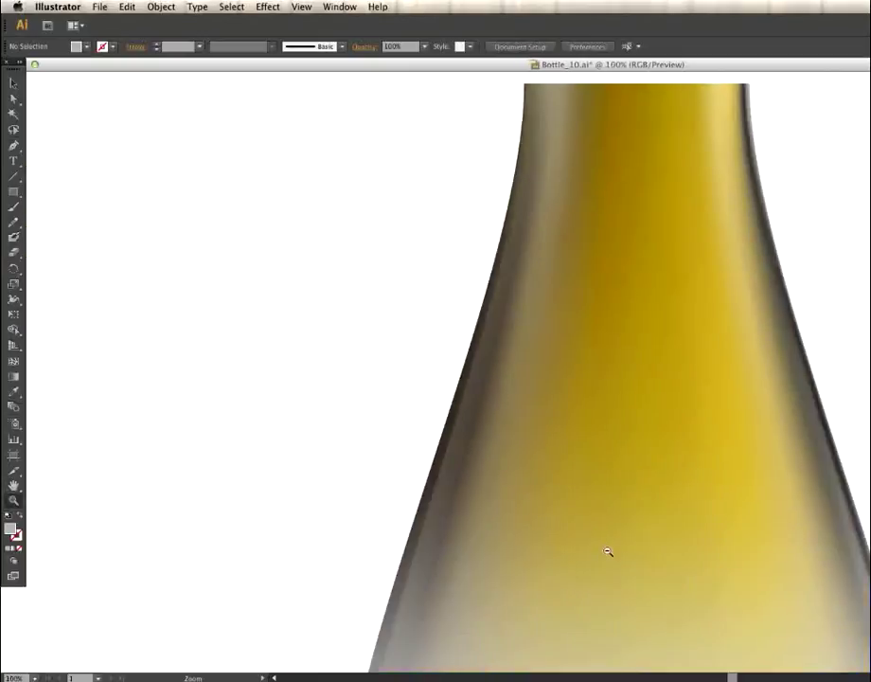
Step: Color the body's mesh column left of the centre, down to the label's bottom, with the olive tan sampled from the photo's shoulder
left_click(614, 557, "alt")
left_click(617, 559, "alt")
scroll(568, 540, "right", 5)
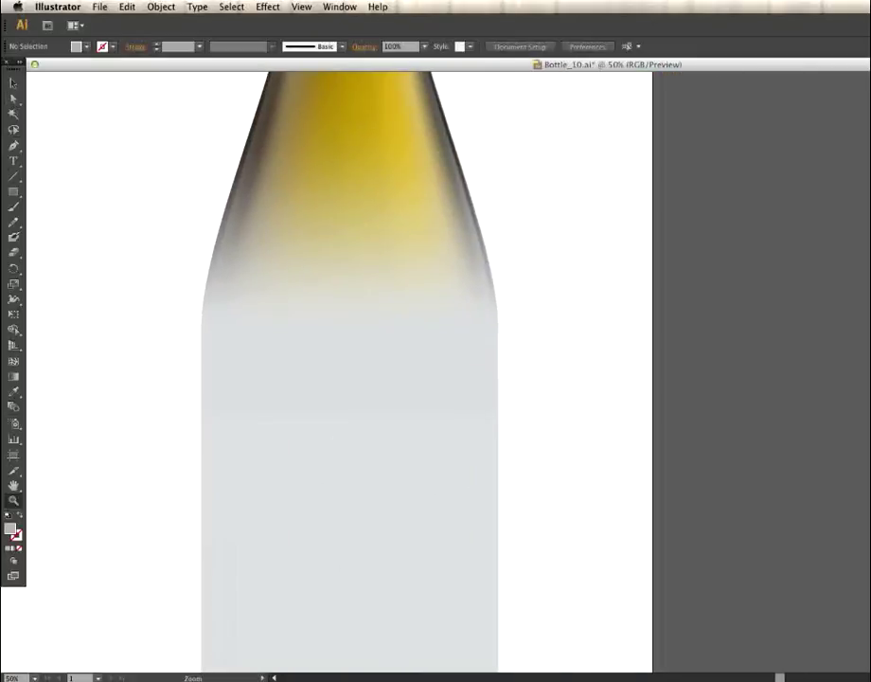
key("super+y")
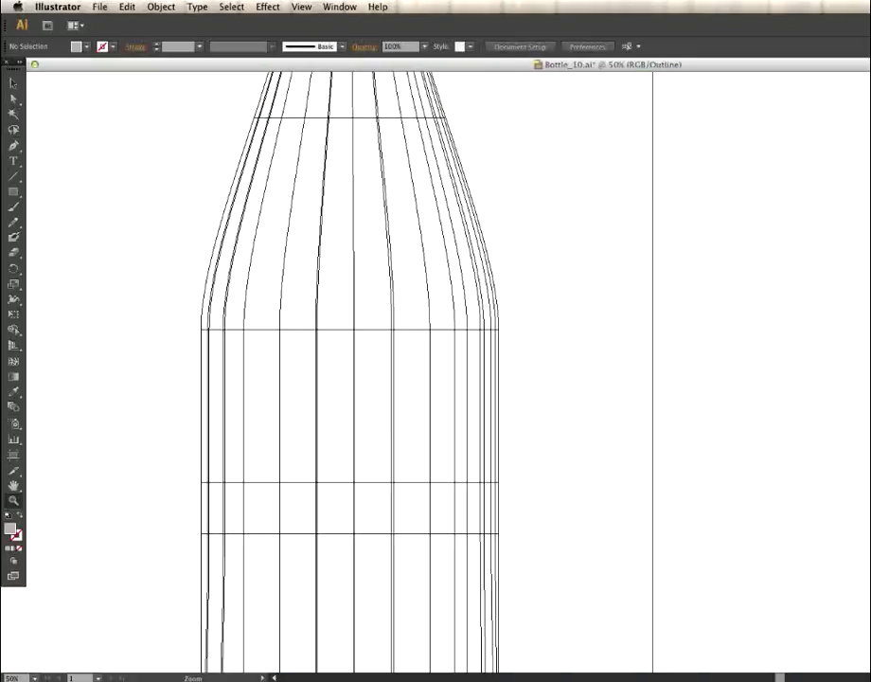
key("super+y")
left_click_drag(468, 605, 560, 422)
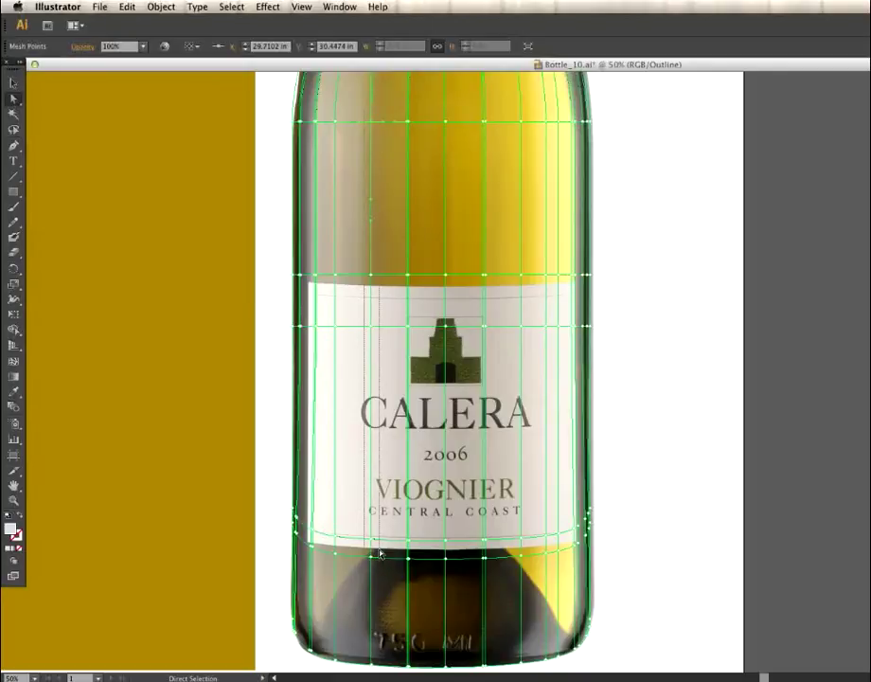
left_click(372, 615)
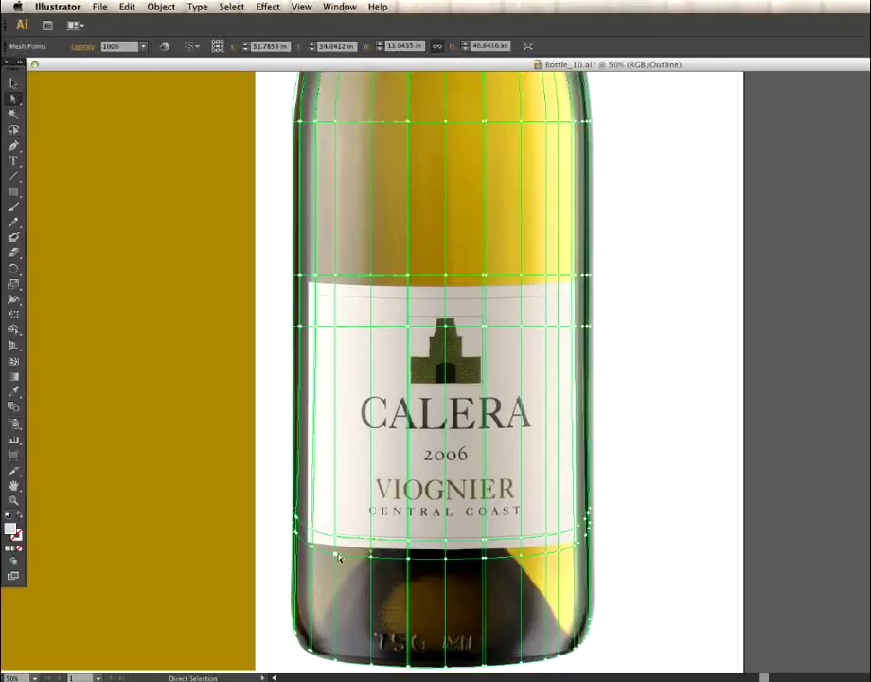
key("i")
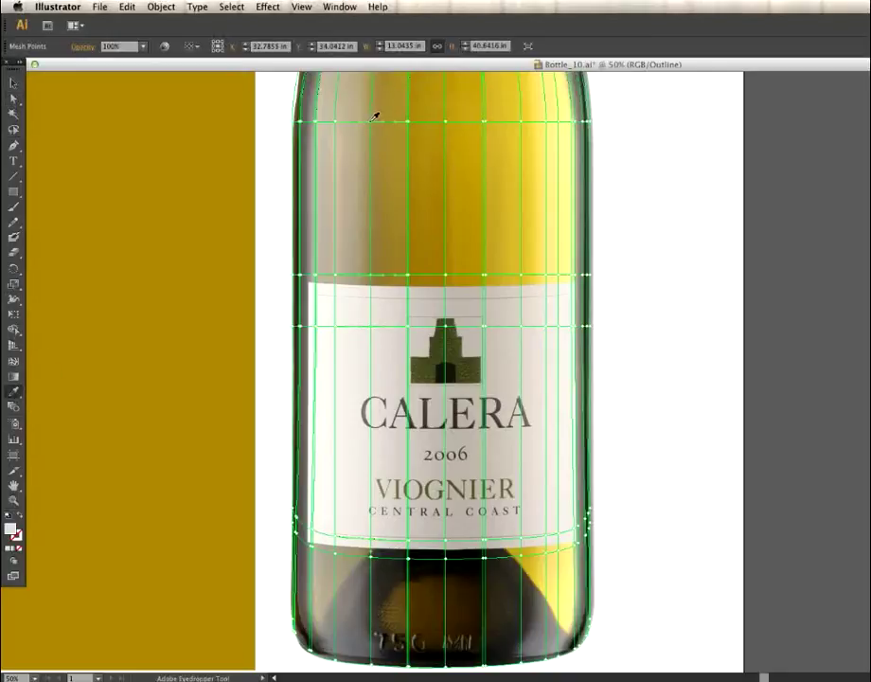
left_click(376, 116)
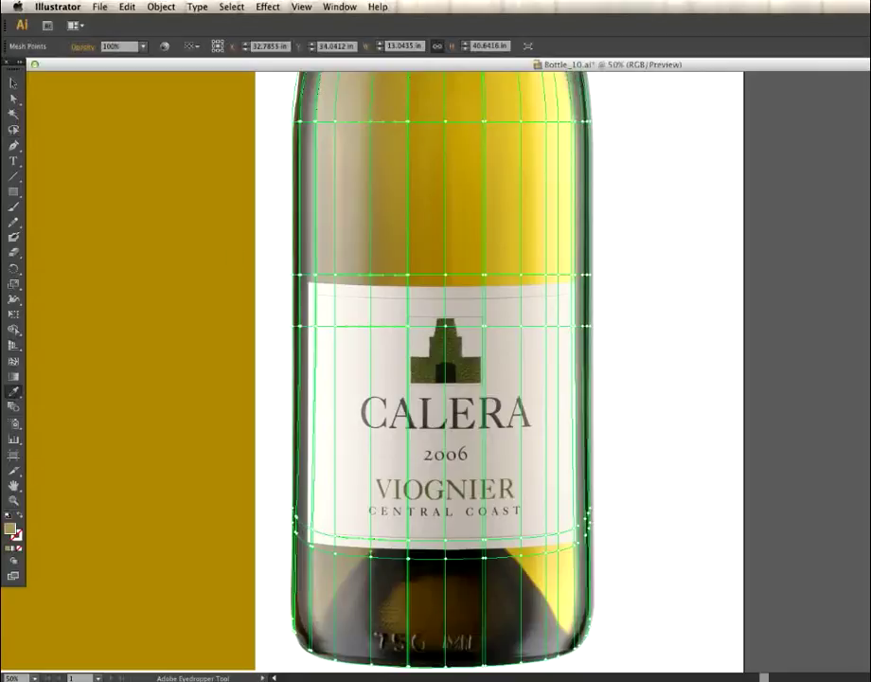
key("super+y")
key("super+shift+a")
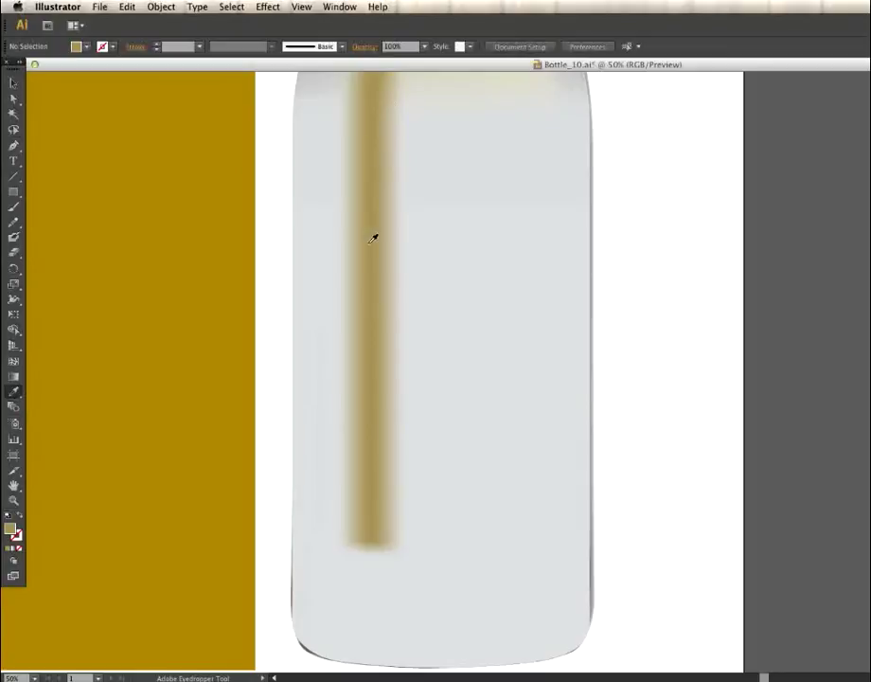
Step: Color the bottle's central mesh column from the shoulder to the label's bottom with the dark gold sampled from the photo
key("super+y")
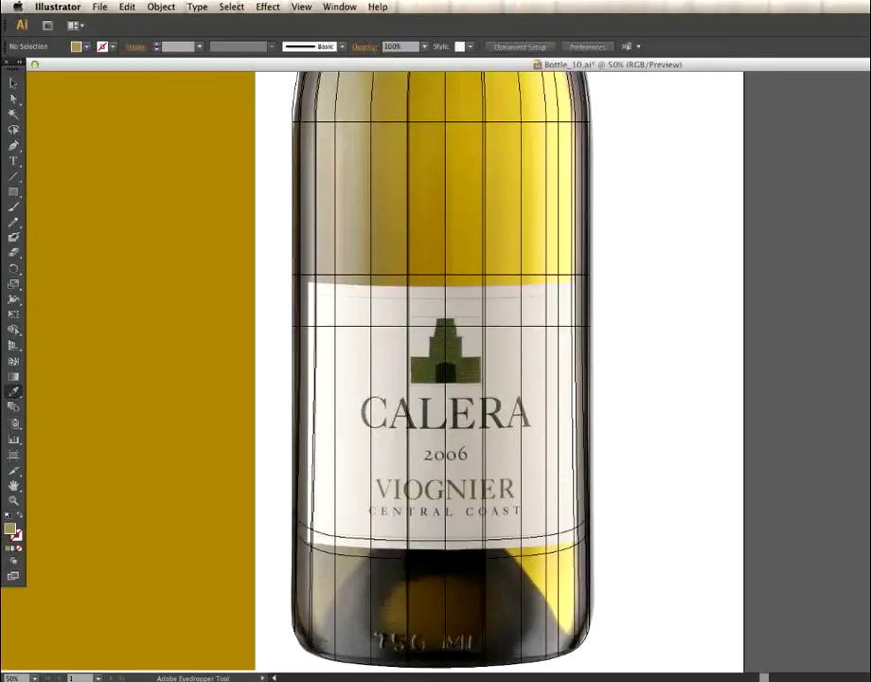
key("a")
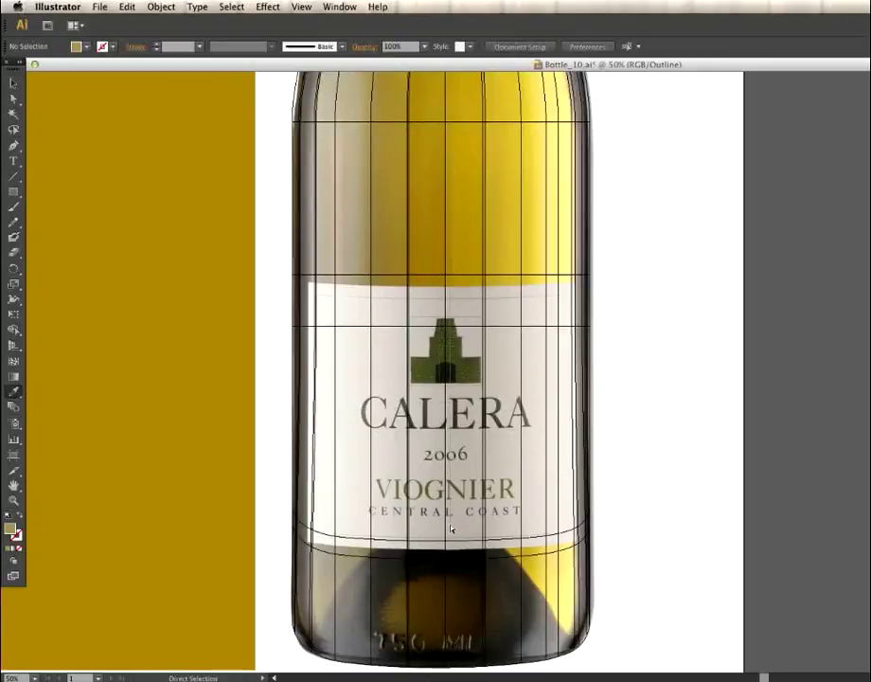
left_click(452, 551)
key("i")
left_click(444, 121)
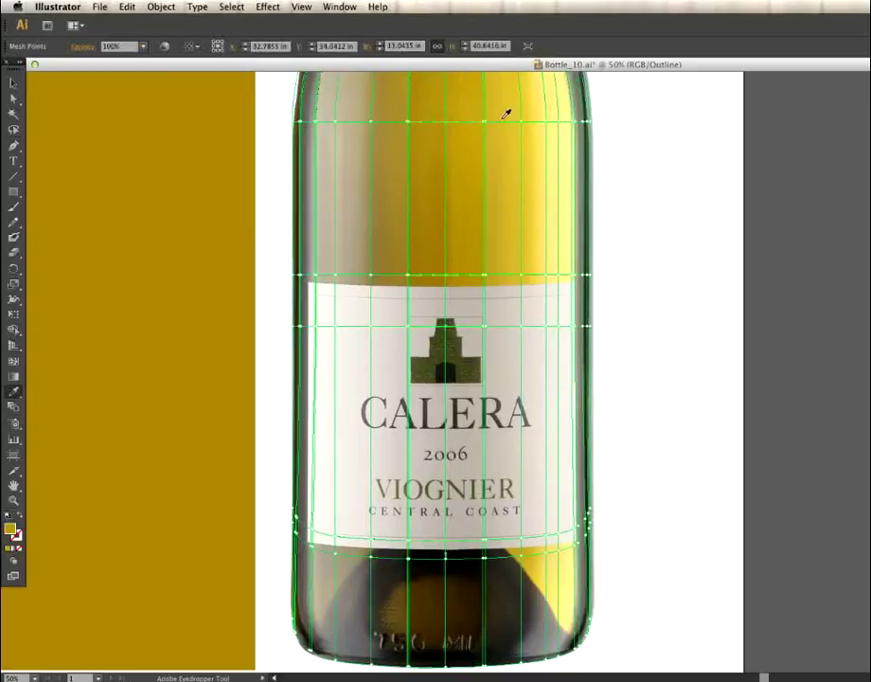
Step: Color the body's bright yellow mesh columns right of the centre with yellows sampled from the photo's shoulder row, and deselect
left_click_drag(510, 116, 531, 546)
key("i")
left_click(526, 116)
key("a")
left_click_drag(542, 117, 546, 533)
key("i")
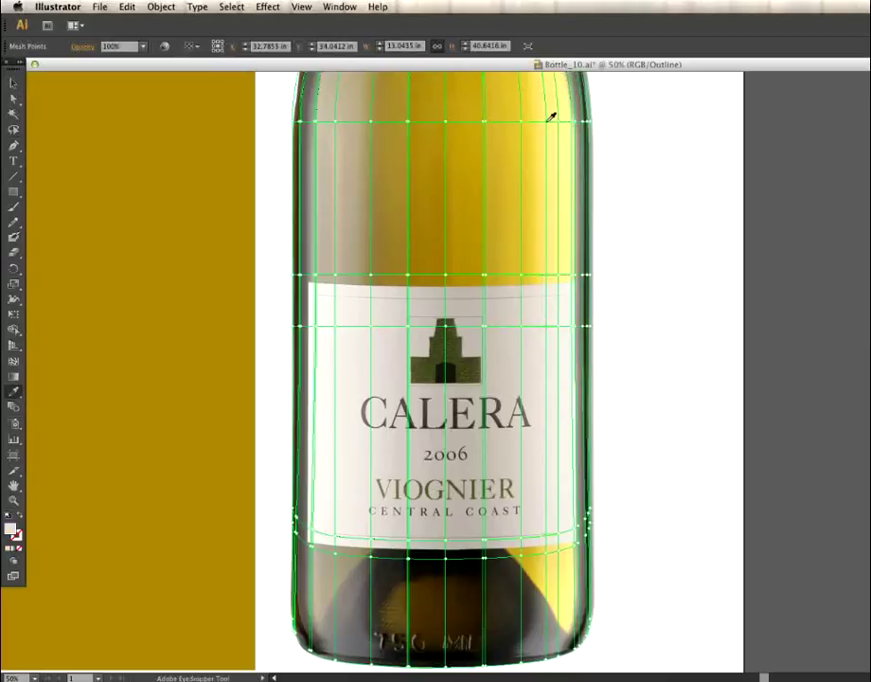
key("a")
key("super+shift+a")
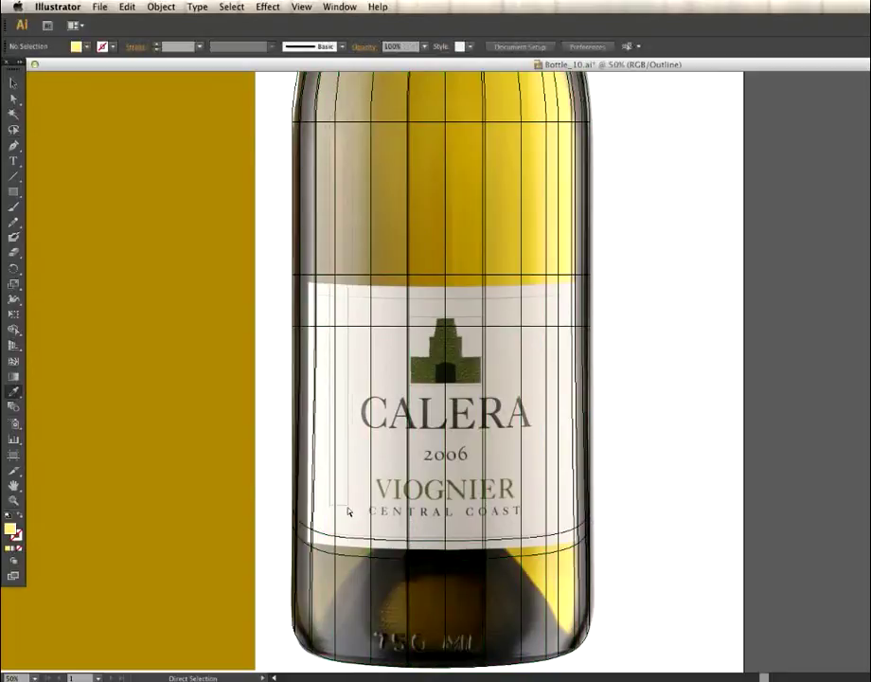
Step: Color the beige column near the body's left side and the pale yellow one on its right from the photo, and check the preview
left_click(341, 546)
key("i")
left_click(340, 117)
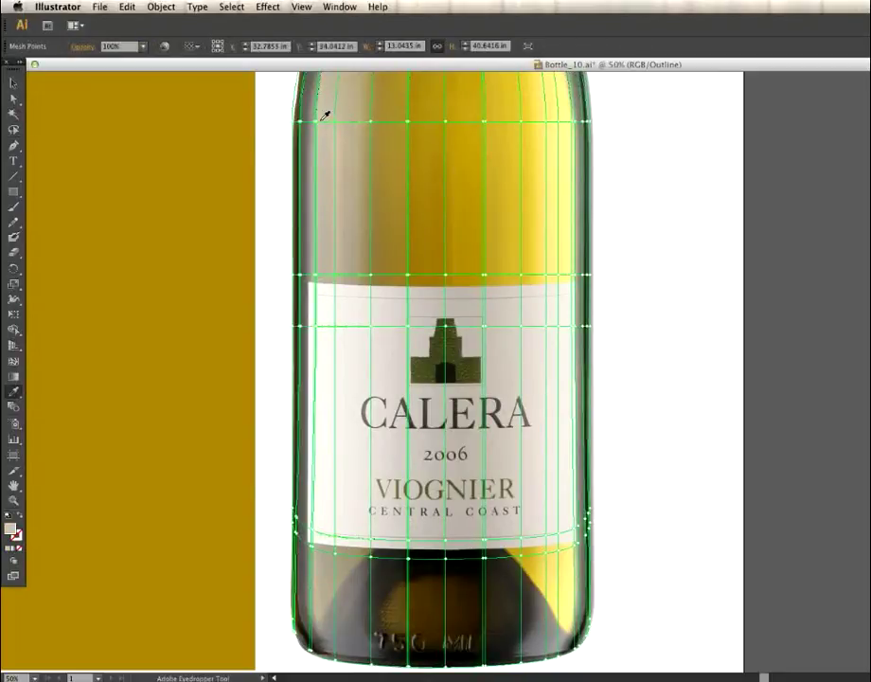
left_click(565, 118)
key("super+shift+a")
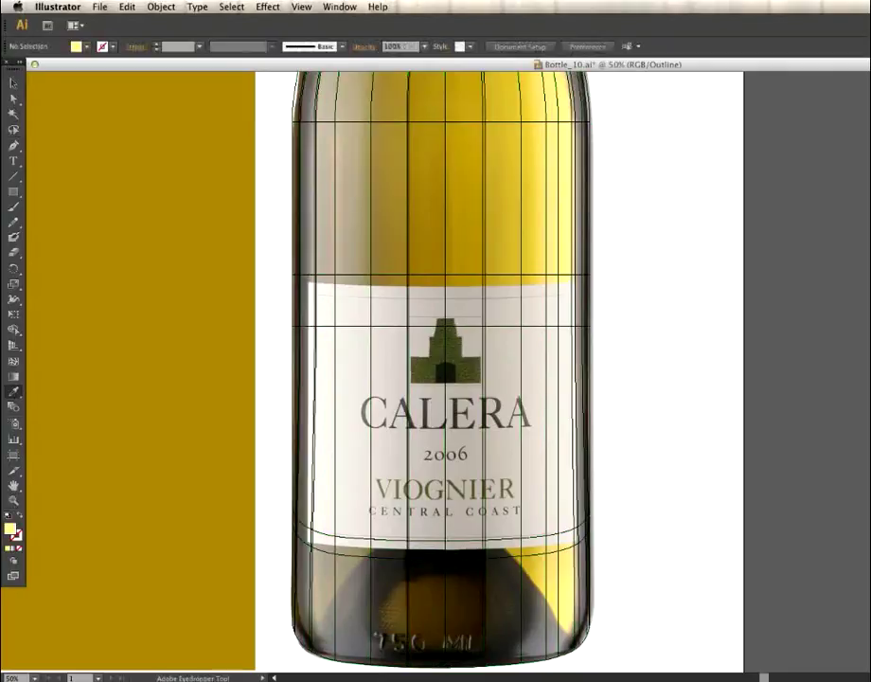
key("super+y")
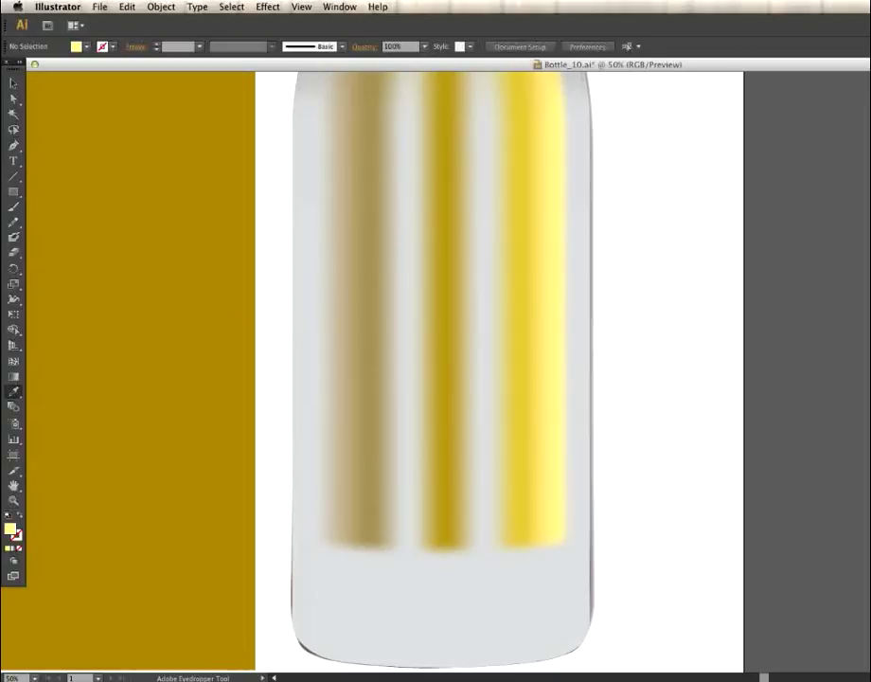
key("super+y")
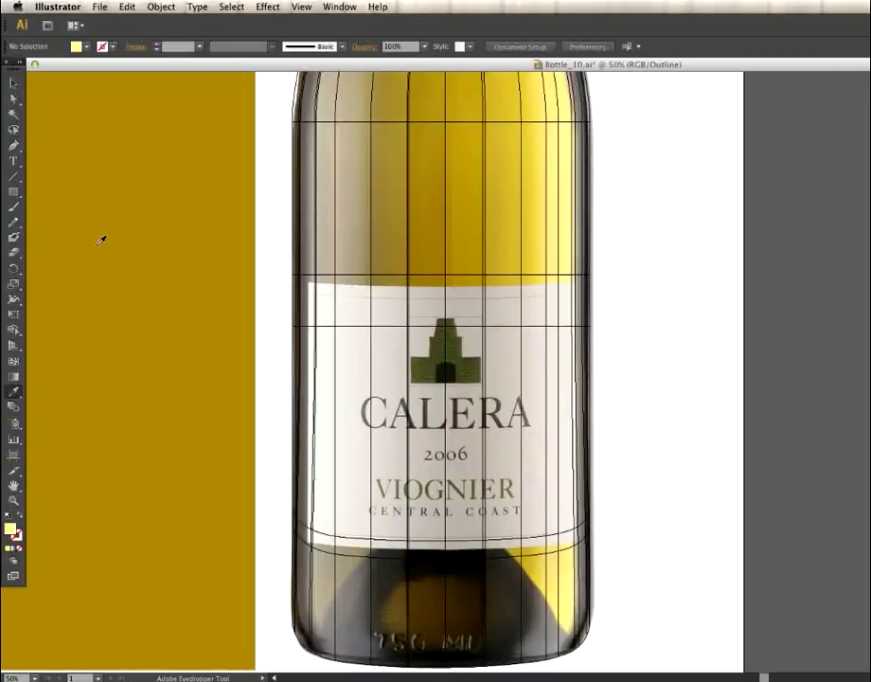
Step: Color the paired mesh lines just left of the bottle's centre with the gold at the photo's shoulder row
key("z")
left_click(305, 95)
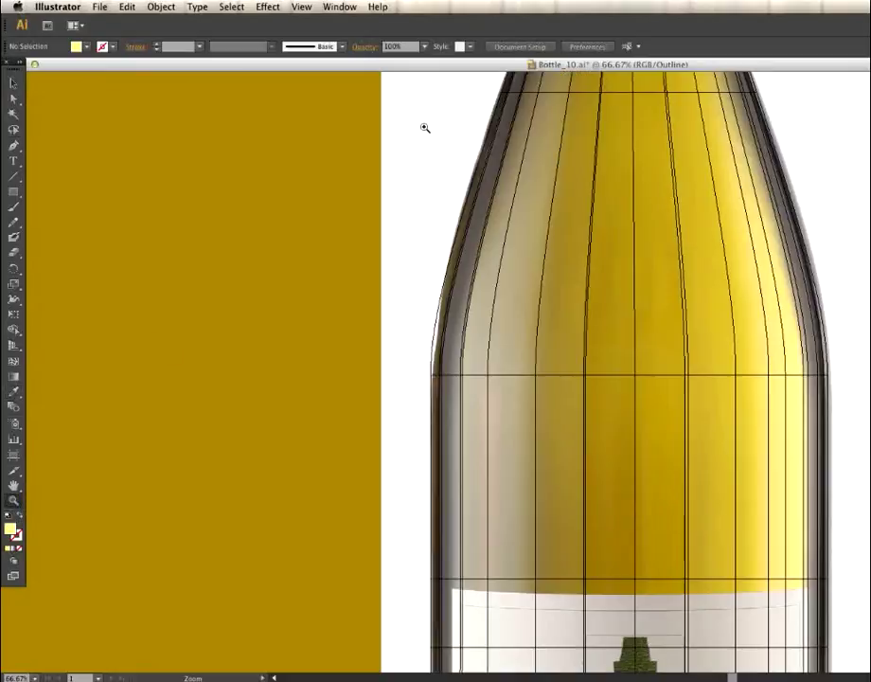
left_click(606, 464)
left_click(14, 99)
key("space")
left_click_drag(559, 539, 435, 188)
left_click_drag(456, 563, 442, 300)
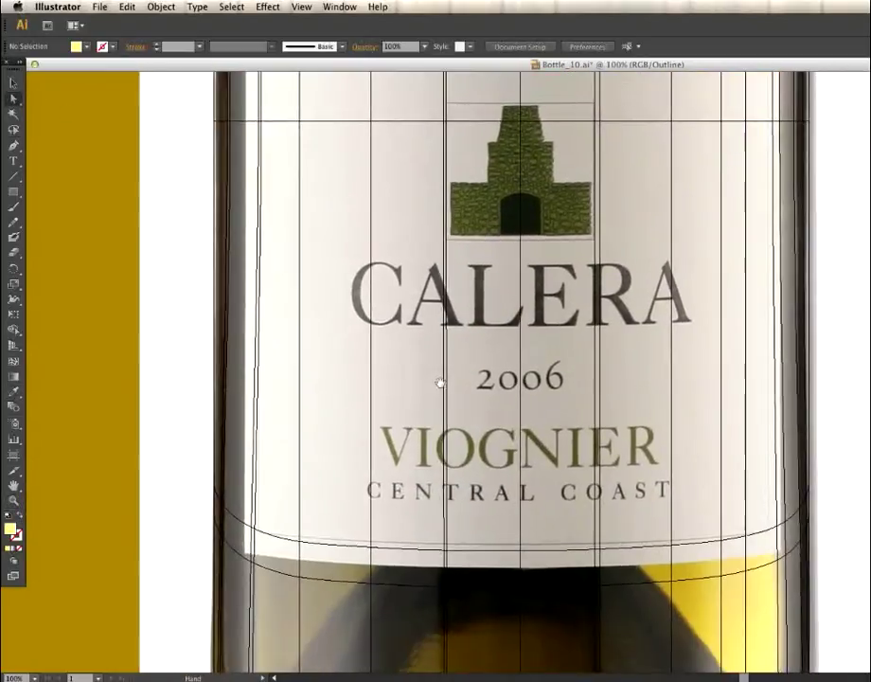
scroll(460, 296, "up", 5)
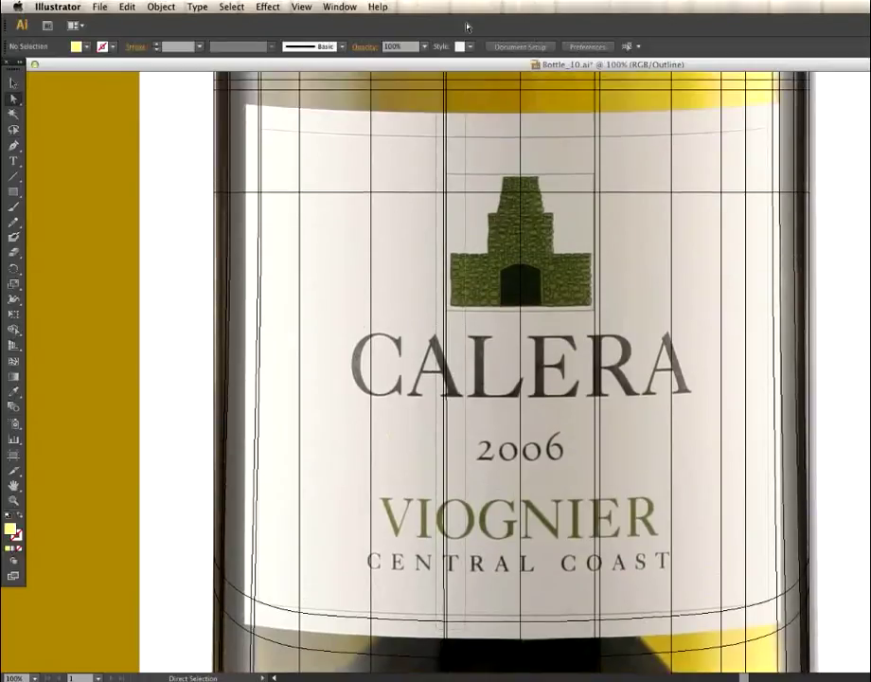
scroll(445, 197, "up", 5)
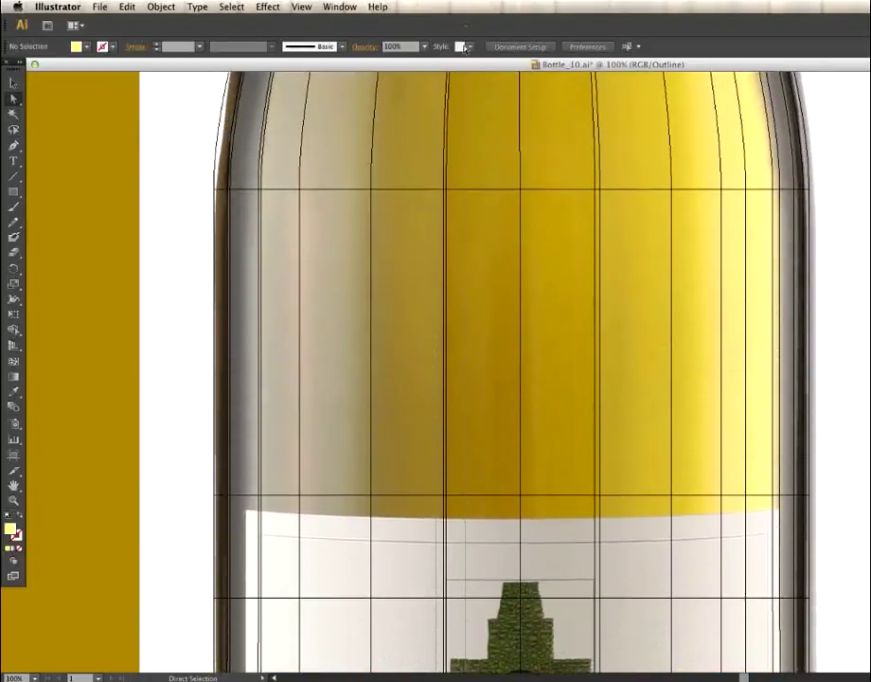
left_click(445, 197)
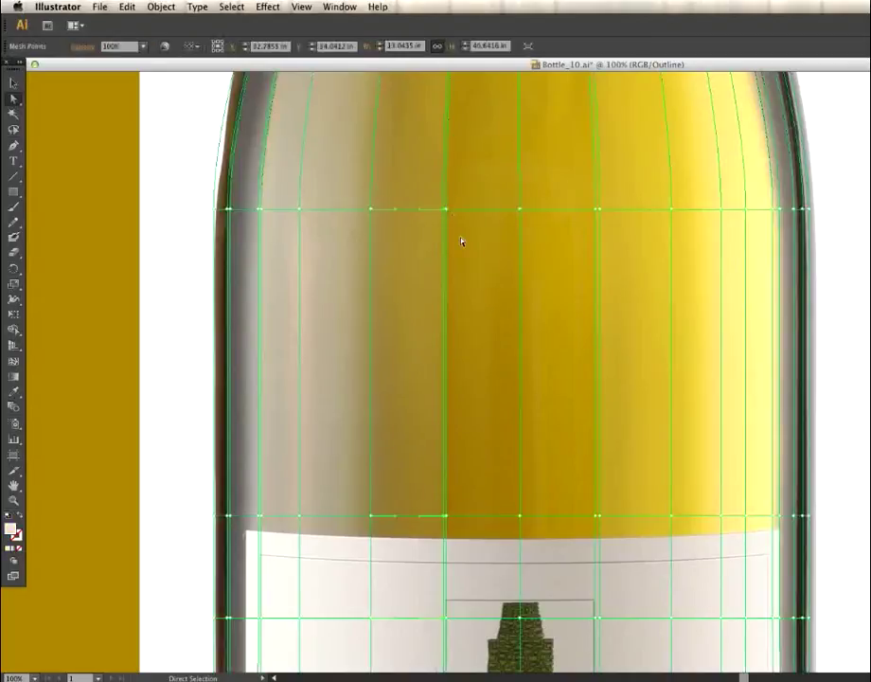
key("i")
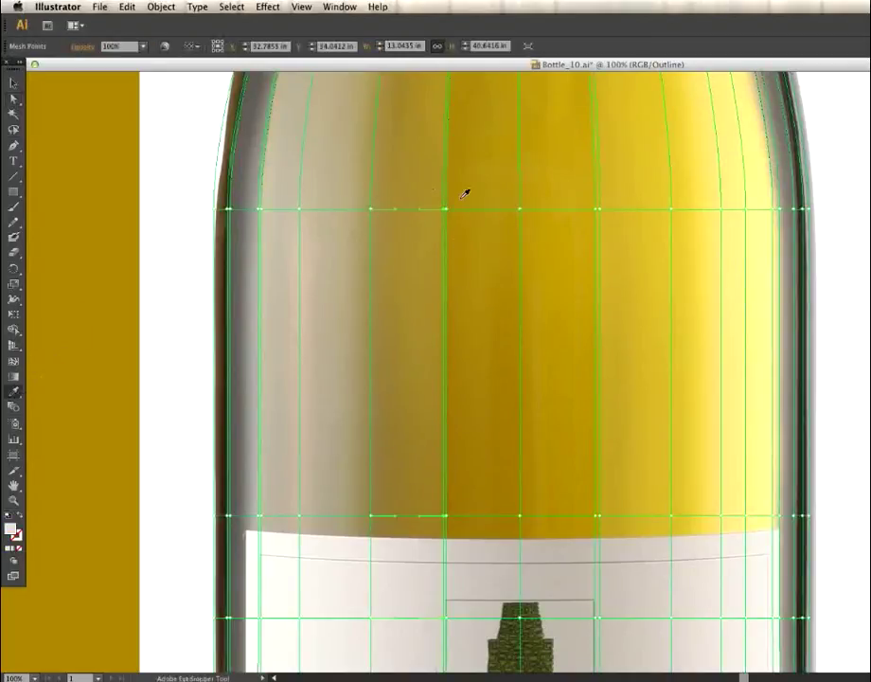
Step: Color the paired mesh lines beside the label's left edge with the light gray sampled from the photo's shoulder
scroll(347, 384, "down", 10)
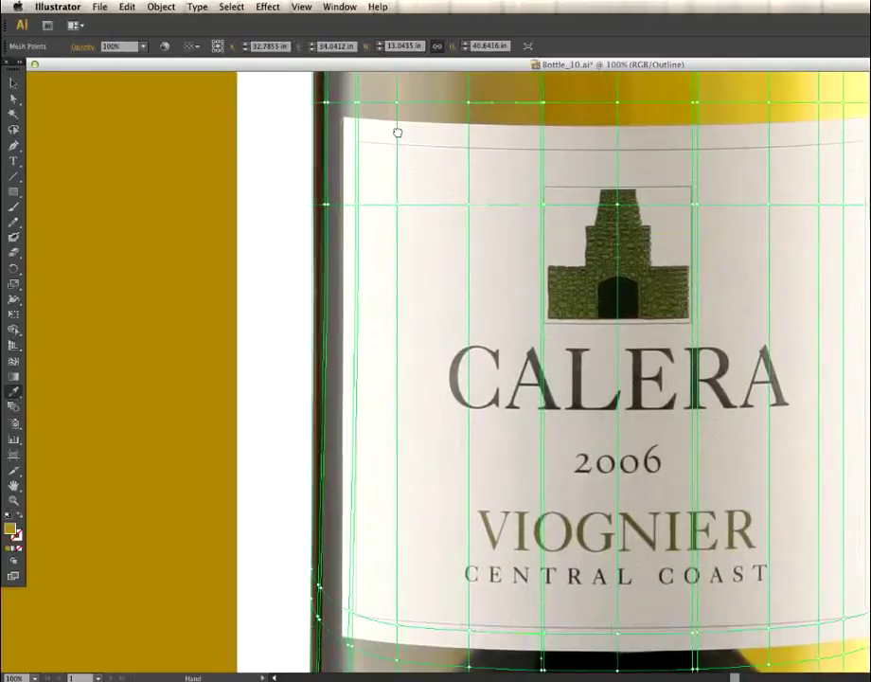
left_click_drag(397, 133, 402, 122)
left_click(14, 99)
scroll(367, 261, "up", 6)
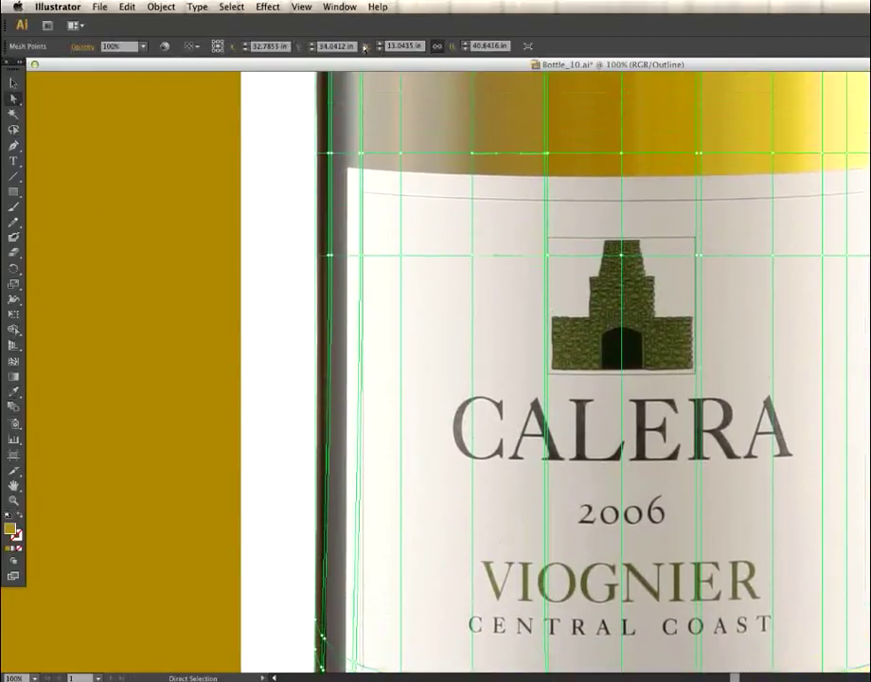
scroll(362, 140, "up", 2)
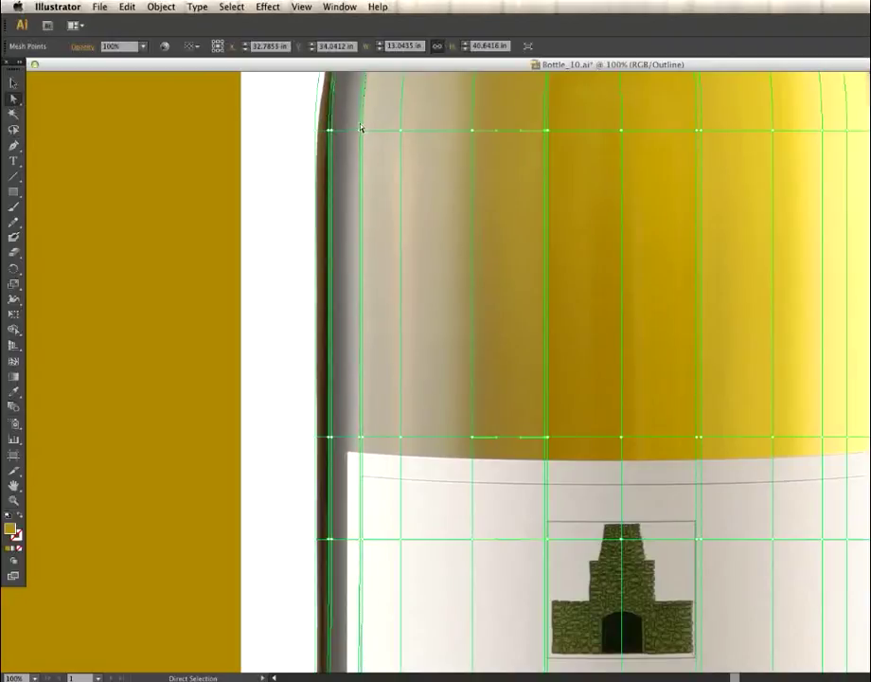
left_click(362, 127)
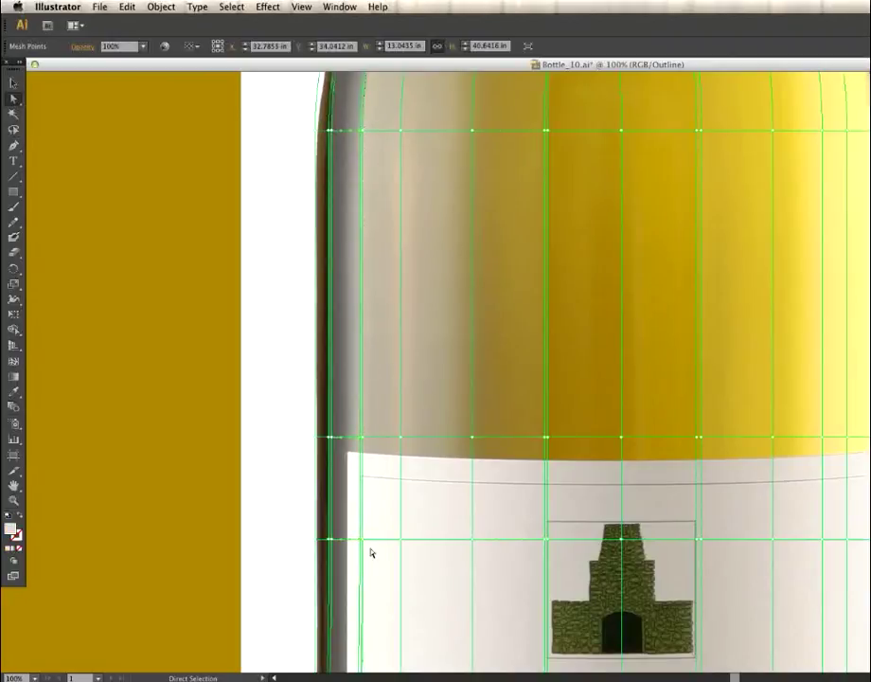
left_click(13, 391)
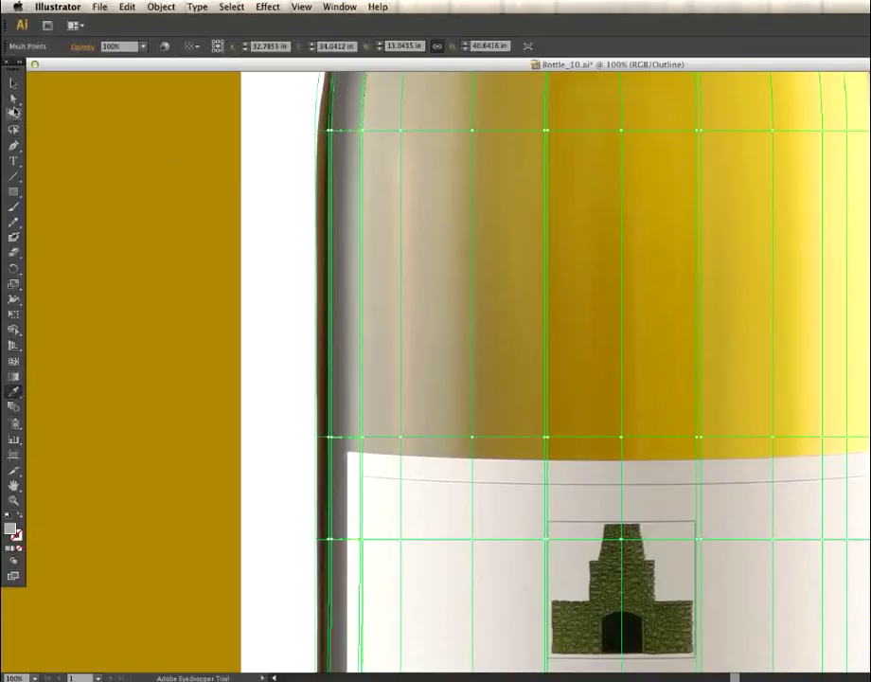
Step: Color the inner mesh line of the dark band along the bottle's left edge with the dark gray from the photo
key("a")
left_click_drag(373, 618, 417, 325)
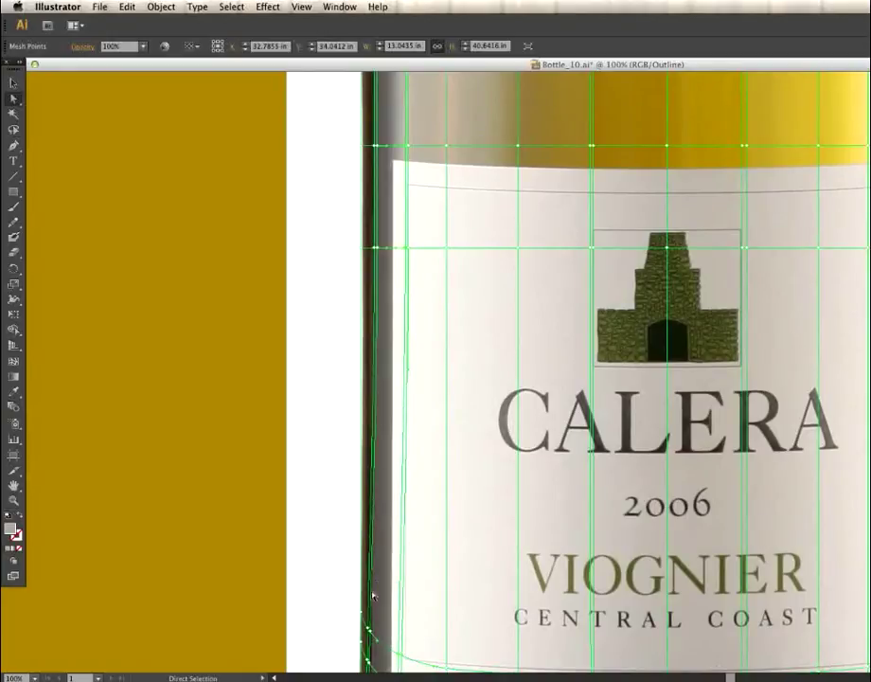
left_click_drag(393, 258, 360, 579)
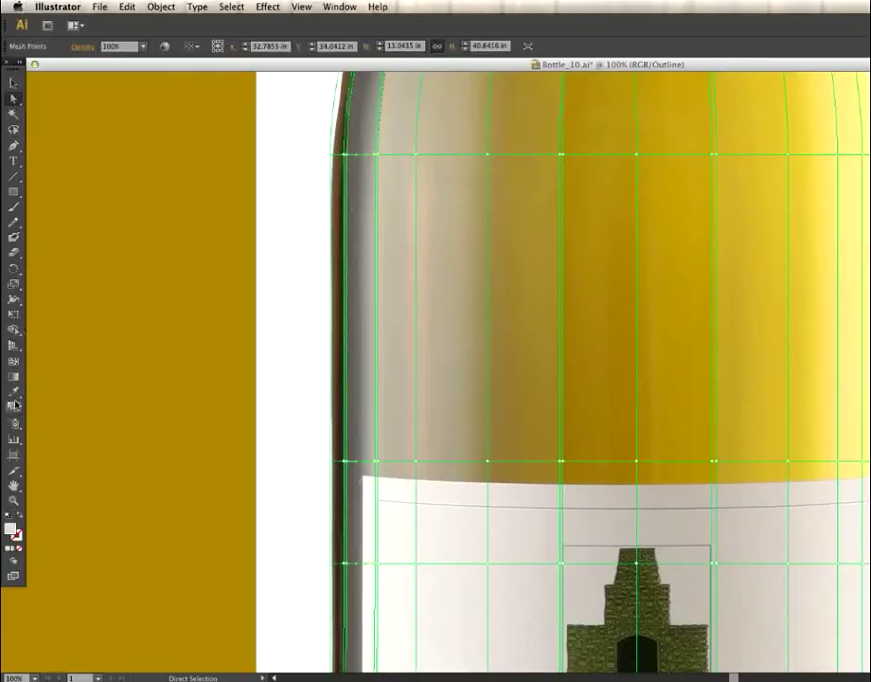
key("i")
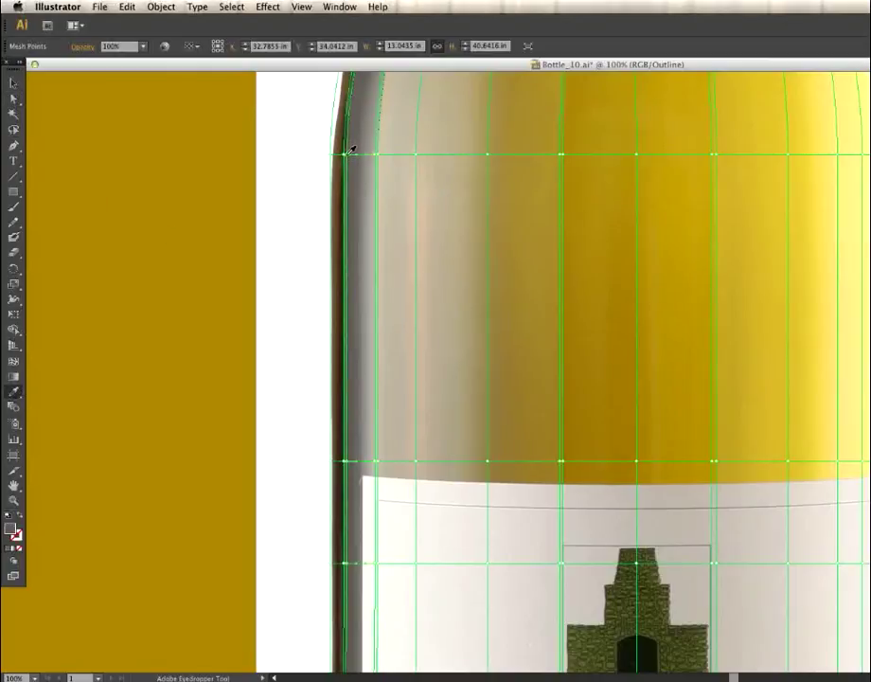
Step: Color the adjacent outer mesh line of the bottle's left dark band with the dark brown from the photo
key("a")
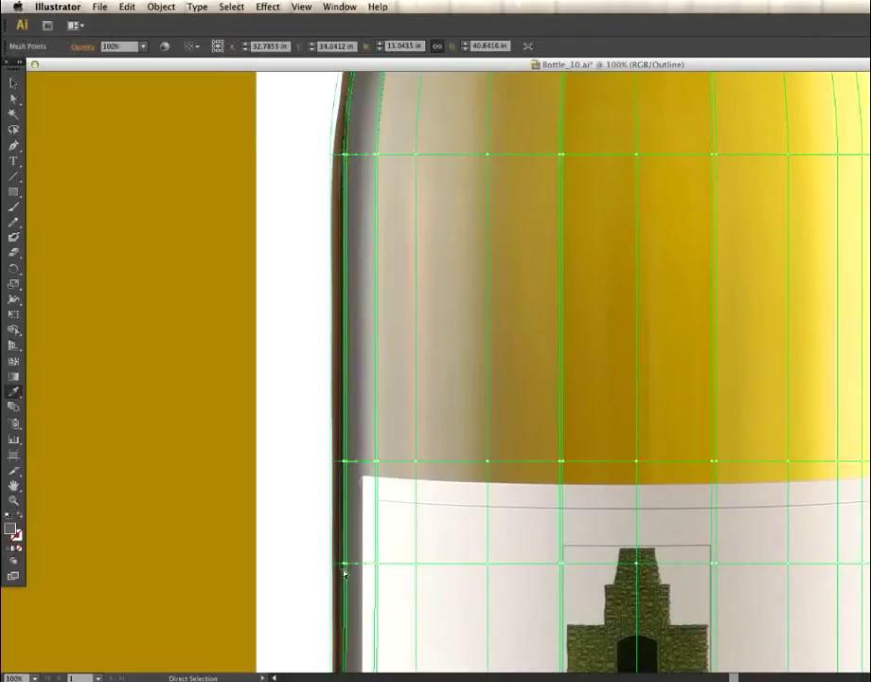
left_click(345, 565)
key("i")
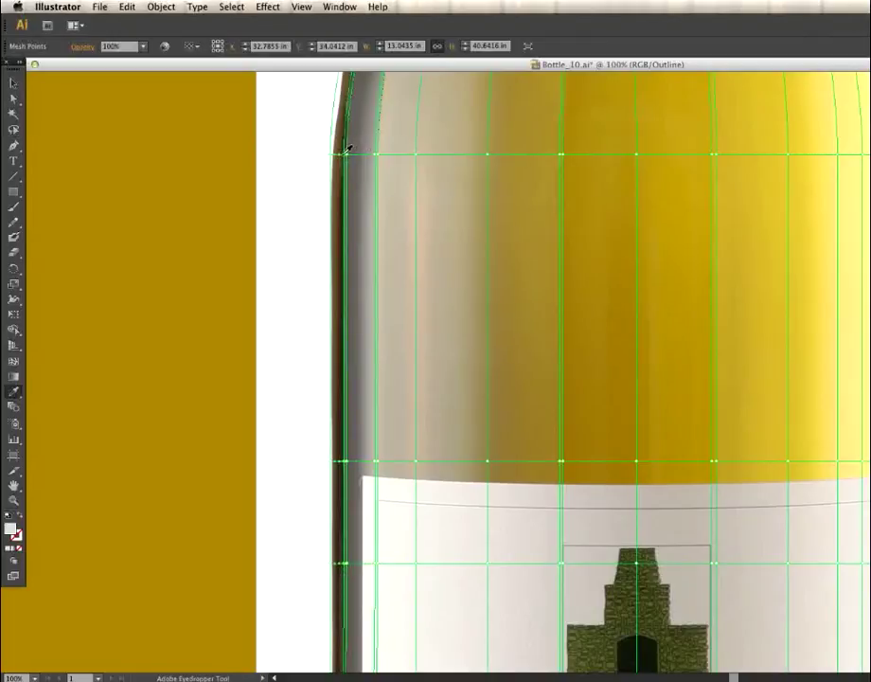
left_click(616, 122)
key("ctrl")
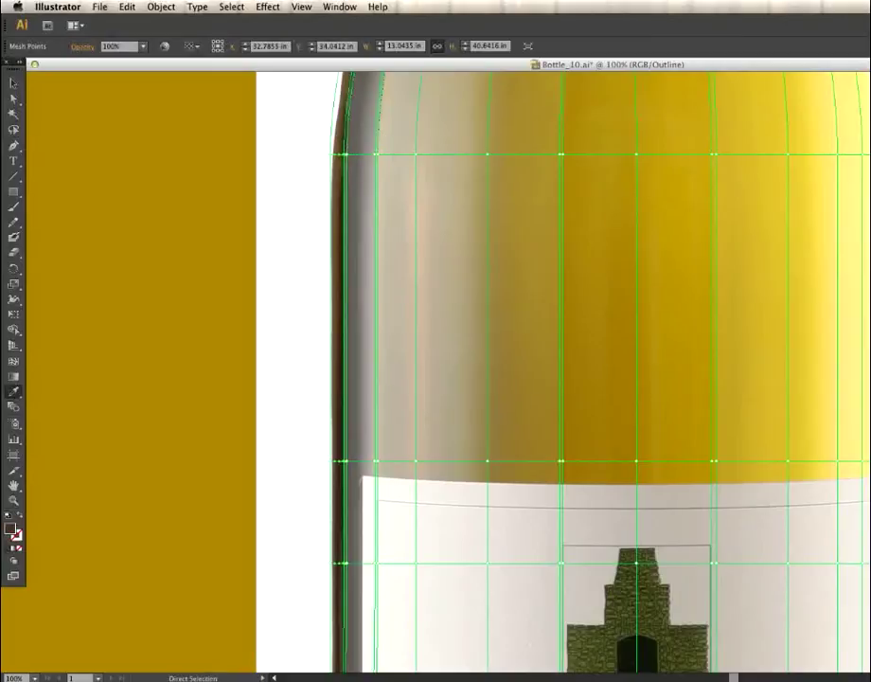
scroll(606, 379, "down", 5)
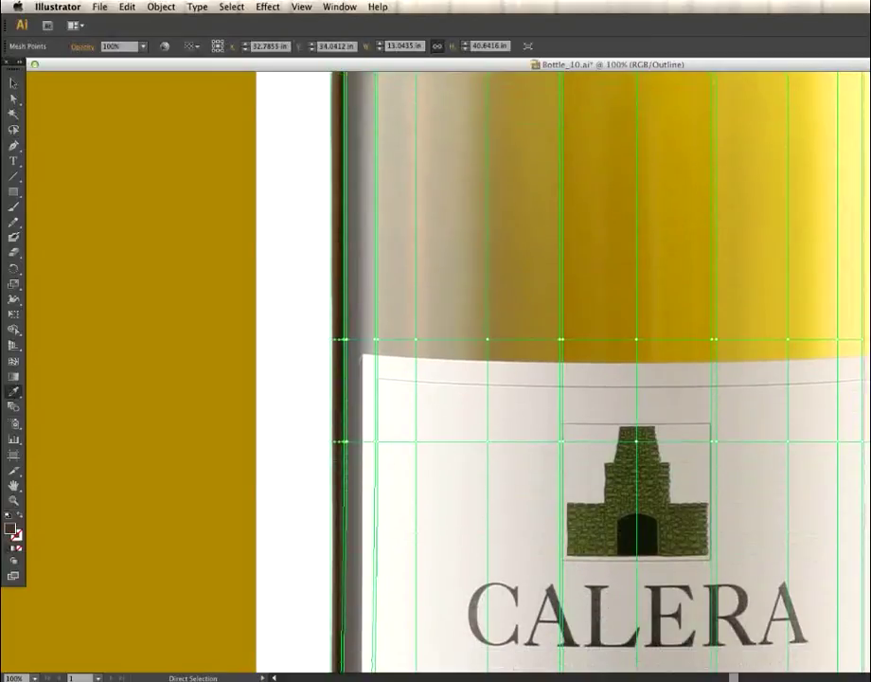
scroll(846, 653, "down", 4)
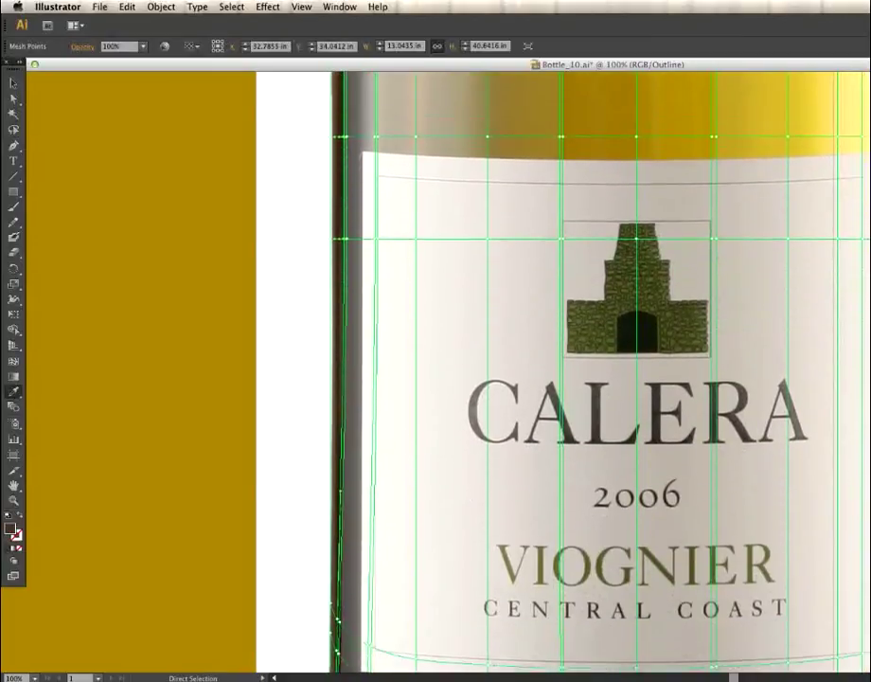
Step: Color the mesh line in the pale highlight near the bottle's right edge with the light yellow from the photo's shoulder row
key("space")
left_click_drag(836, 590, 292, 534)
scroll(426, 435, "up", 15)
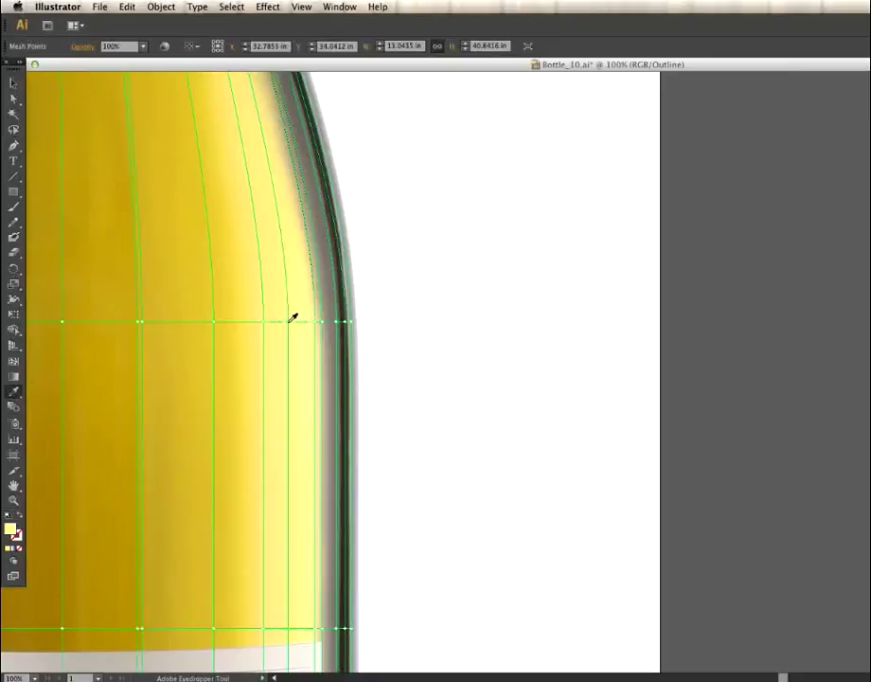
key("a")
scroll(336, 342, "down", 10)
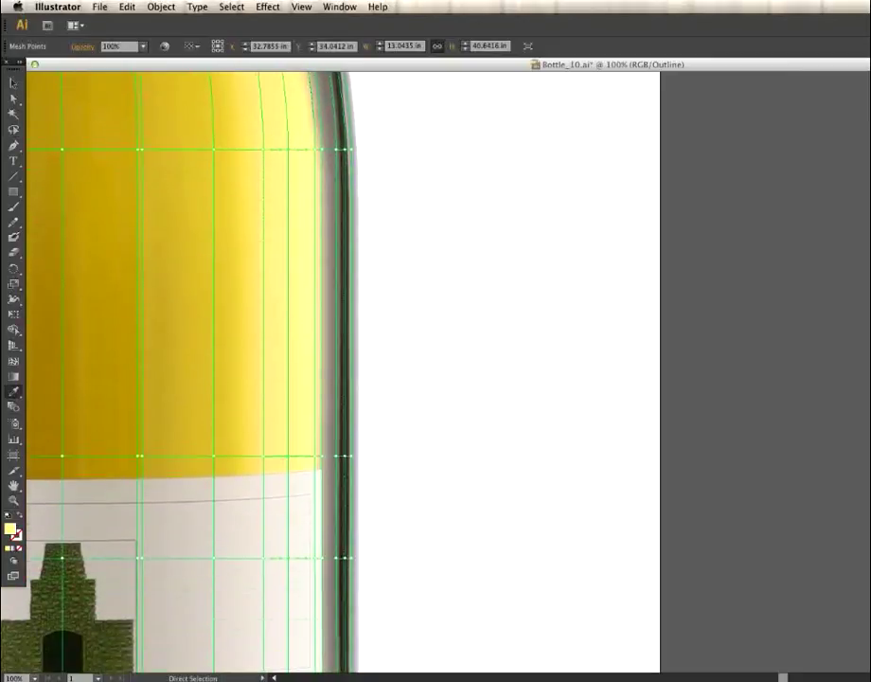
Step: Color the mesh line where the yellow highlight meets the right gray band with the color sampled from the photo's shoulder row
left_click(341, 453, "super")
left_click_drag(402, 242, 435, 316)
left_click(371, 102)
left_click_drag(364, 93, 349, 528)
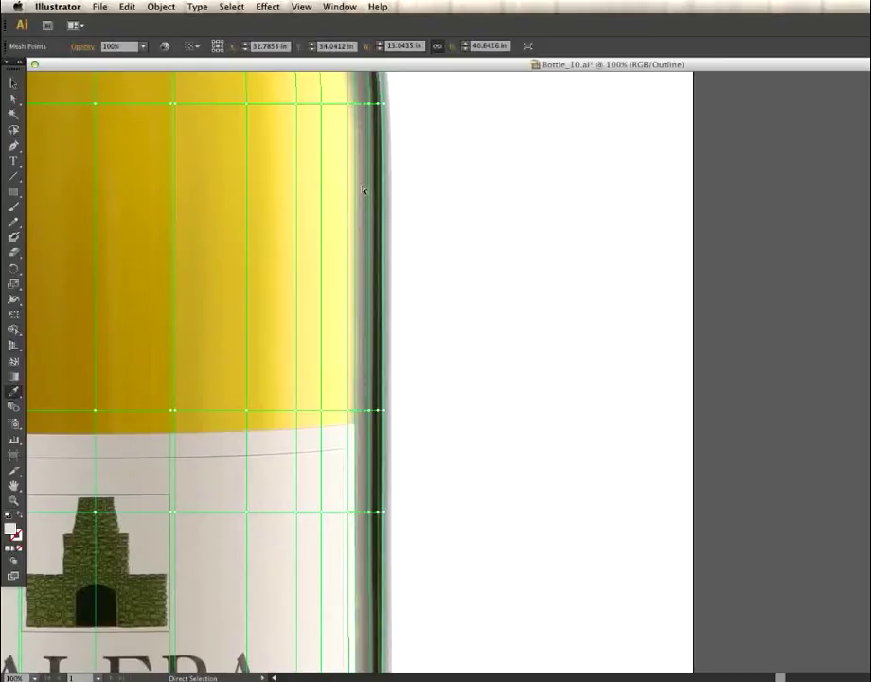
left_click(359, 101)
left_click_drag(344, 98, 353, 539)
Step: Color the outer mesh lines of the band along the bottle's right edge with the dark and gray tones from the photo's shoulder
left_click(356, 509)
left_click(352, 93)
left_click(380, 103)
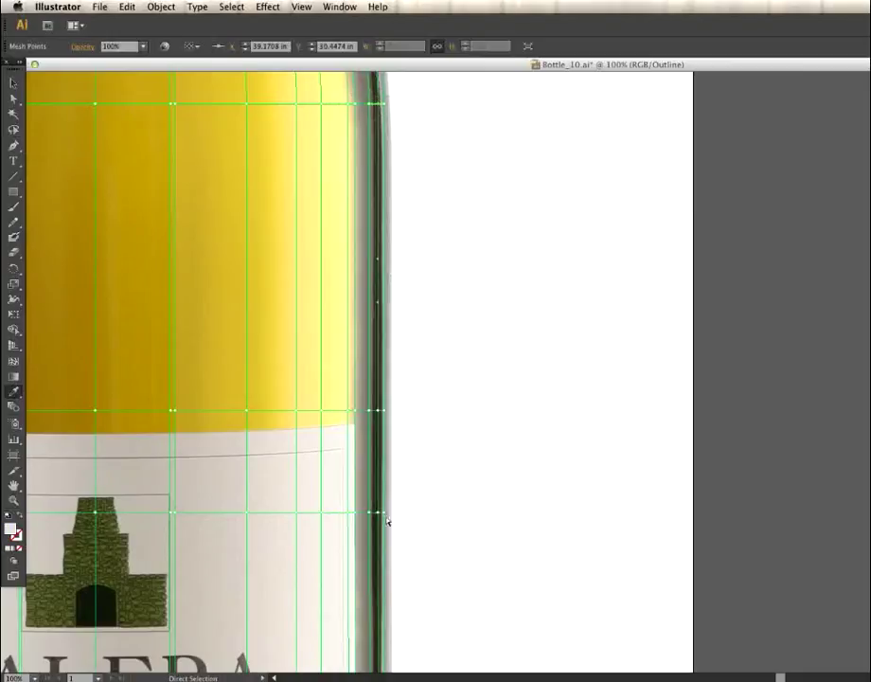
key("i")
left_click(384, 97)
left_click(410, 113)
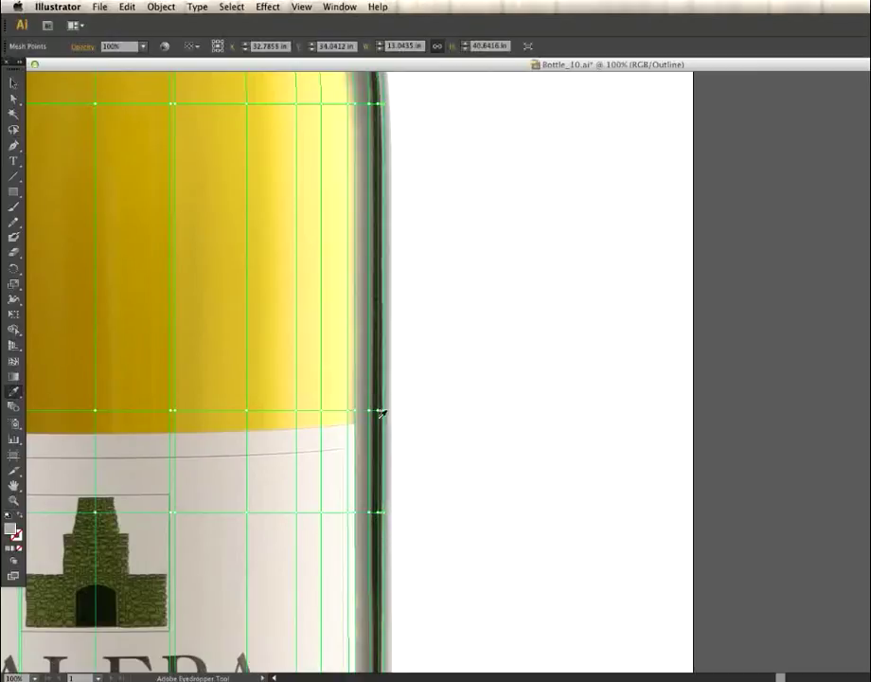
Step: Preview the whole bottle's mesh coloring and look for columns that still need color
key("super+shift+a")
left_click_drag(324, 486, 460, 524)
left_click(14, 500)
left_click(242, 426, "alt")
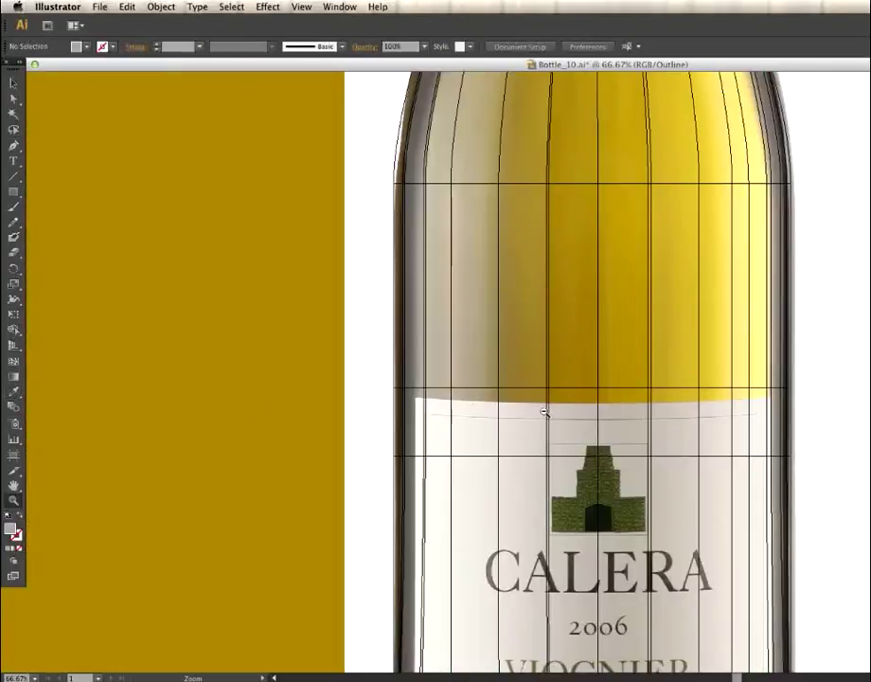
left_click(568, 409, "alt")
left_click(701, 421, "alt")
left_click_drag(713, 418, 344, 661)
key("ctrl+y")
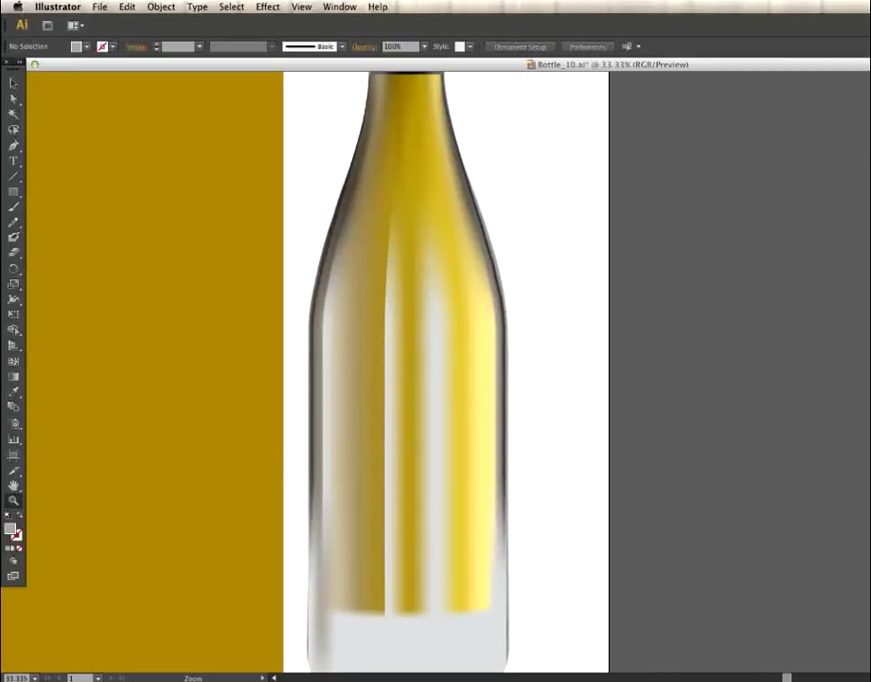
key("ctrl+y")
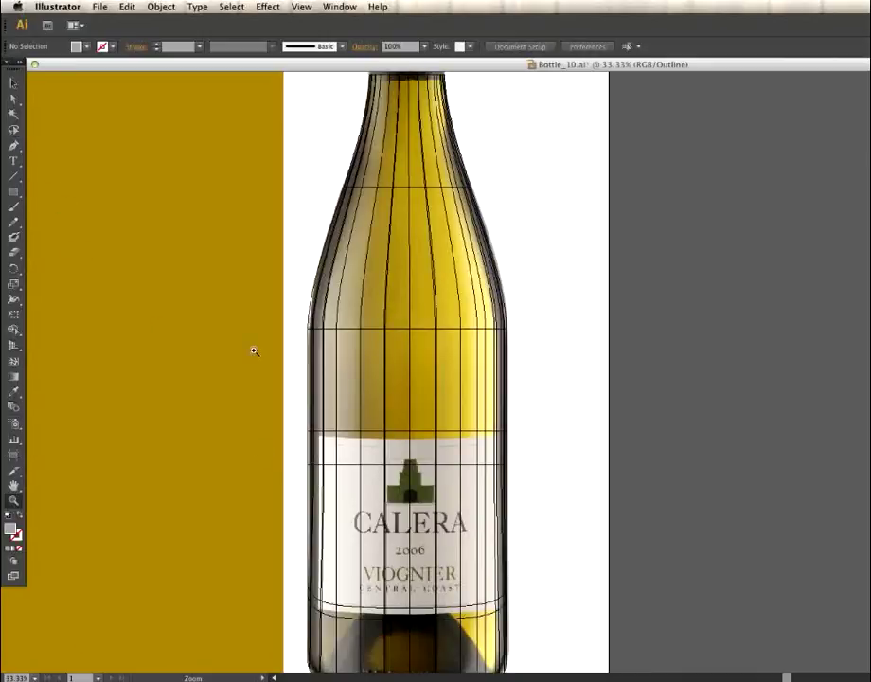
Step: Color the lower points of the paired mesh lines just left of the bottle's centre with the gold from the photo's shoulder row
left_click(408, 359)
left_click_drag(470, 493, 244, 336)
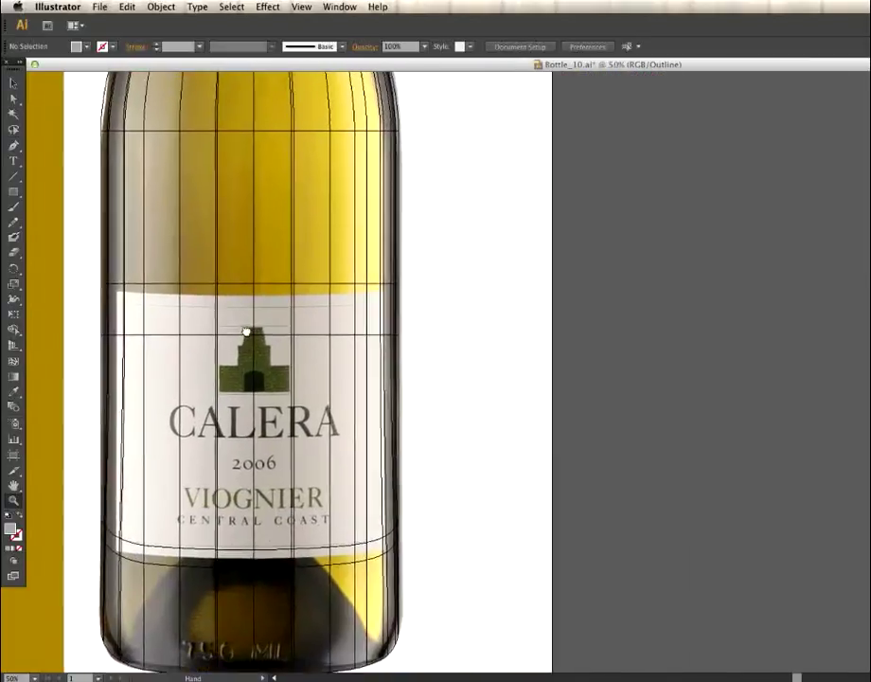
key("ctrl+equal")
left_click_drag(578, 325, 229, 308)
left_click(14, 99)
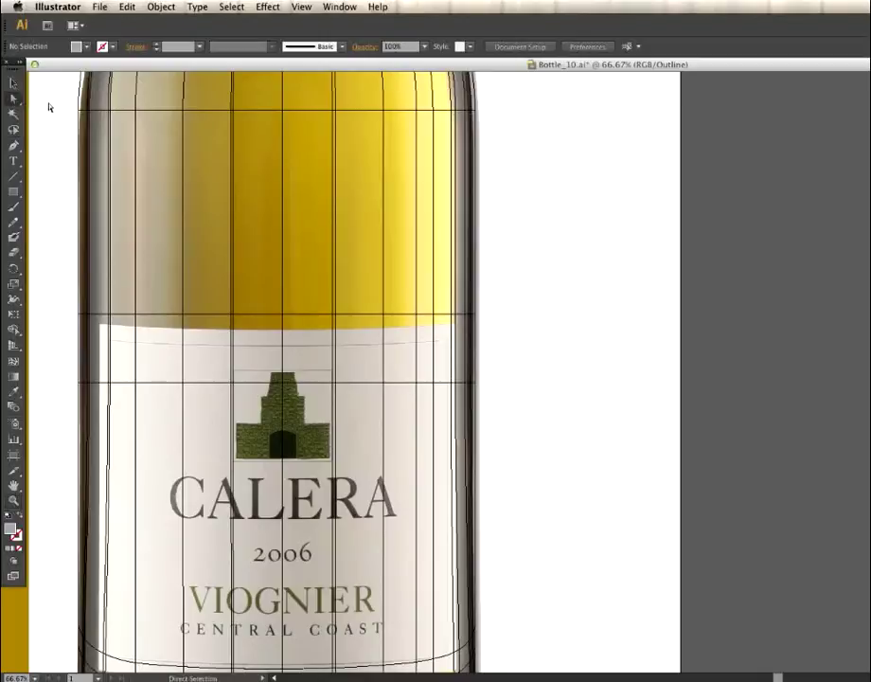
left_click(232, 114)
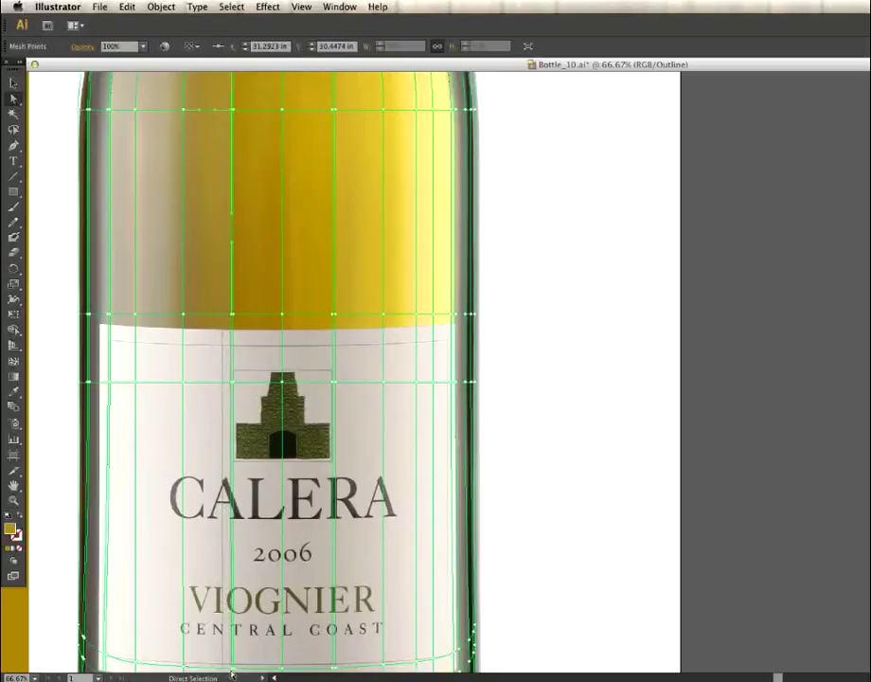
left_click(216, 617)
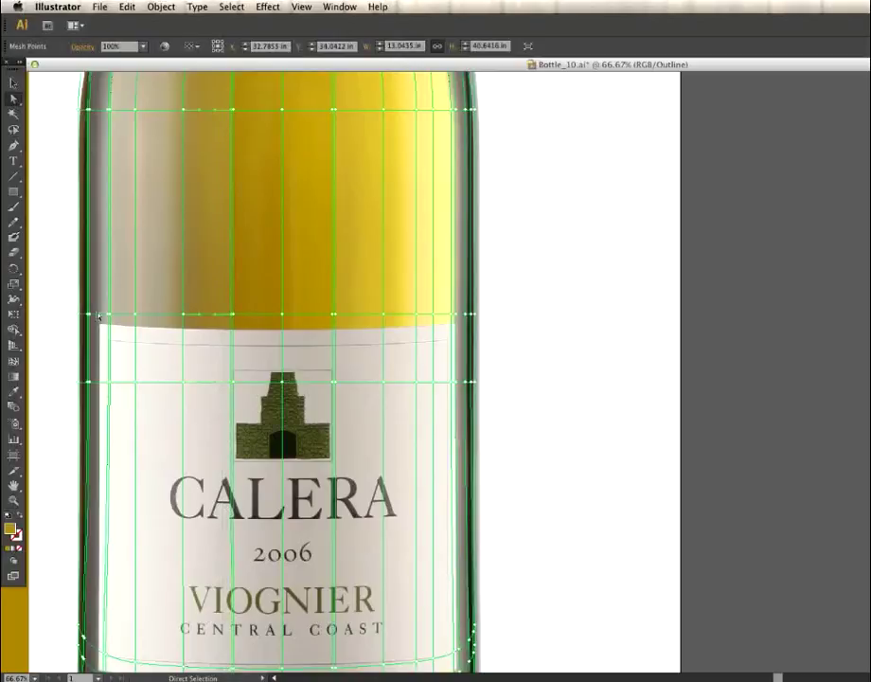
left_click(234, 670)
key("i")
left_click(234, 108)
key("a")
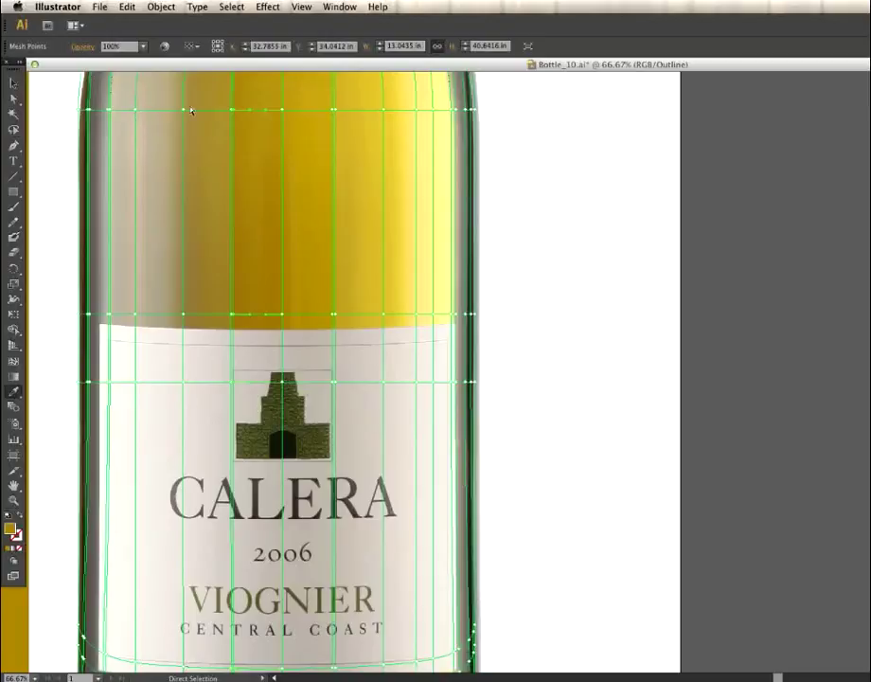
key("i")
key("super+y")
key("super+y")
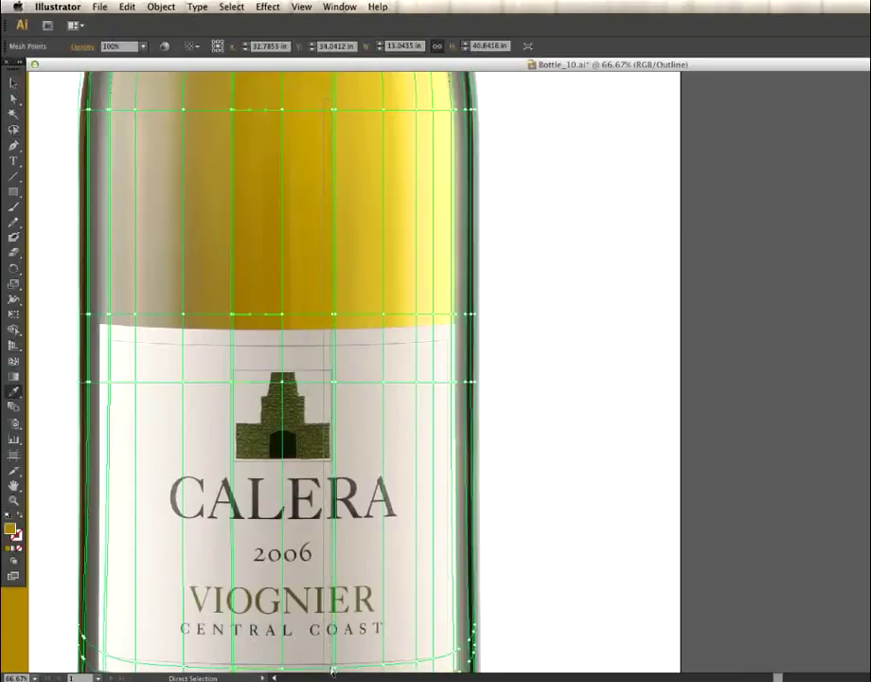
key("super+shift+a")
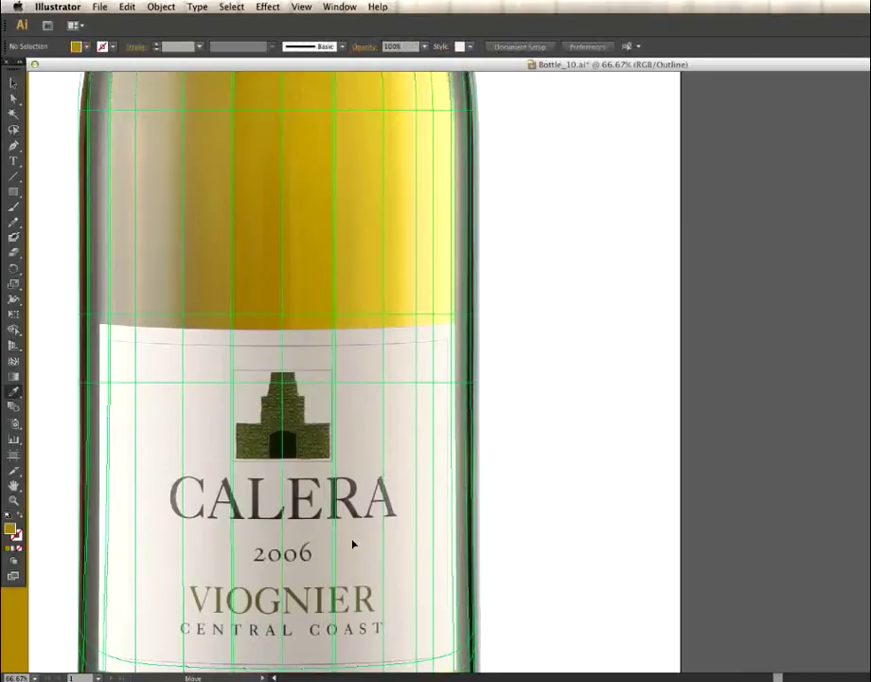
key("super+a")
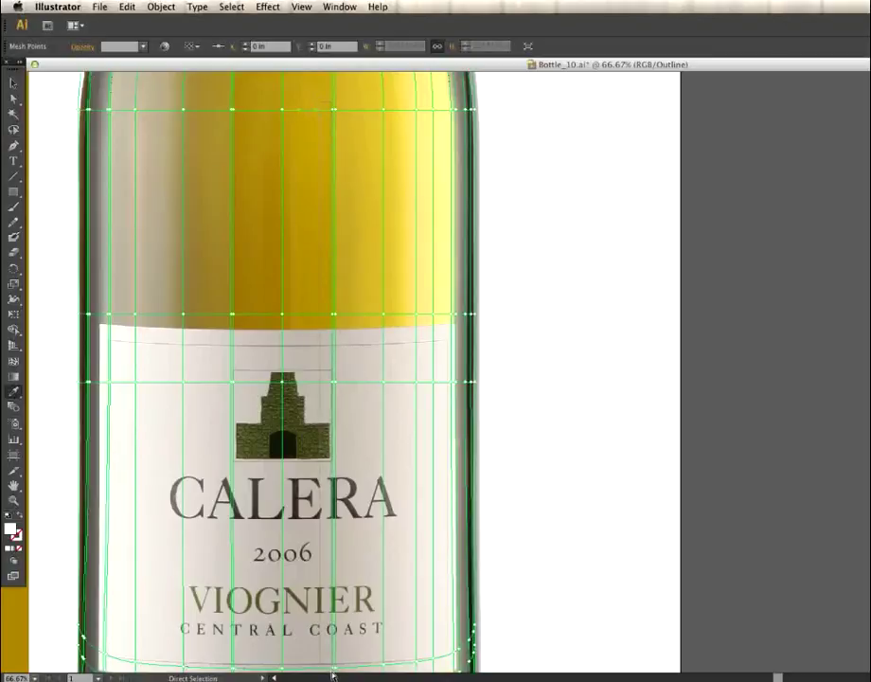
scroll(284, 379, "down", 2)
key("super+shift+a")
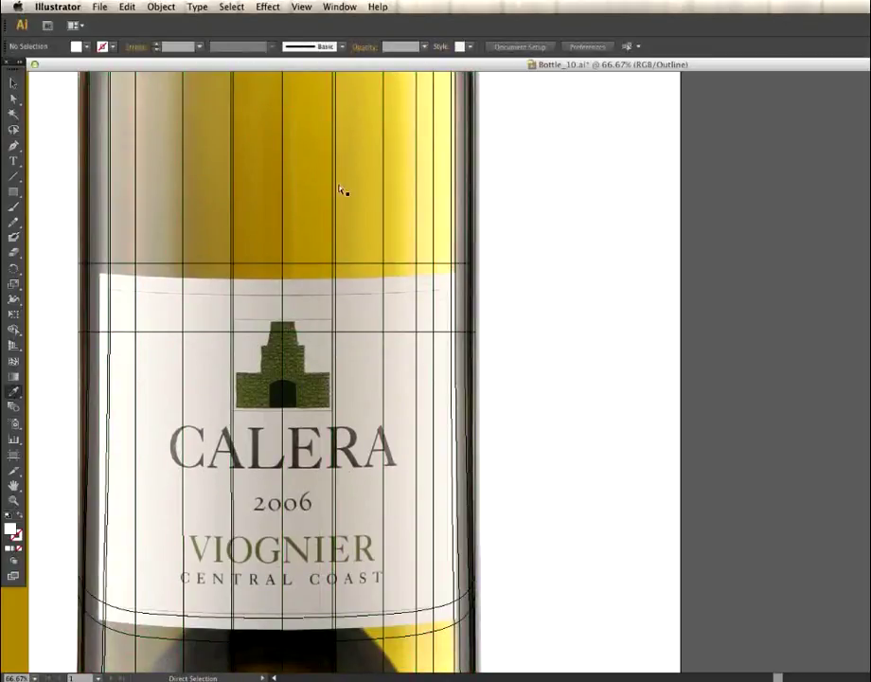
Step: Color the paired mesh lines just right of the bottle's centre with the golden yellow from the photo's shoulder row
left_click_drag(360, 251, 358, 285)
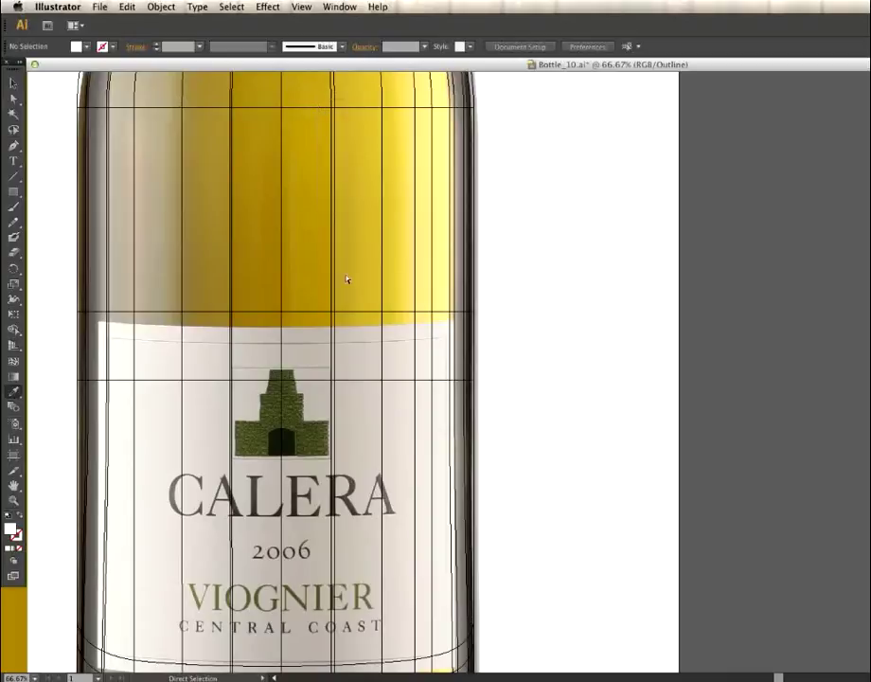
left_click(312, 661, "super")
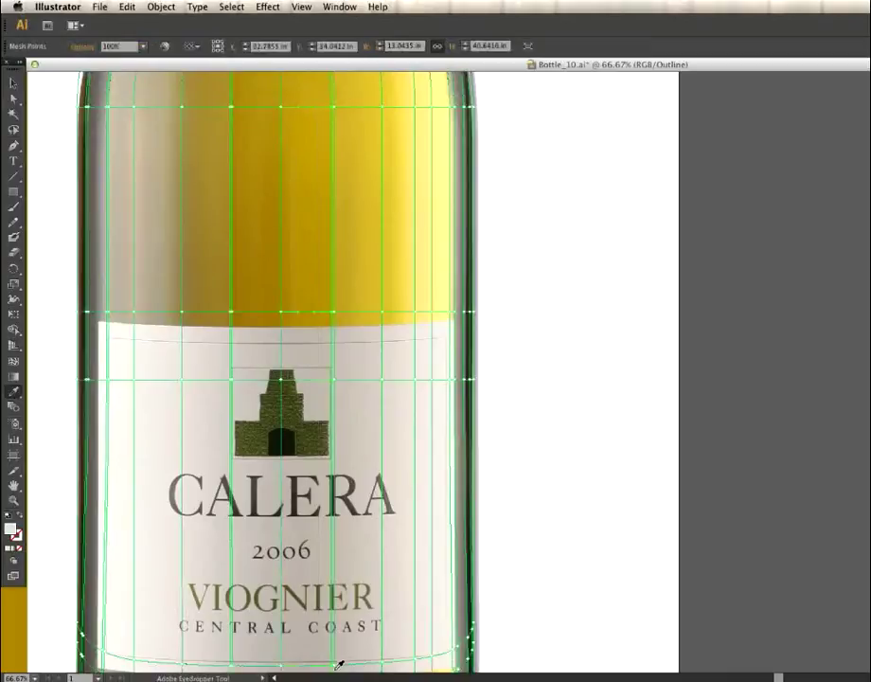
left_click(333, 101)
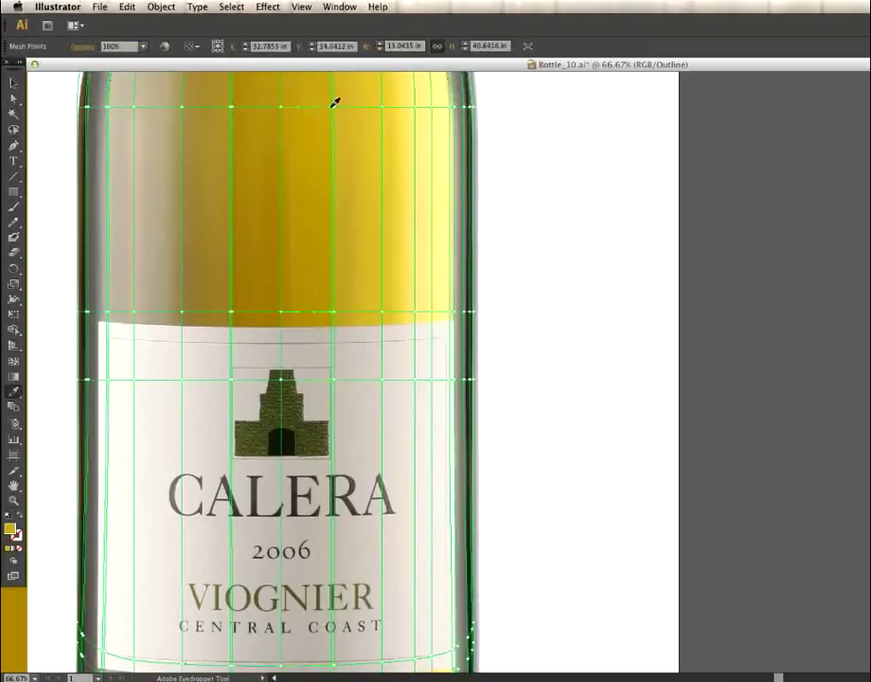
left_click(345, 662)
left_click(343, 108)
left_click(558, 216, "super")
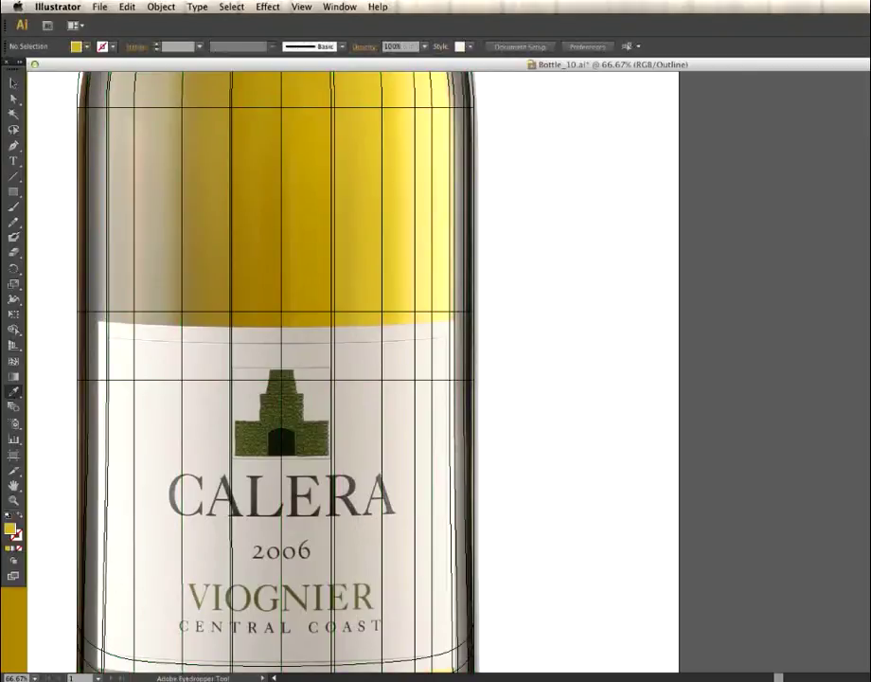
Step: Check the lower body in preview and color the mesh points at the label's lower-left edge with the gray from the photo
key("super+y")
left_click_drag(396, 294, 334, 257)
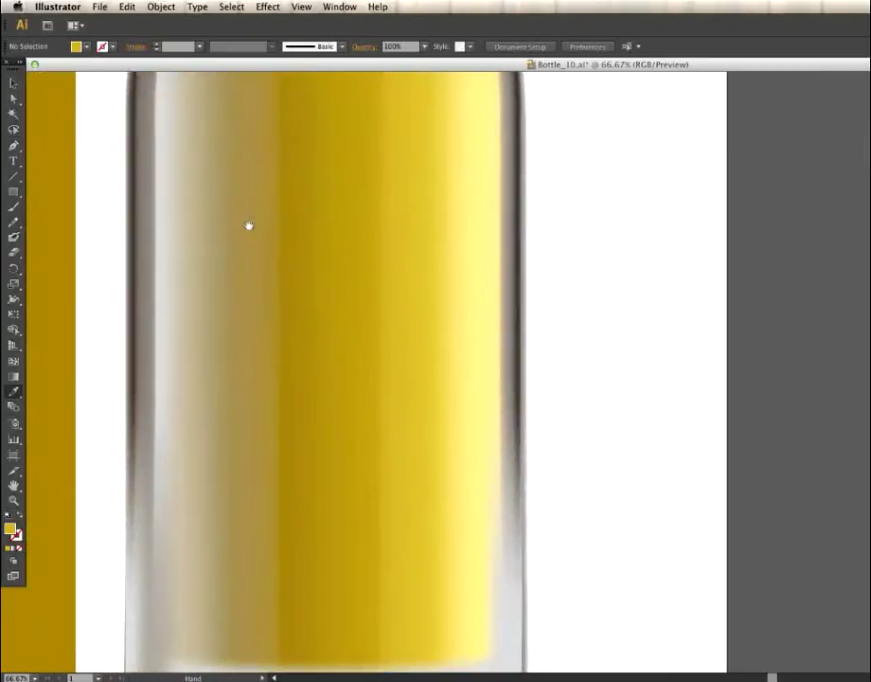
left_click_drag(190, 404, 336, 301)
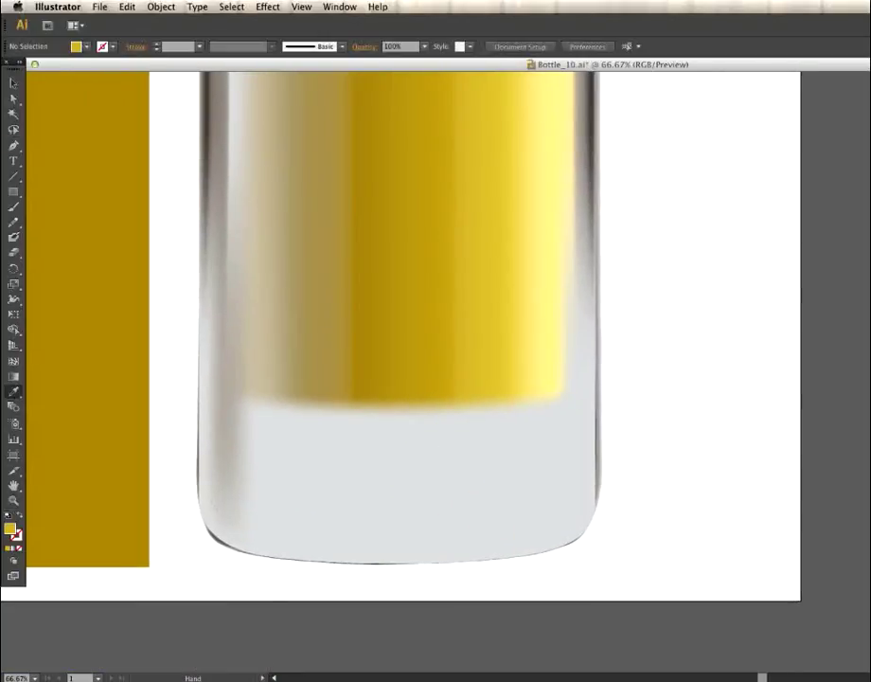
key("super+y")
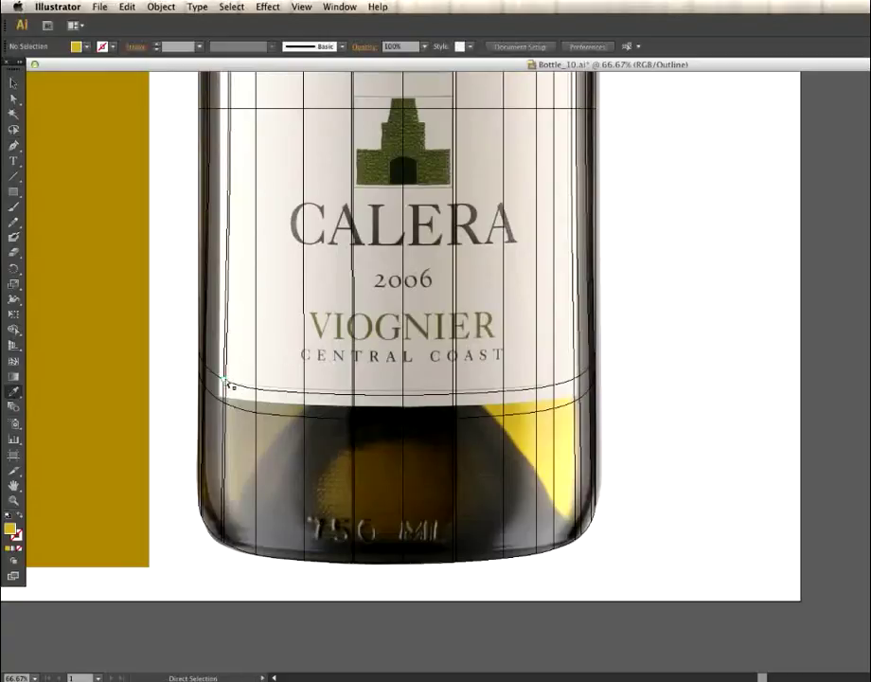
left_click(228, 387, "ctrl")
key("a")
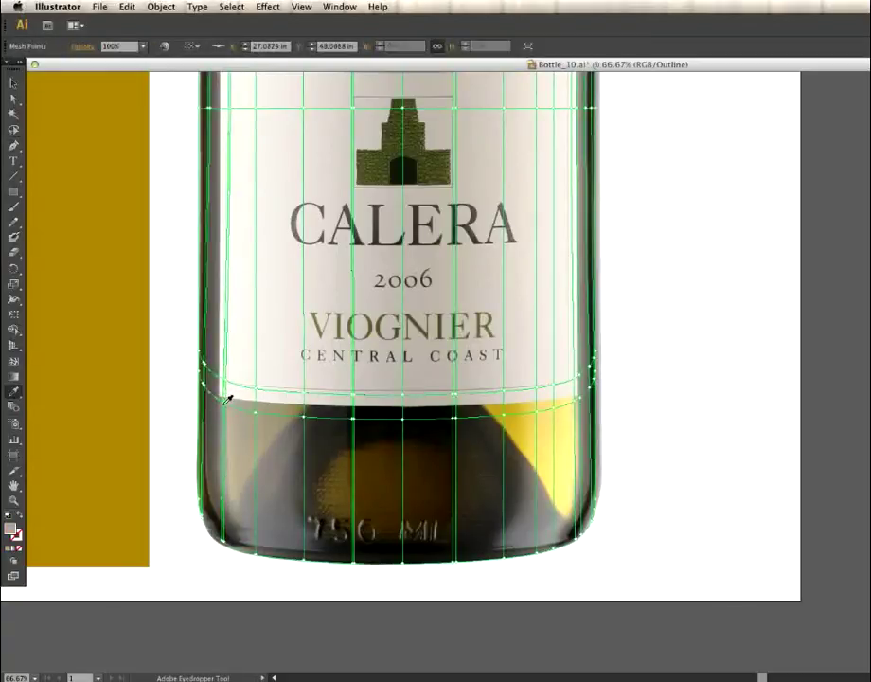
left_click(230, 387)
left_click(227, 385, "ctrl")
left_click(227, 398)
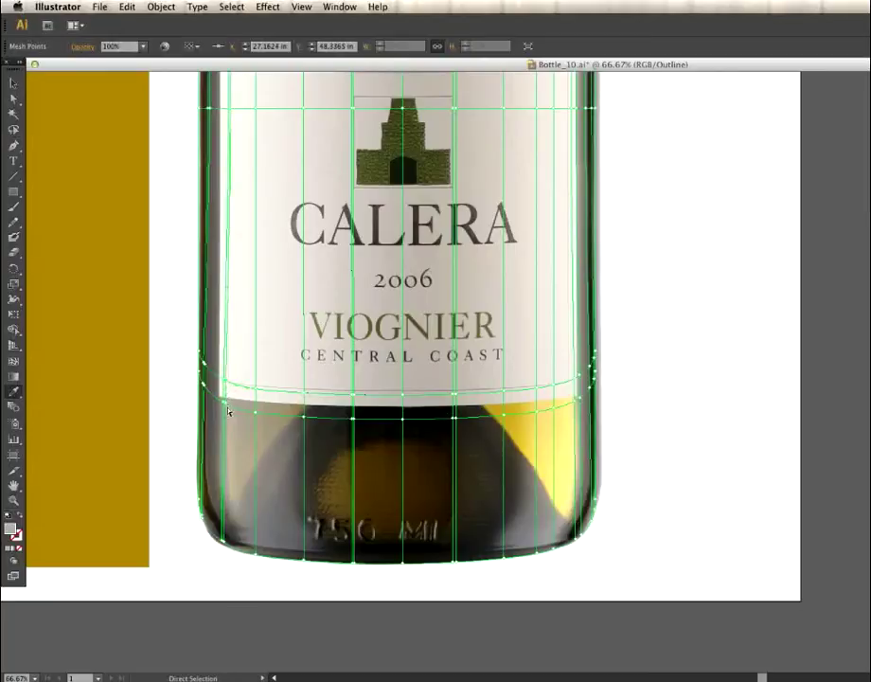
Step: Color the left mesh points on the row just below the label with the gray-tan and brown tones from the photo
left_click(227, 404, "super")
left_click(224, 405)
left_click(256, 413, "super")
left_click(255, 413)
left_click(304, 418, "super")
left_click(301, 407)
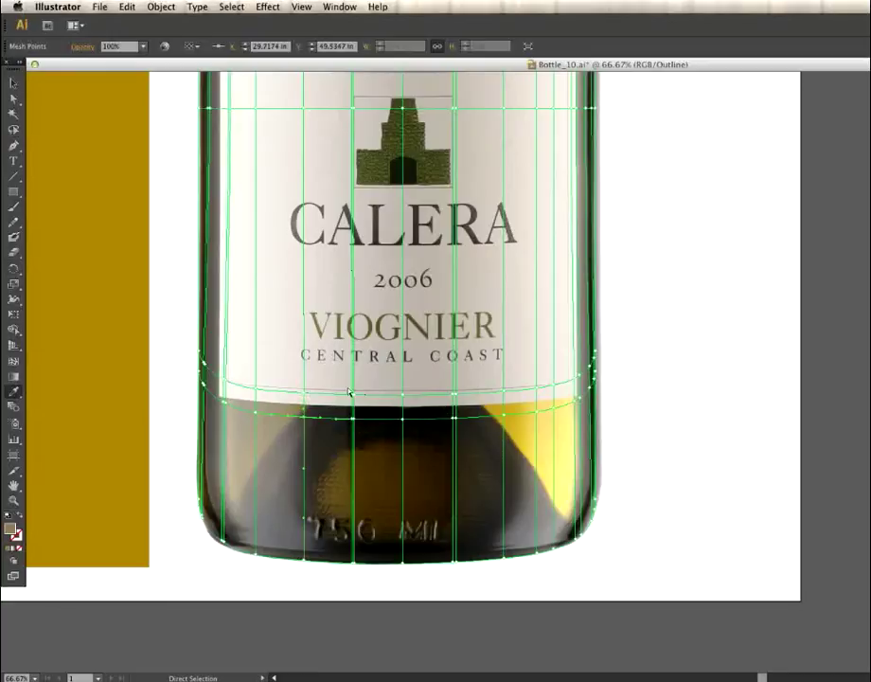
Step: Color the paired mesh points left of centre below the label with the dark gold sampled from the photo above the label
key("i")
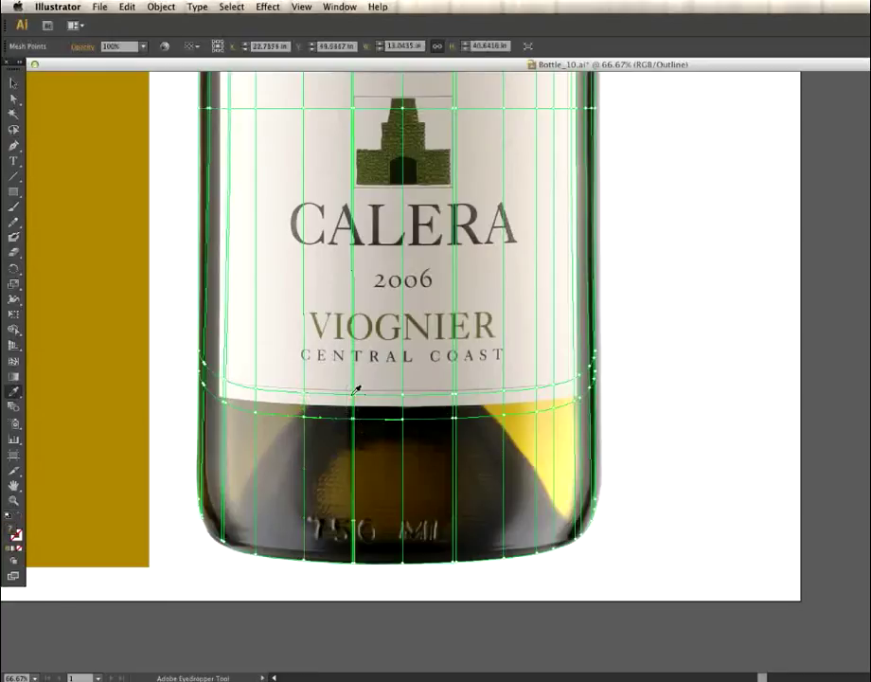
left_click(356, 389)
scroll(377, 352, "up", 5)
left_click(340, 268)
scroll(399, 284, "down", 6)
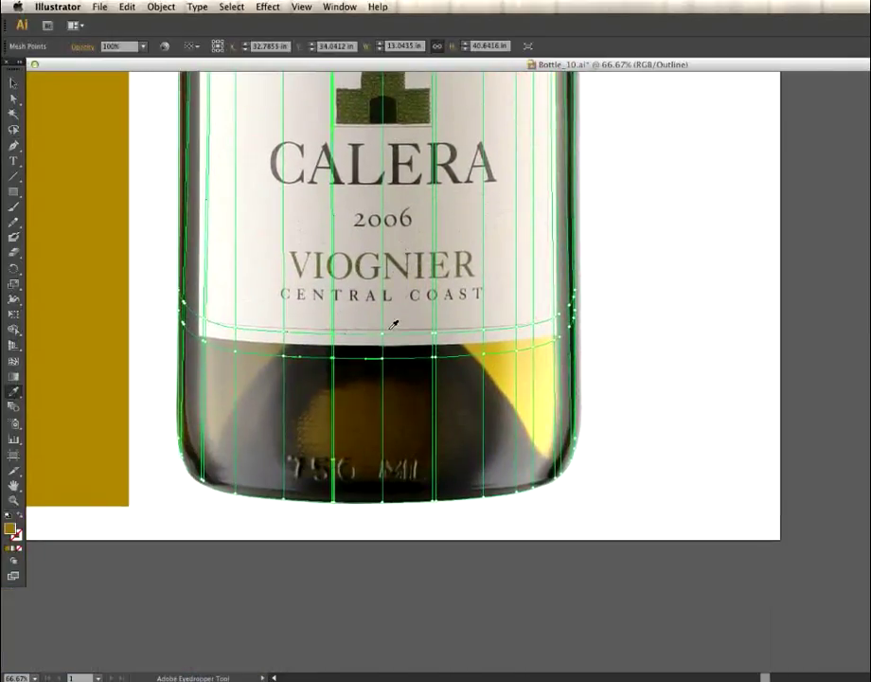
Step: Color the centre mesh point and the pair to its right below the label with the gold sampled above the label
key("x")
scroll(377, 234, "up", 5)
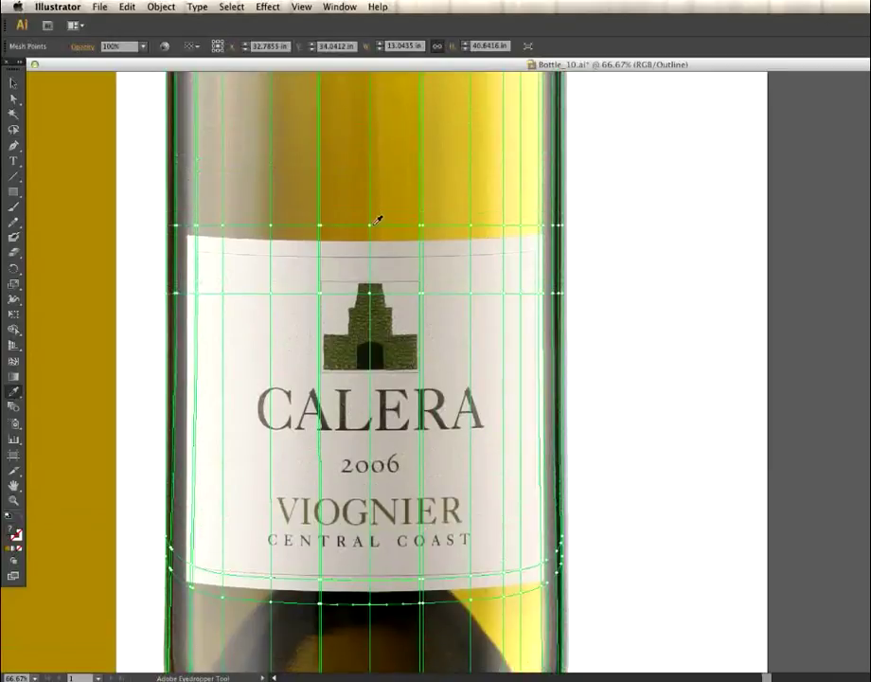
key("x")
scroll(471, 453, "down", 5)
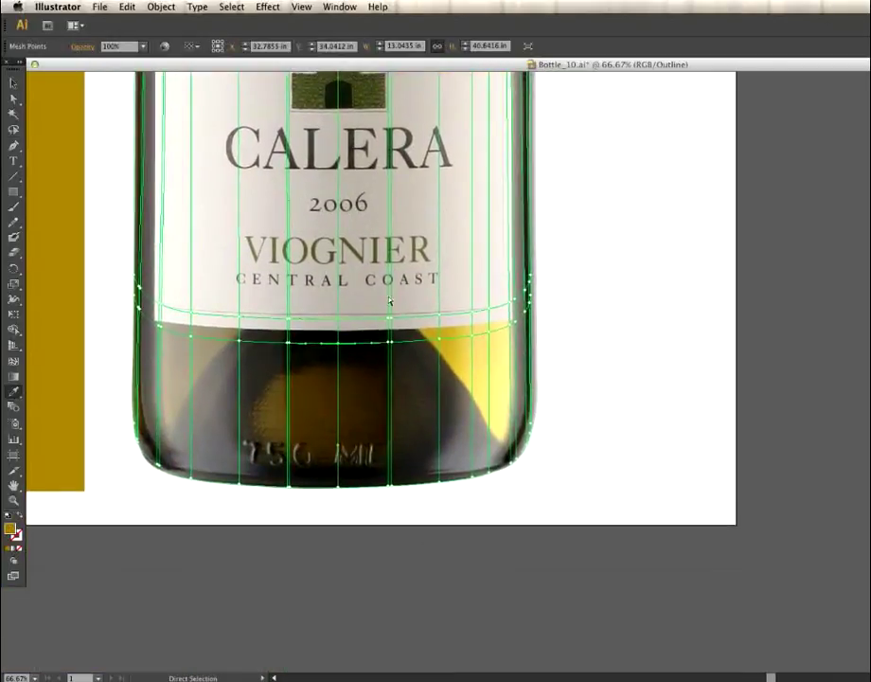
key("x")
scroll(454, 190, "up", 5)
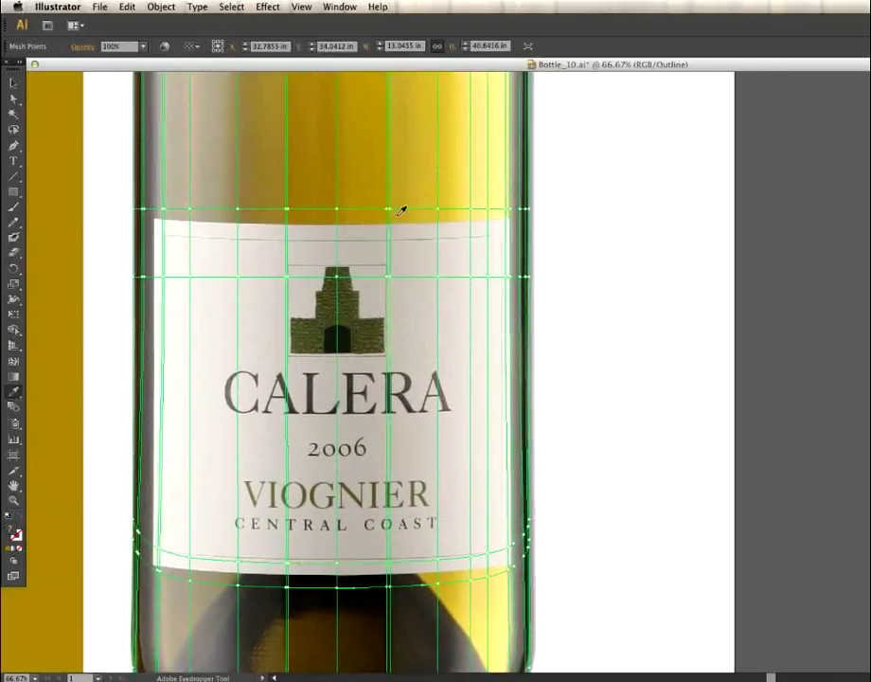
key("x")
scroll(490, 525, "down", 5)
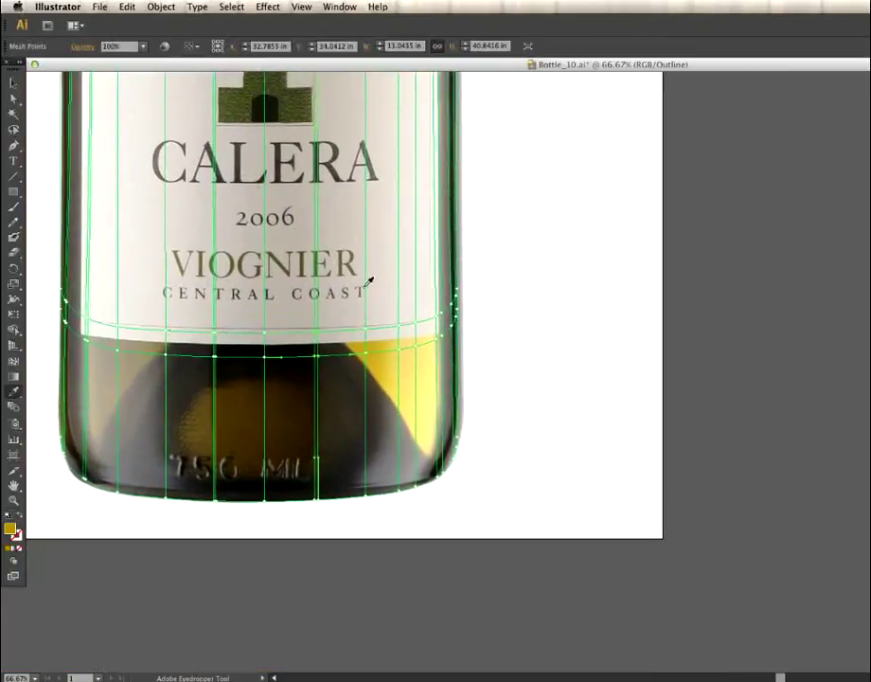
Step: Color the mesh points over the yellow wedge below the label's right part with yellow tones sampled from the photo
key("x")
key("i")
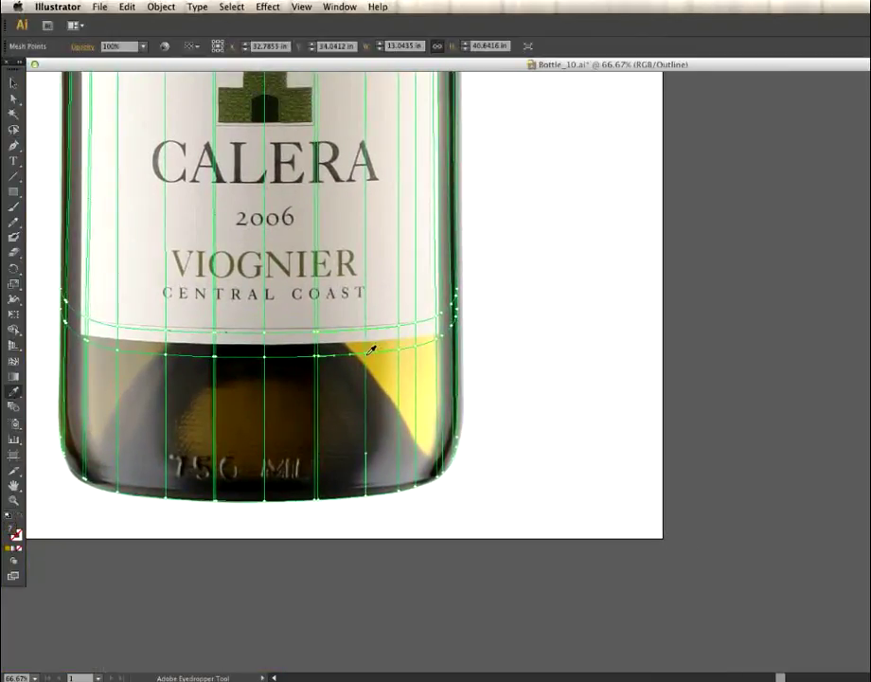
key("x")
left_click(403, 343, "super")
left_click_drag(418, 352, 420, 355)
left_click(415, 347)
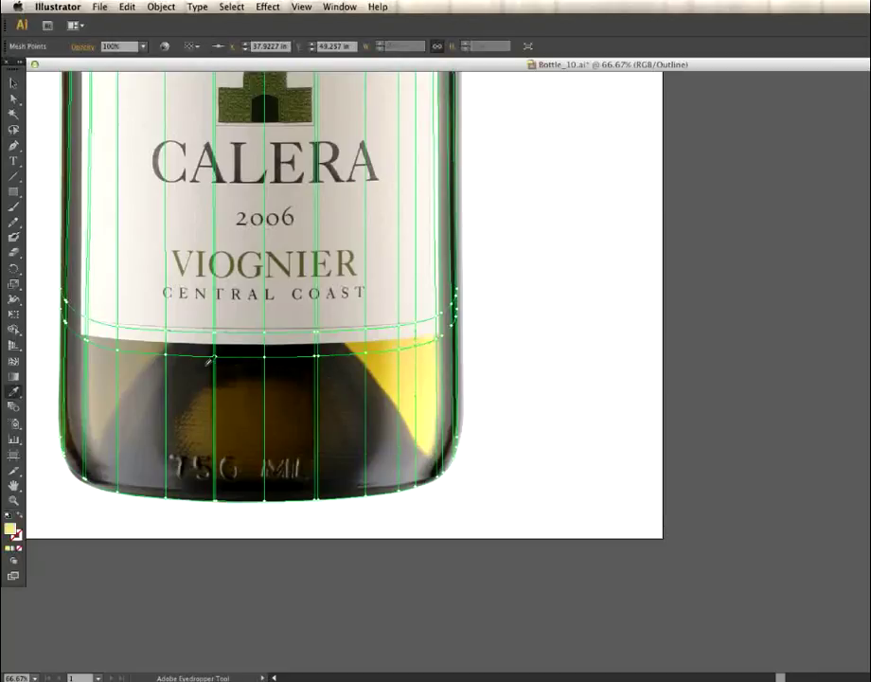
Step: Color the two mesh points at the right end of the row below the label with pale yellow and gray sampled from the photo
left_click(445, 343, "super")
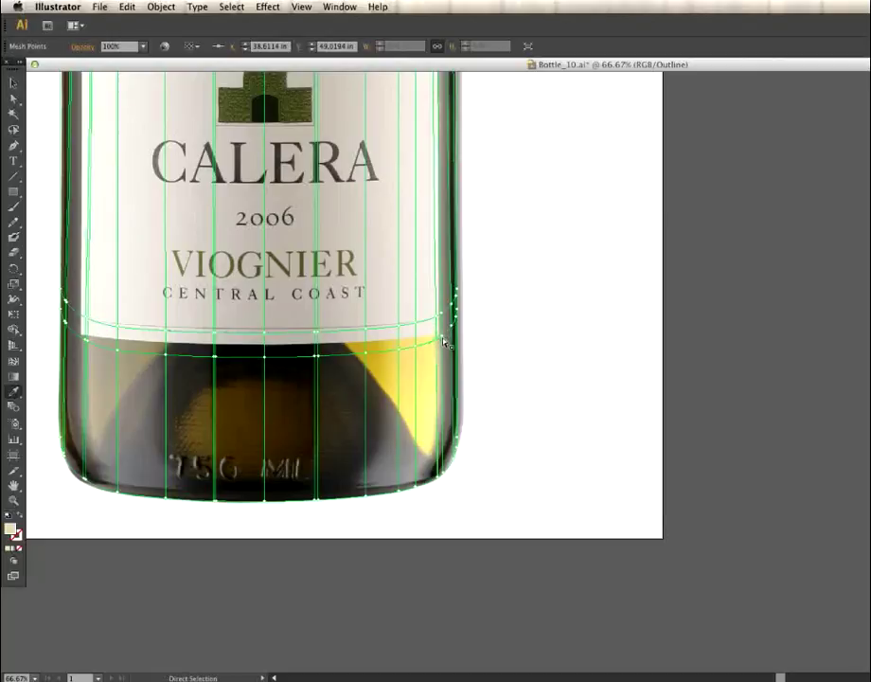
left_click(443, 337, "super")
left_click(444, 337, "super")
left_click(442, 338)
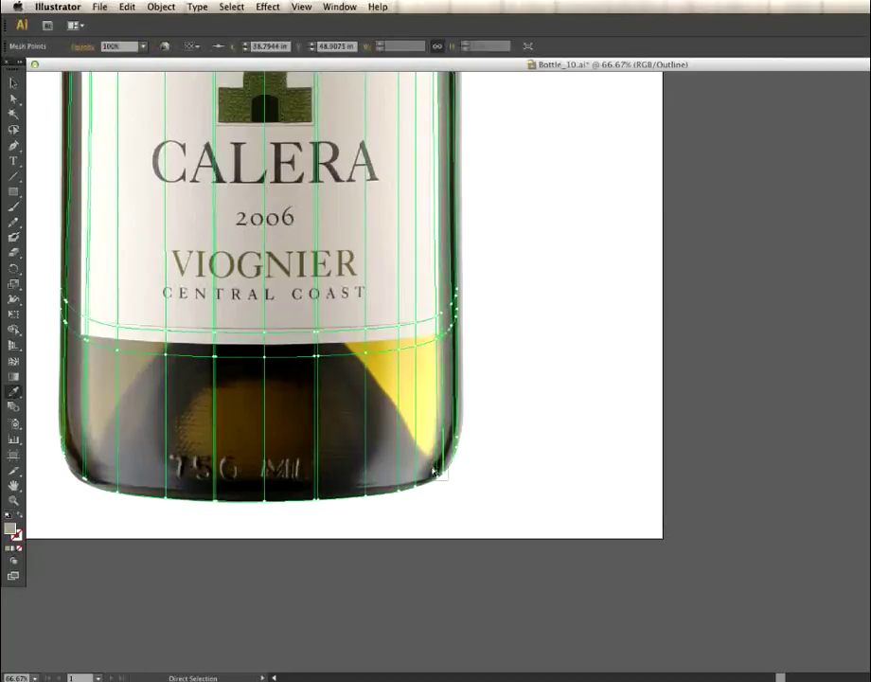
Step: Color the mesh points around the bottle's lower right corner with the gray and black tones sampled from the photo
left_click(442, 478, "super")
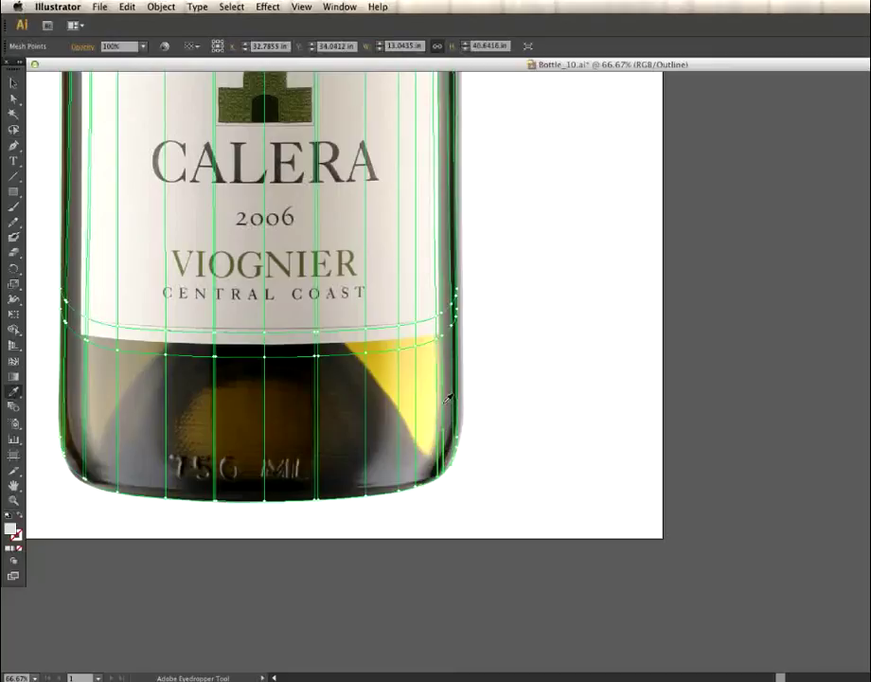
left_click(454, 500, "super")
left_click(444, 477, "super")
left_click(443, 477, "super")
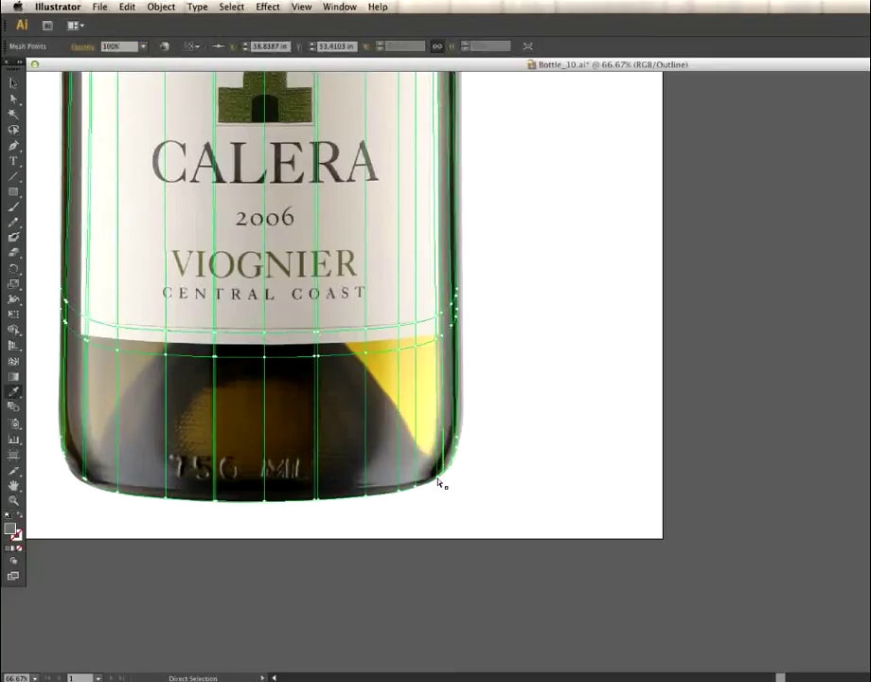
left_click(437, 481, "super")
left_click(438, 481, "super")
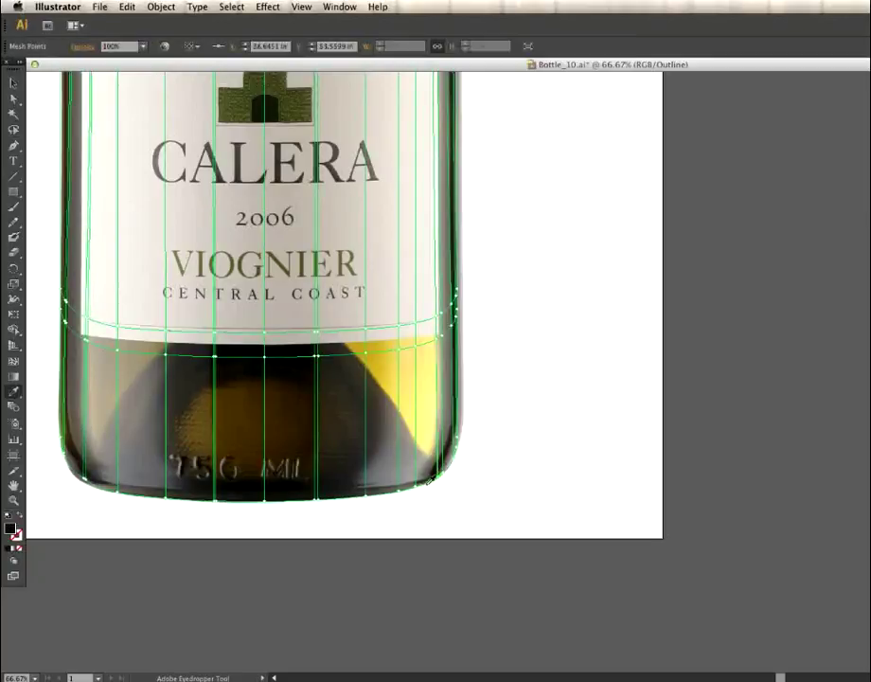
Step: Color the mesh points along the bottle's bottom edge, from the right side to the centre, with dark tones from the photo
left_click(402, 486, "super")
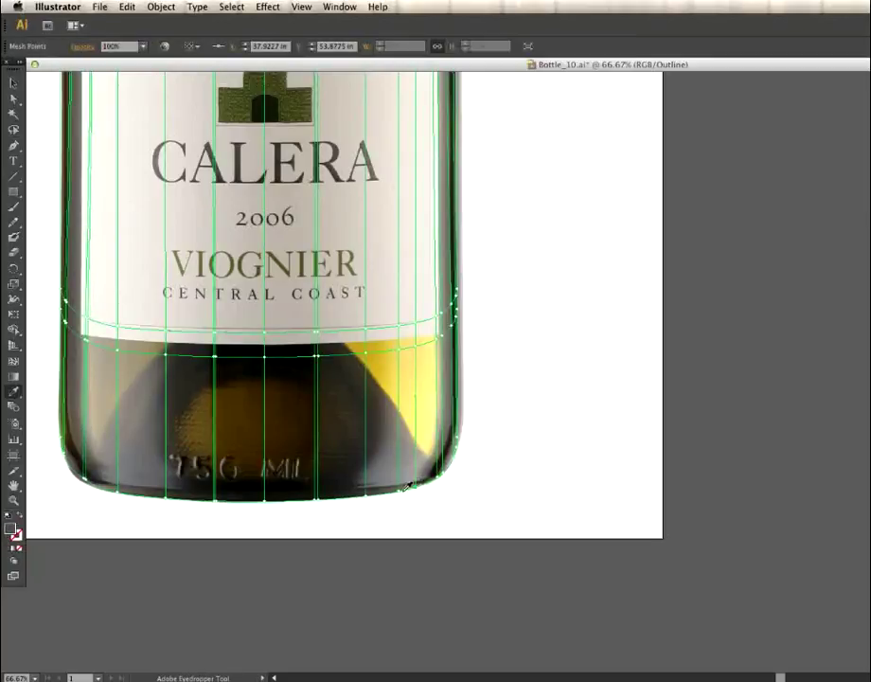
left_click(351, 490, "super")
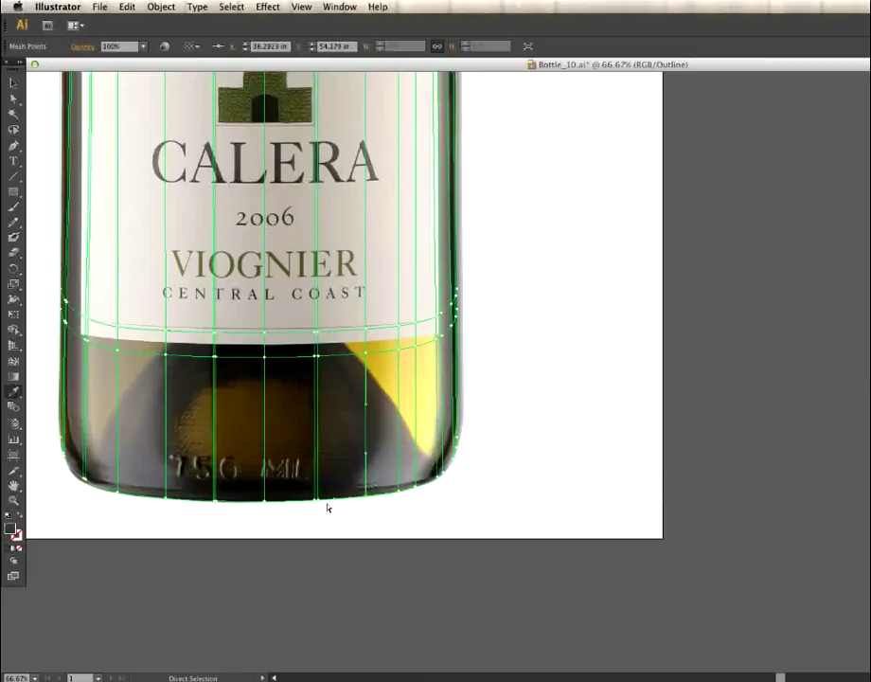
left_click(319, 501, "super")
left_click(267, 500, "super")
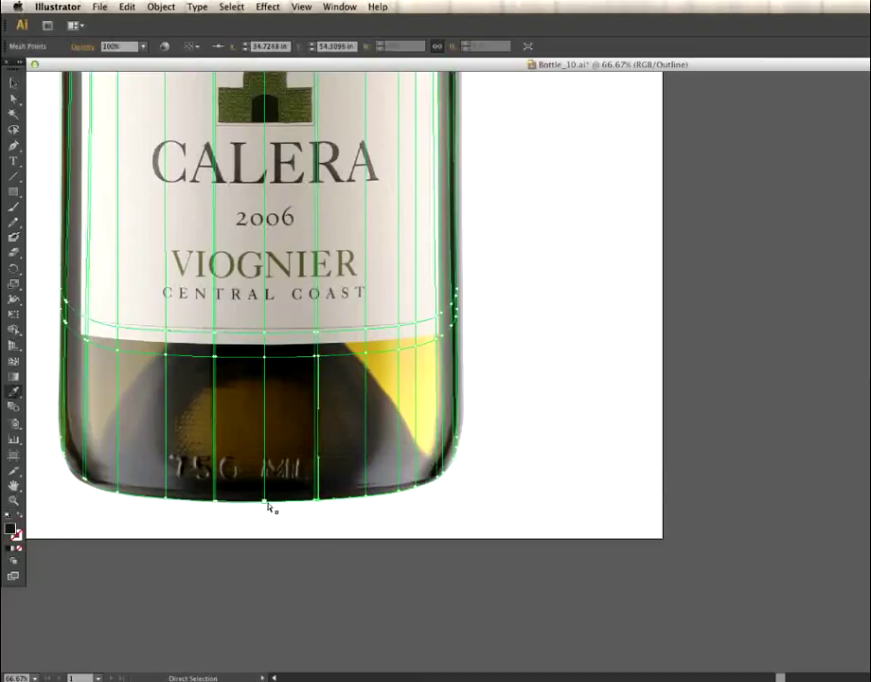
left_click(315, 500, "super")
key("i")
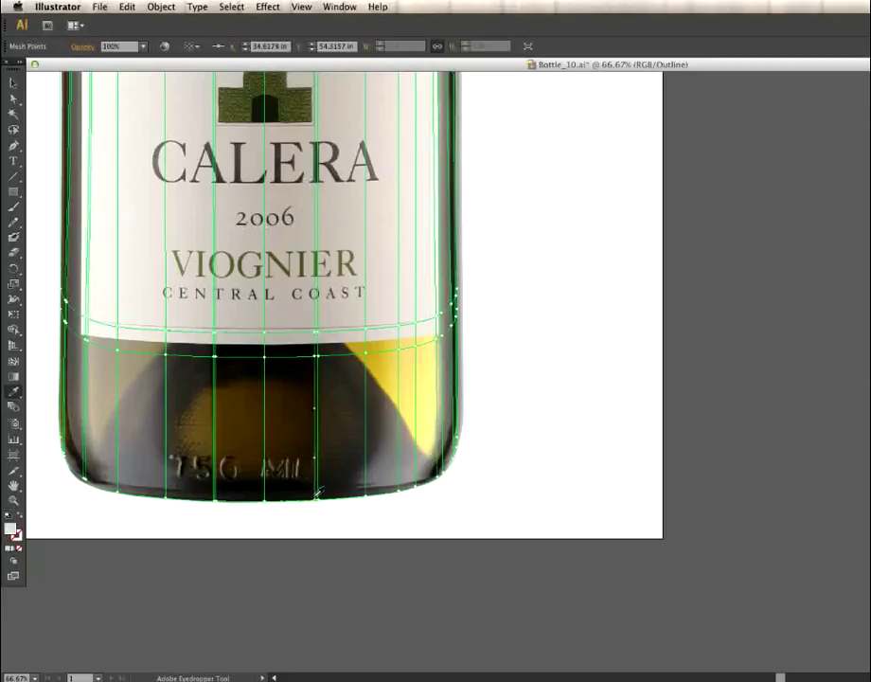
Step: Color the bottom-edge mesh points left of centre with the black and dark gray tones sampled from the photo
left_click(219, 502, "super")
left_click(167, 501, "super")
left_click(213, 503, "super")
left_click(122, 493, "super")
left_click(90, 482, "super")
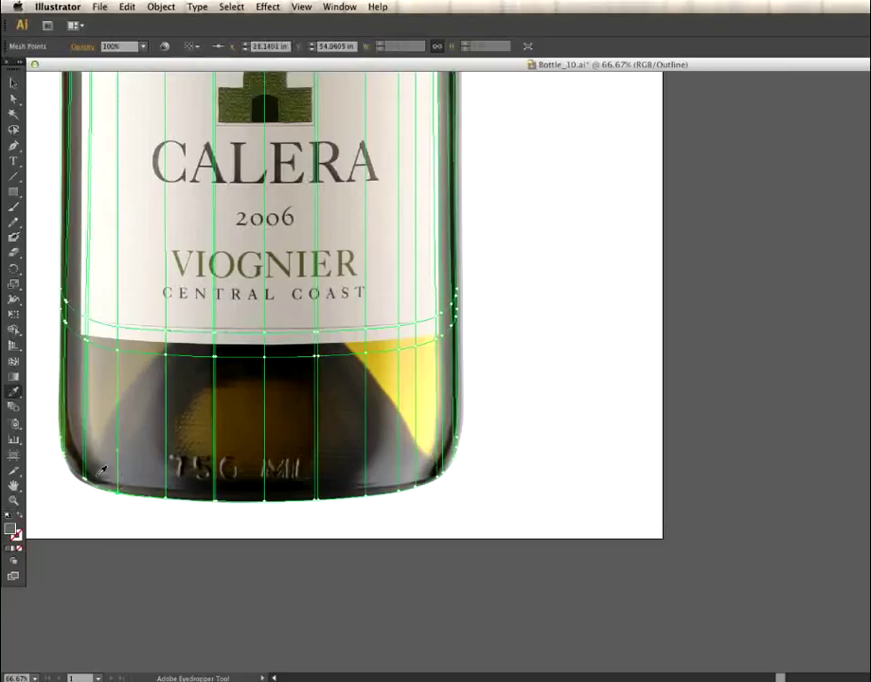
Step: Color the mesh points around the bottle's lower left corner and outer edge with dark gray, gray and brown from the photo
left_click(68, 460, "super")
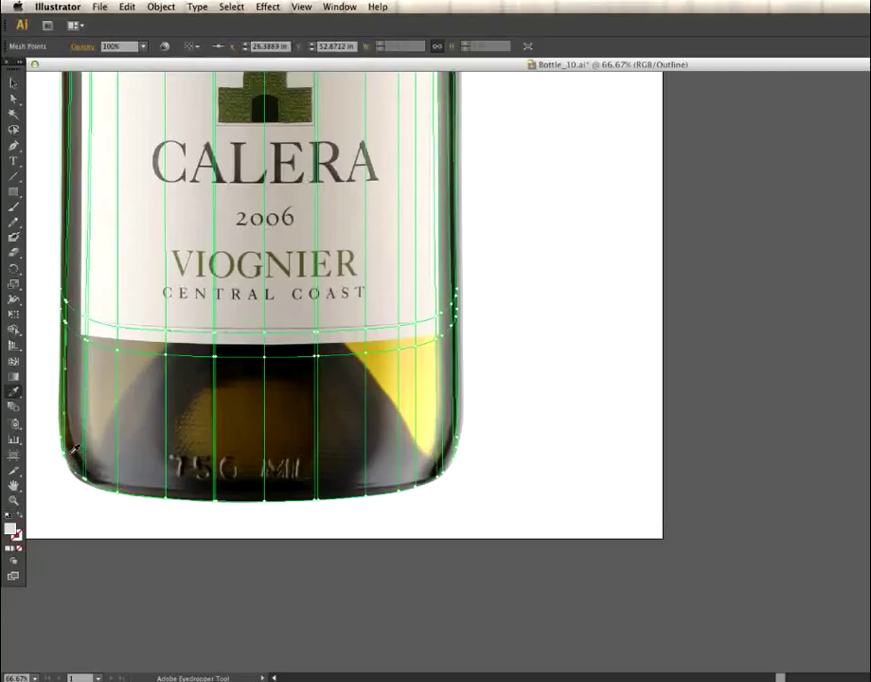
left_click(84, 481, "super")
left_click(85, 481, "super")
left_click(83, 480)
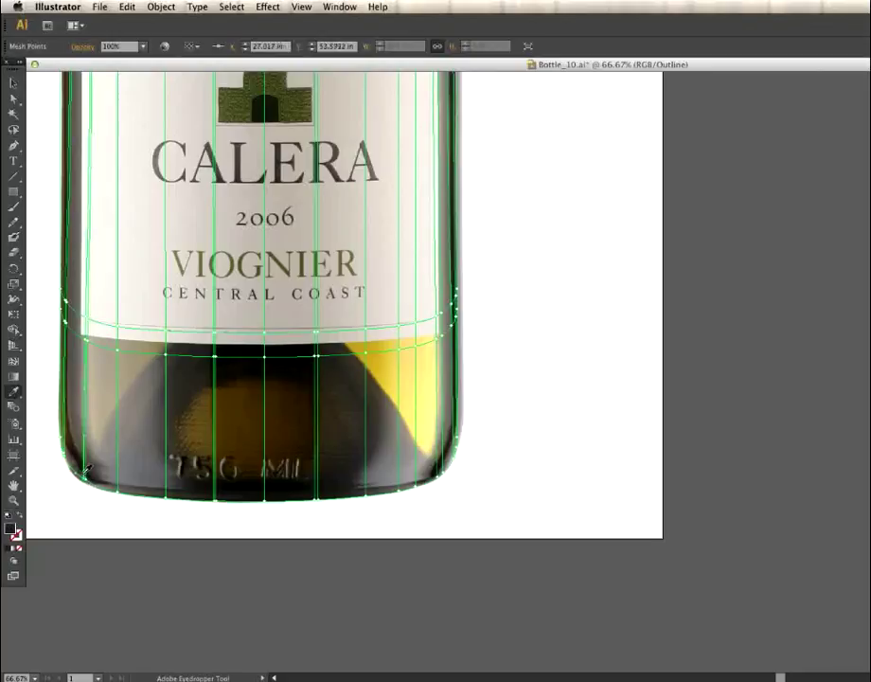
left_click(64, 445, "super")
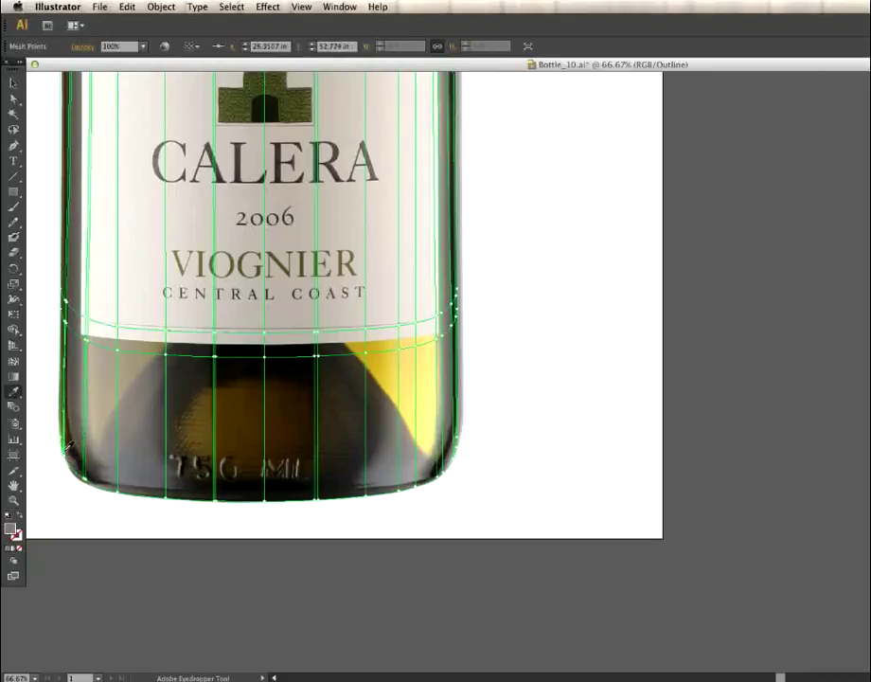
left_click(64, 305, "super")
left_click(63, 312)
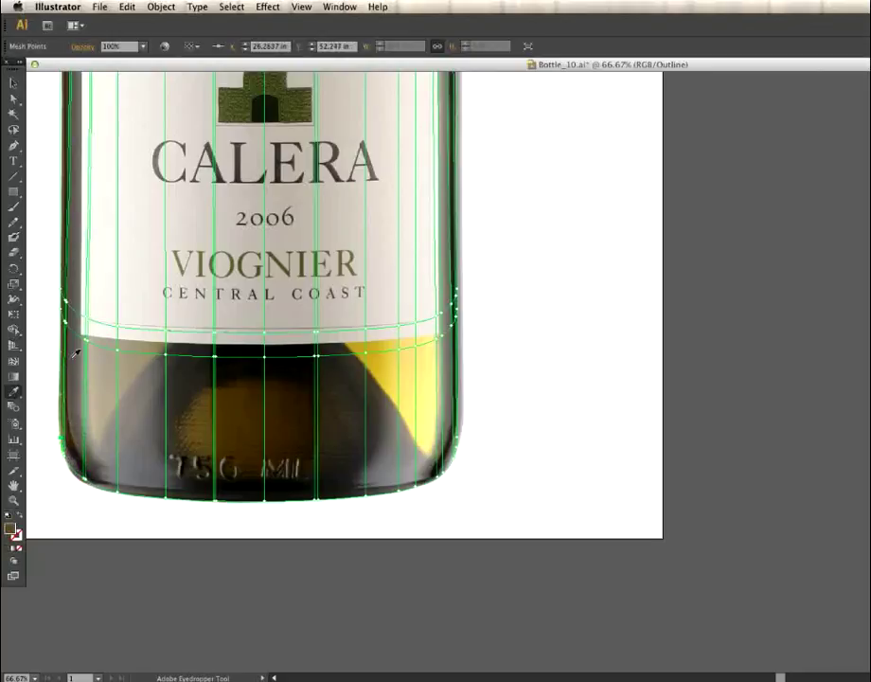
Step: Examine the colored mesh in preview and at whole-bottle scale against the photo, especially the area below the label
left_click(153, 639, "super")
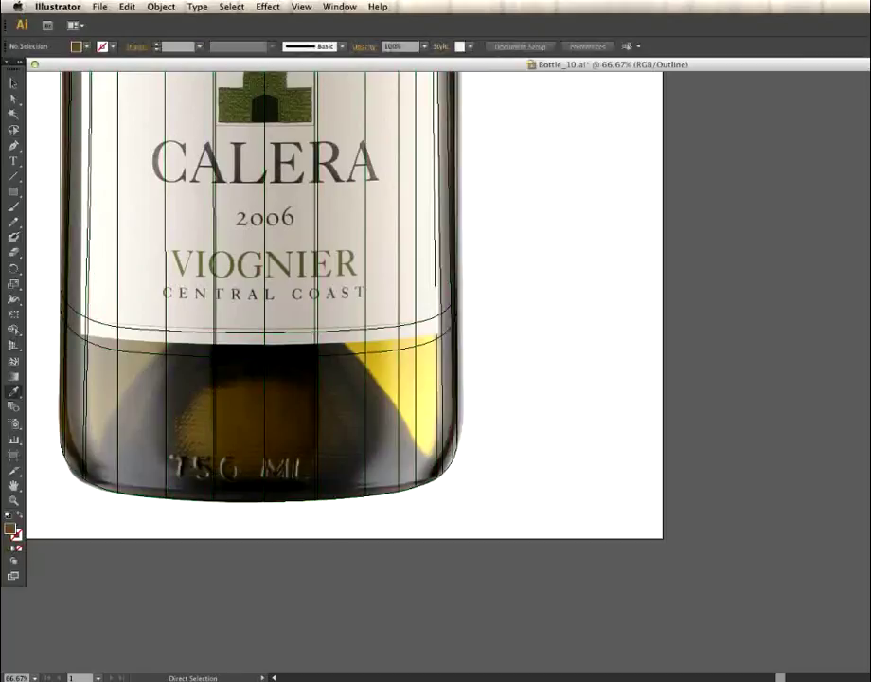
key("super+y")
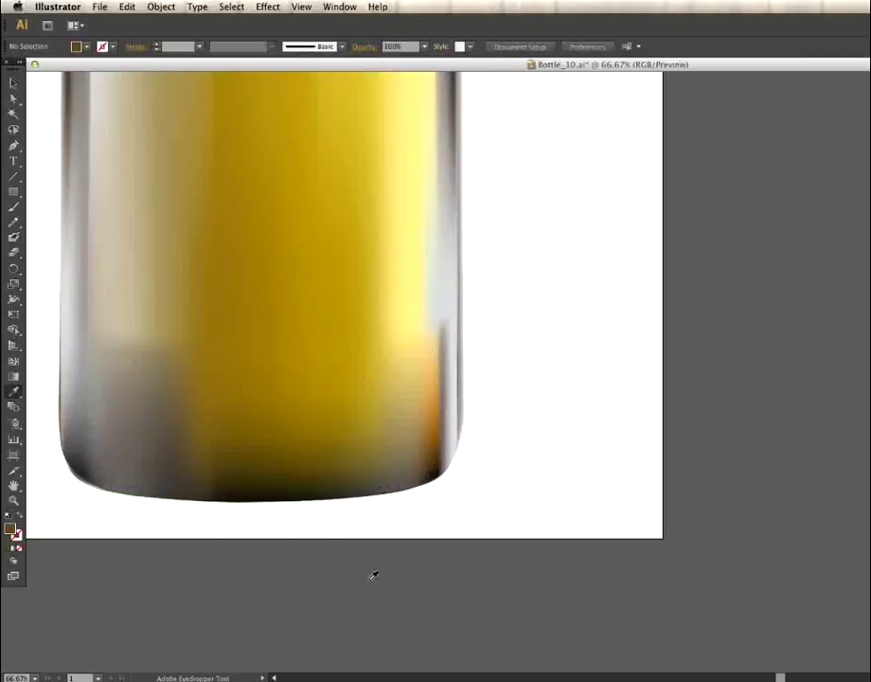
left_click_drag(493, 309, 498, 518)
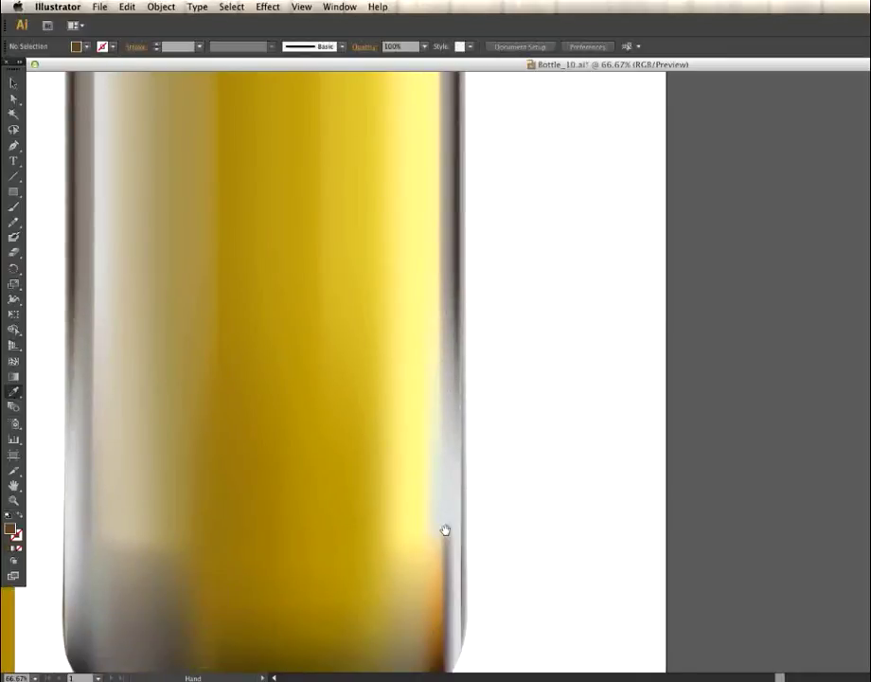
double_click(15, 485)
left_click_drag(696, 458, 391, 392)
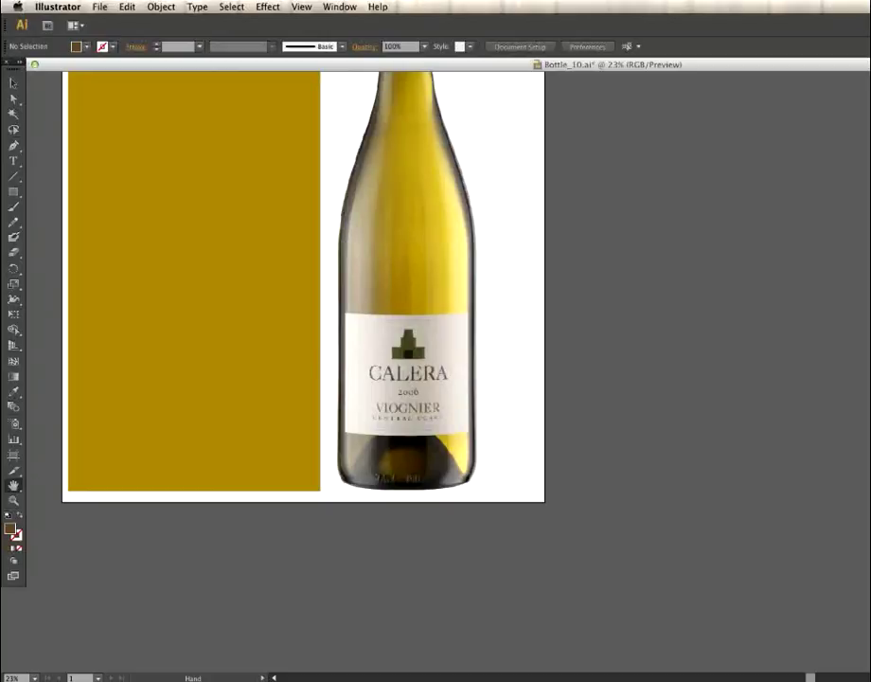
key("super+y")
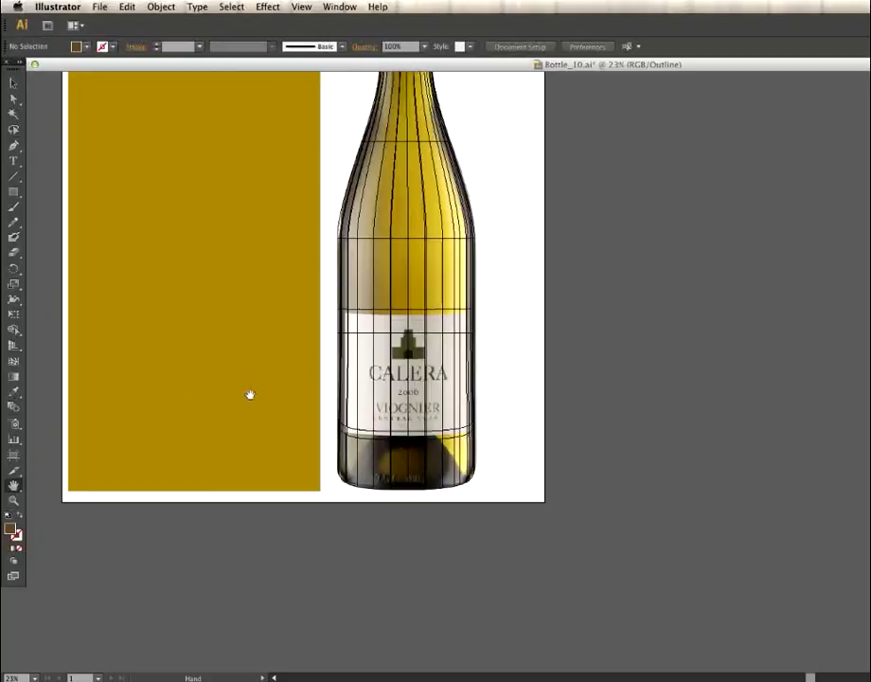
left_click(14, 500)
left_click_drag(441, 361, 528, 518)
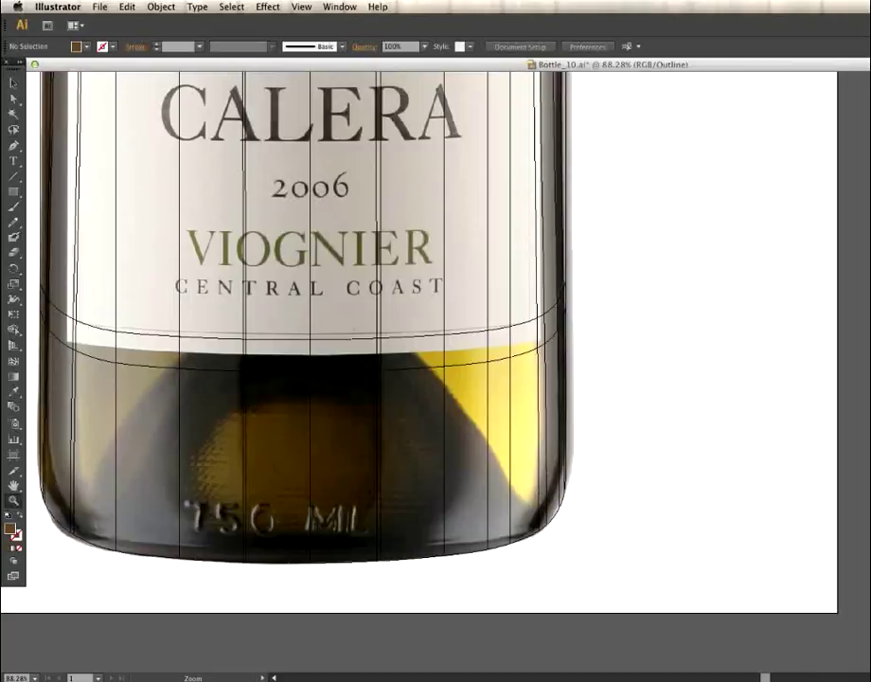
key("super+y")
key("super+y")
Step: Recolor the mesh points at the yellow wedge's upper right corner with light tones sampled from the photo
key("a")
left_click(547, 346)
key("i")
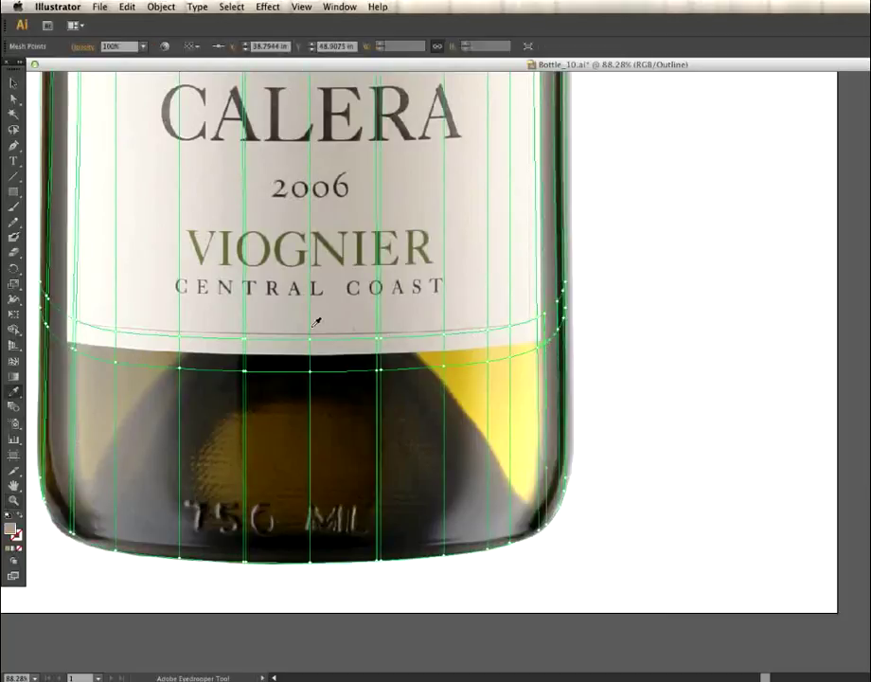
left_click(542, 344)
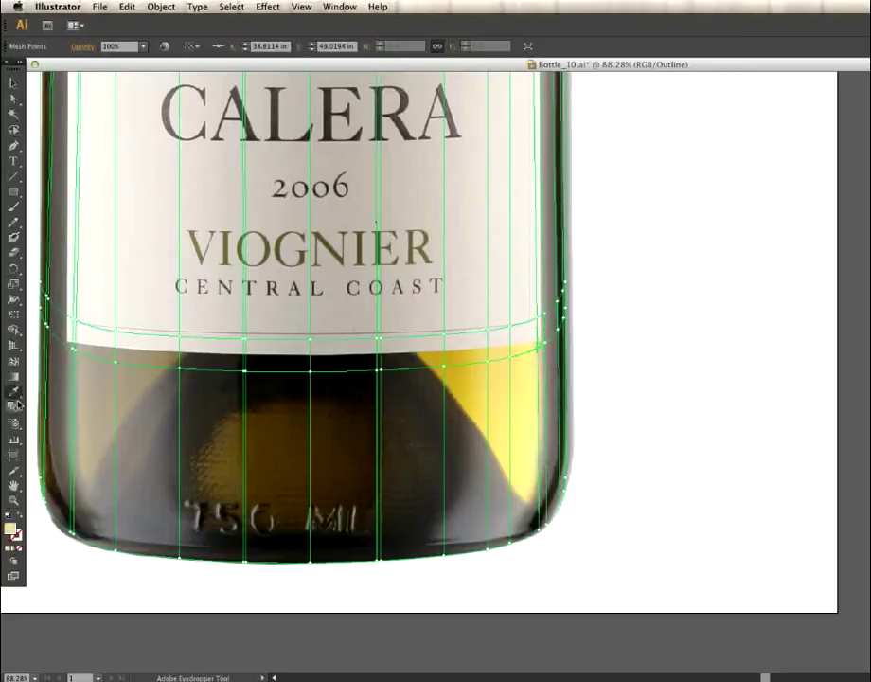
Step: Add a horizontal mesh row across the bottle base midway down the yellow wedge and color its wedge point with sampled yellow
left_click(14, 365)
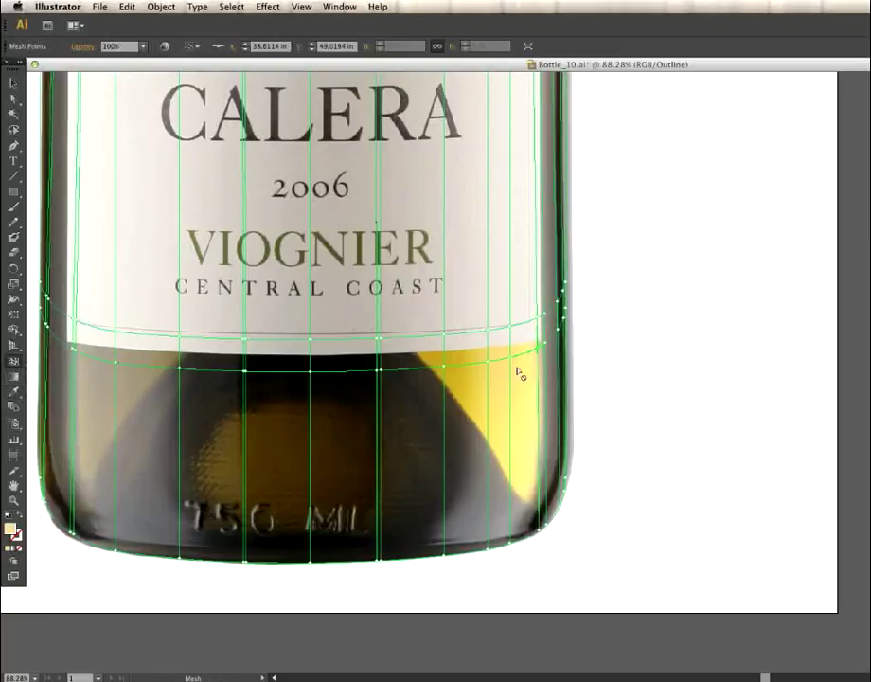
left_click(514, 445)
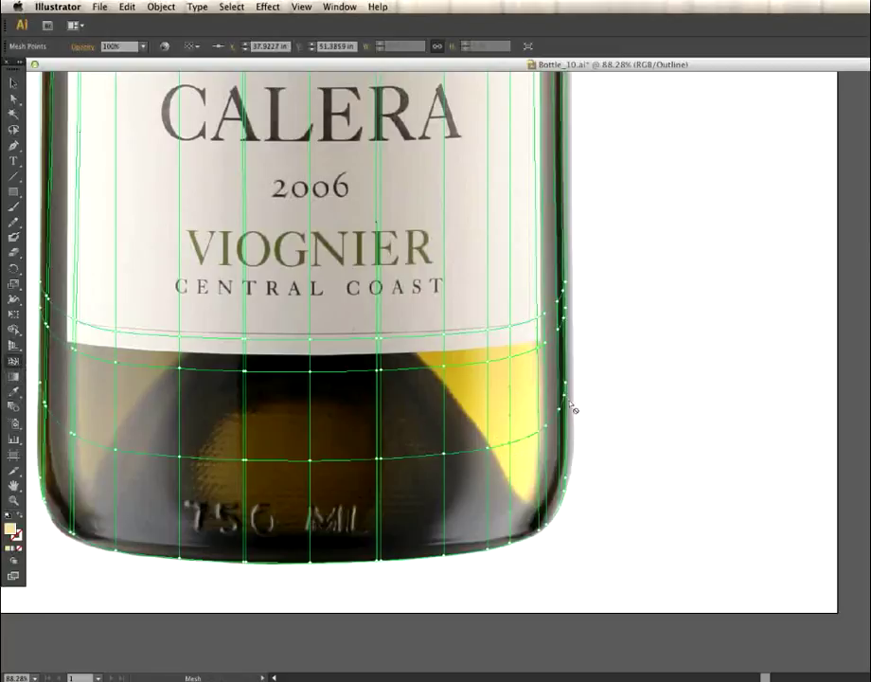
left_click(13, 99)
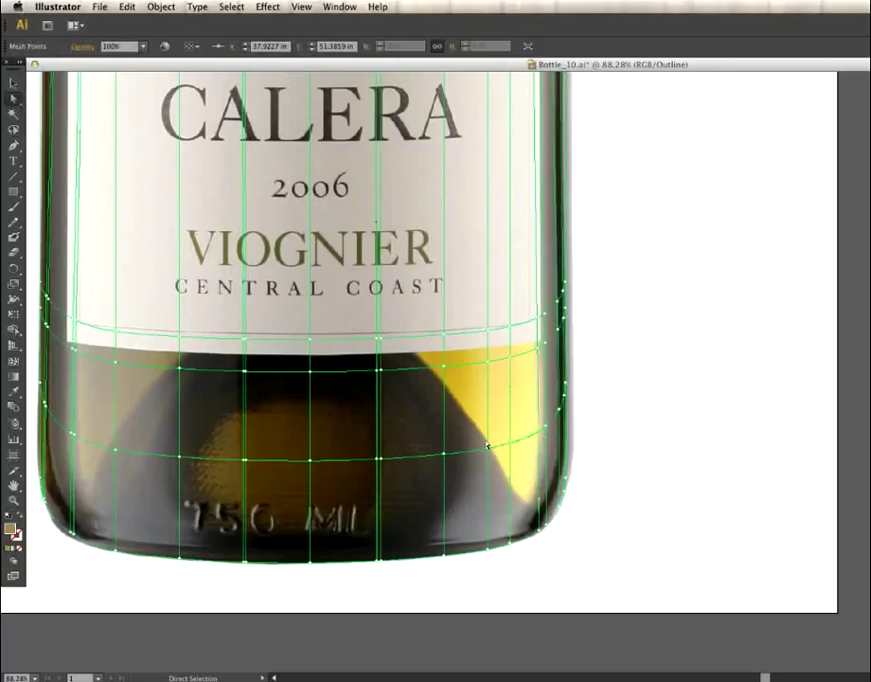
key("i")
left_click(526, 409)
Step: Color the new row's mesh point at the wedge's right edge with the light yellow sampled from the photo
key("a")
left_click(547, 429, "super")
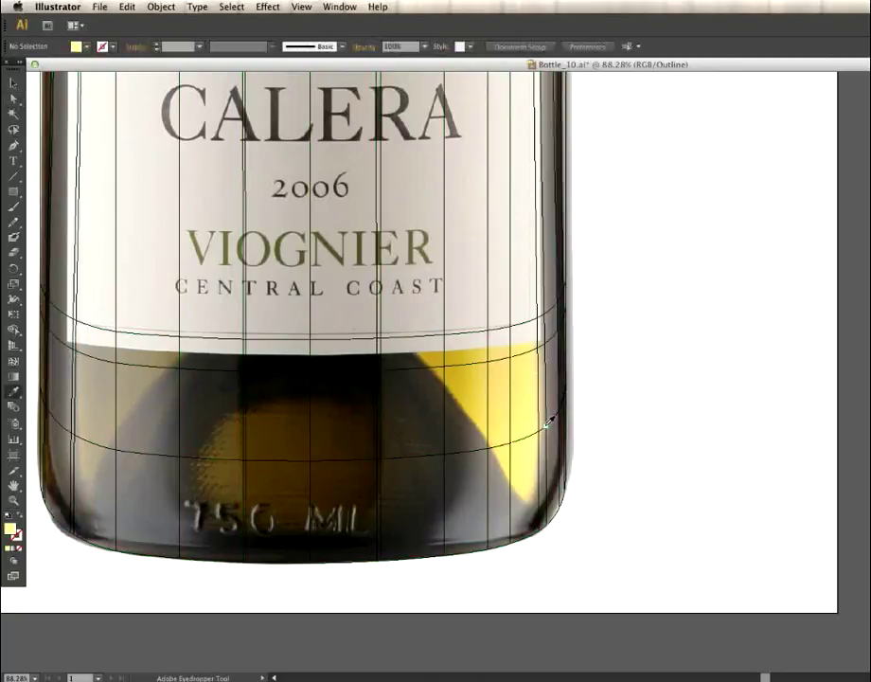
left_click(546, 430, "super")
left_click(547, 419)
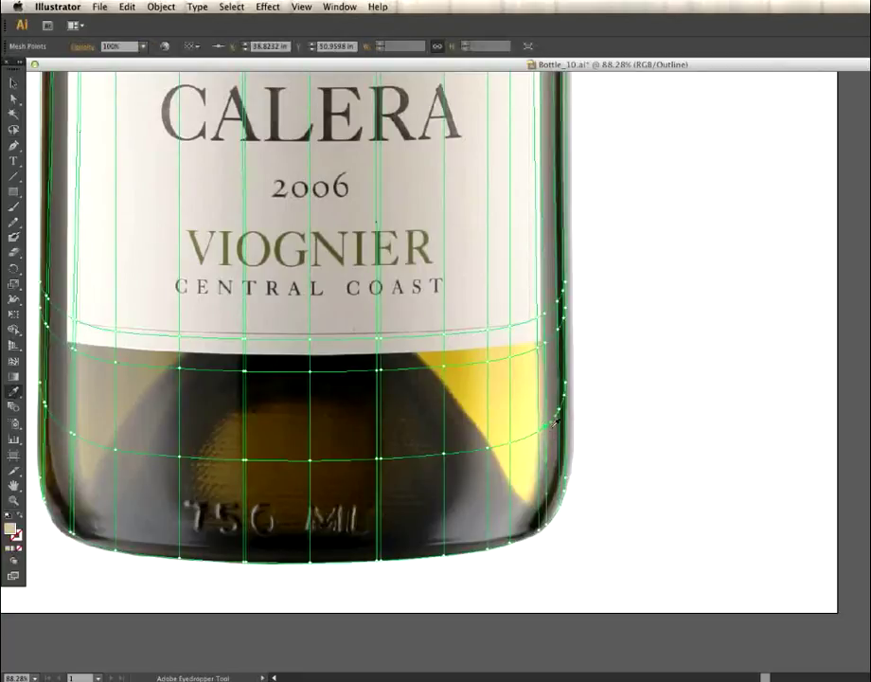
left_click(541, 398)
left_click(620, 410, "super")
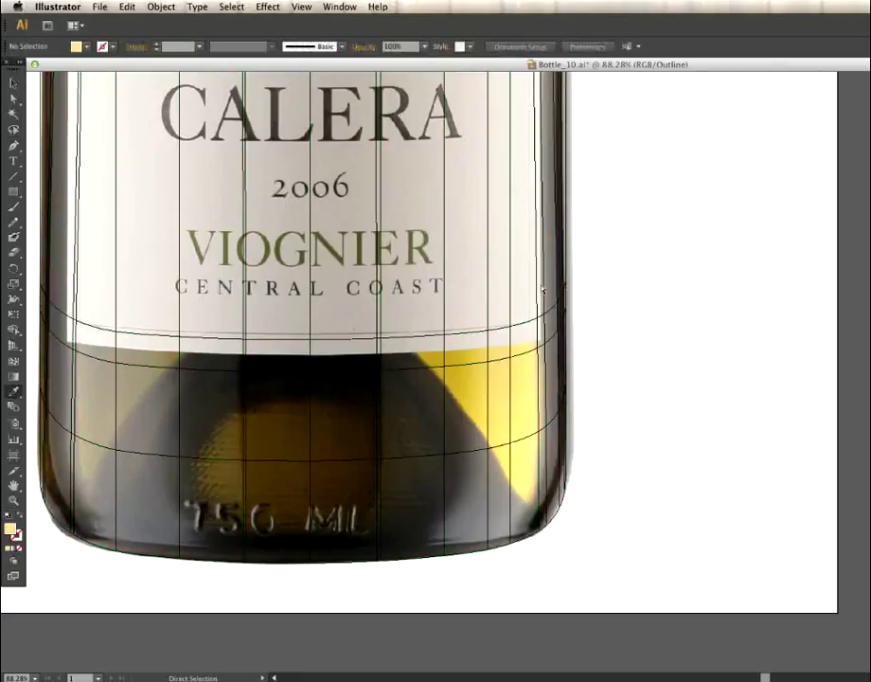
Step: Compare the whole bottle's mesh in preview with the photographed bottle
double_click(15, 487)
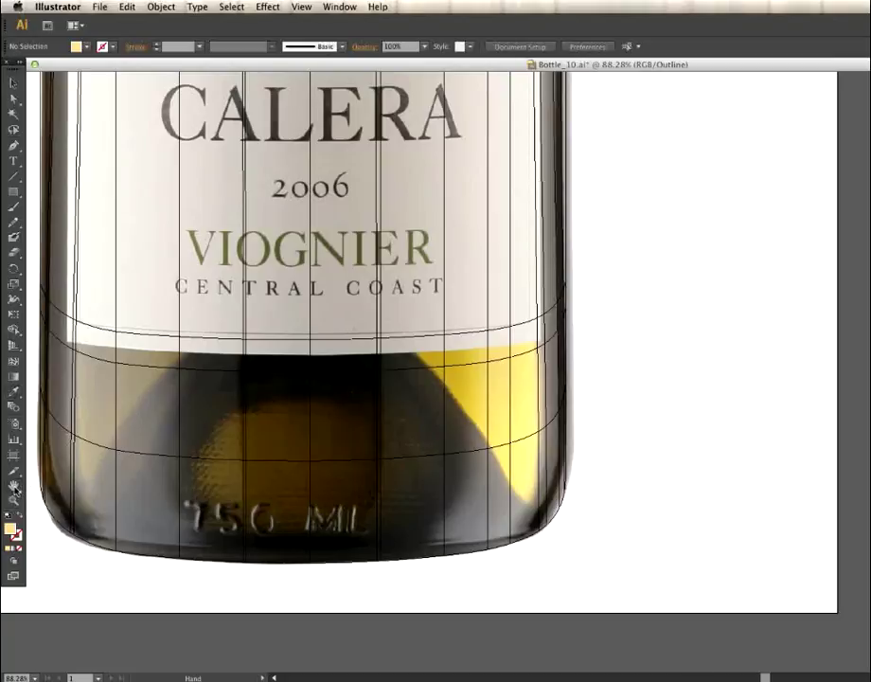
left_click_drag(561, 532, 287, 447)
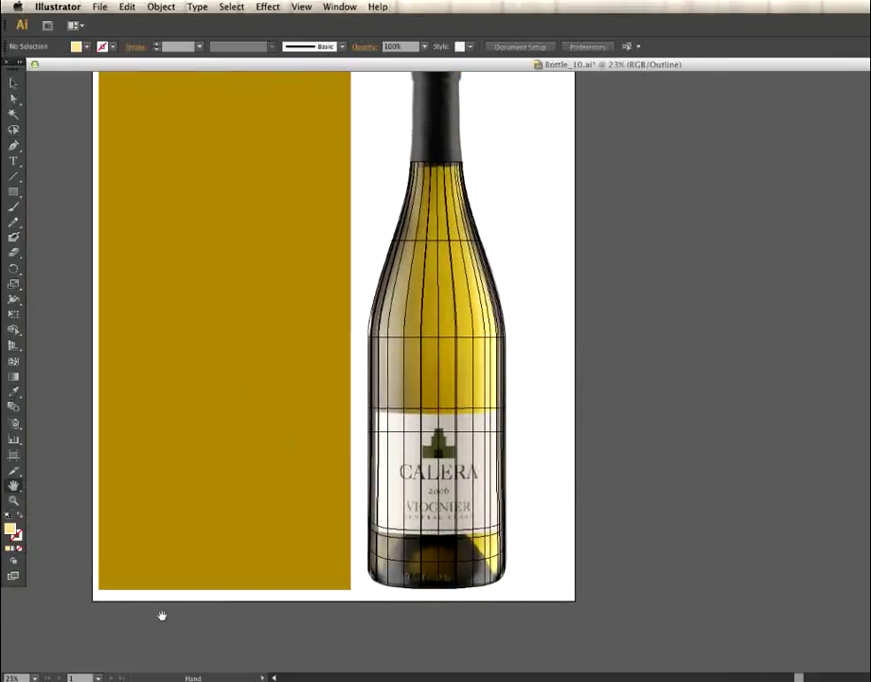
key("super+y")
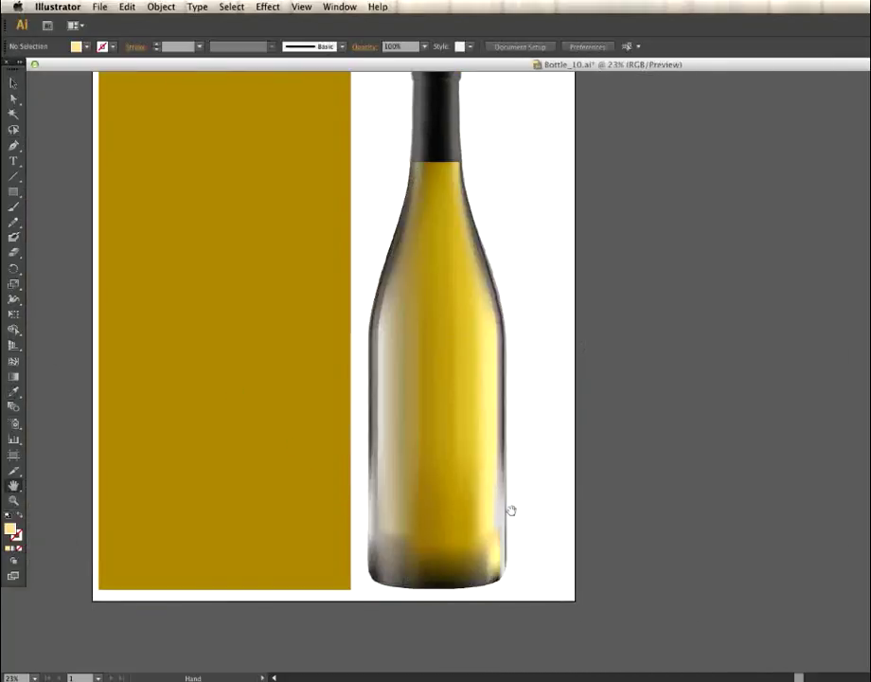
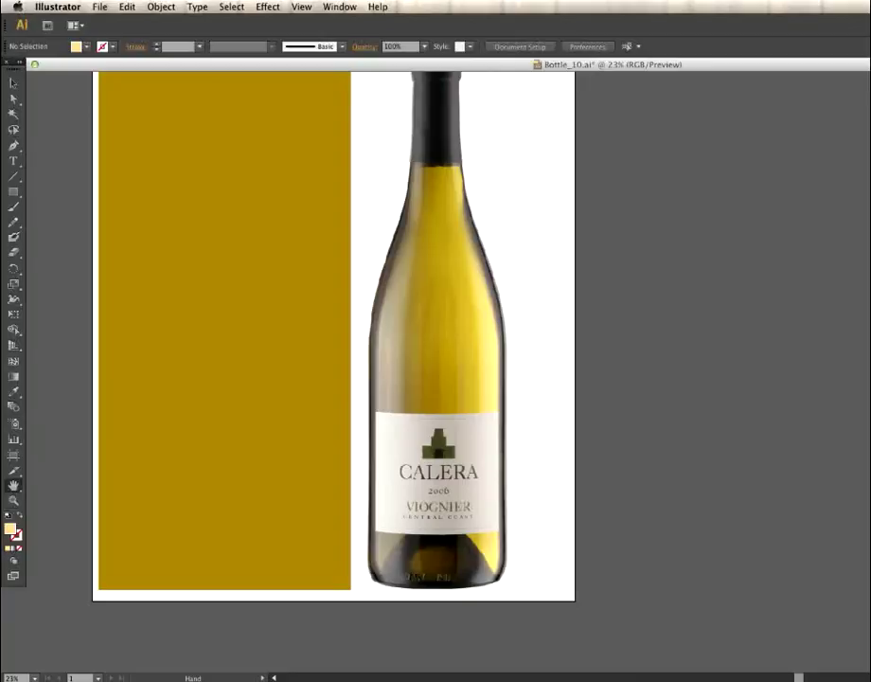
key("ctrl+y")
Step: Color the mesh points along the bottle's right edge beside the yellow wedge with light gray sampled from the photo above the label
left_click(13, 501)
left_click(523, 456)
left_click(608, 372)
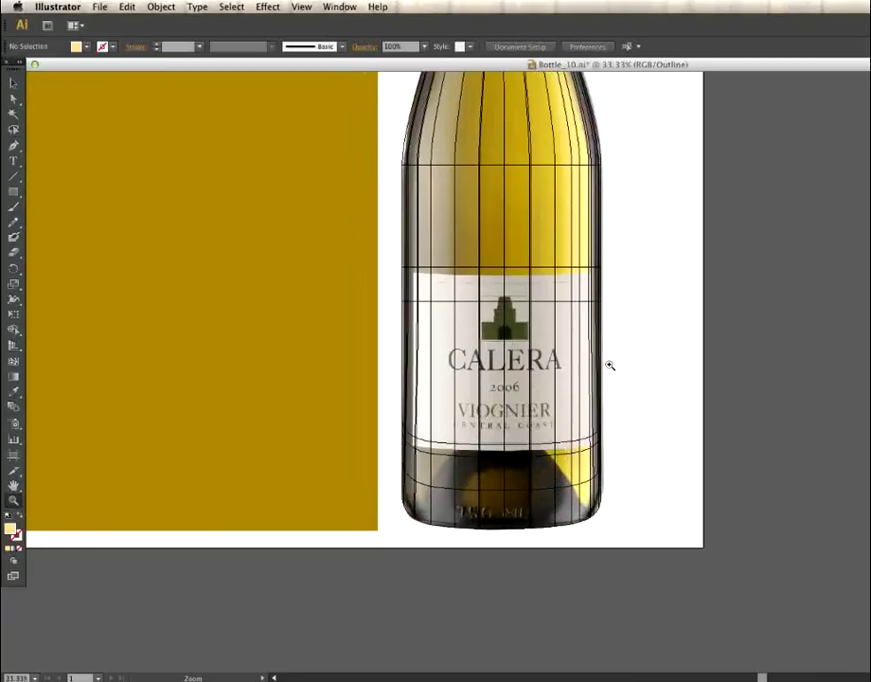
left_click(607, 372)
scroll(474, 312, "right", 5)
left_click(14, 98)
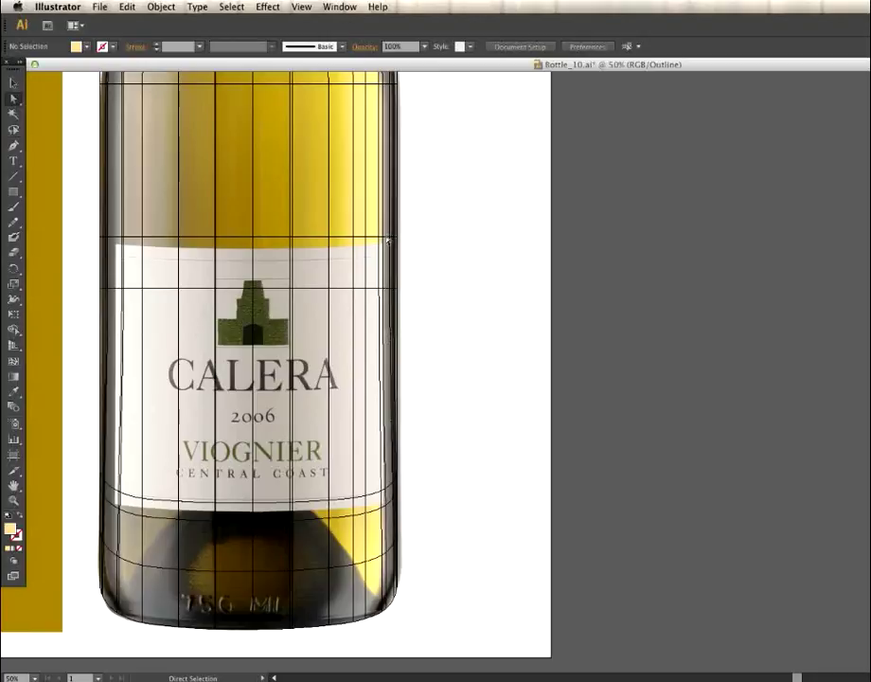
left_click(386, 511)
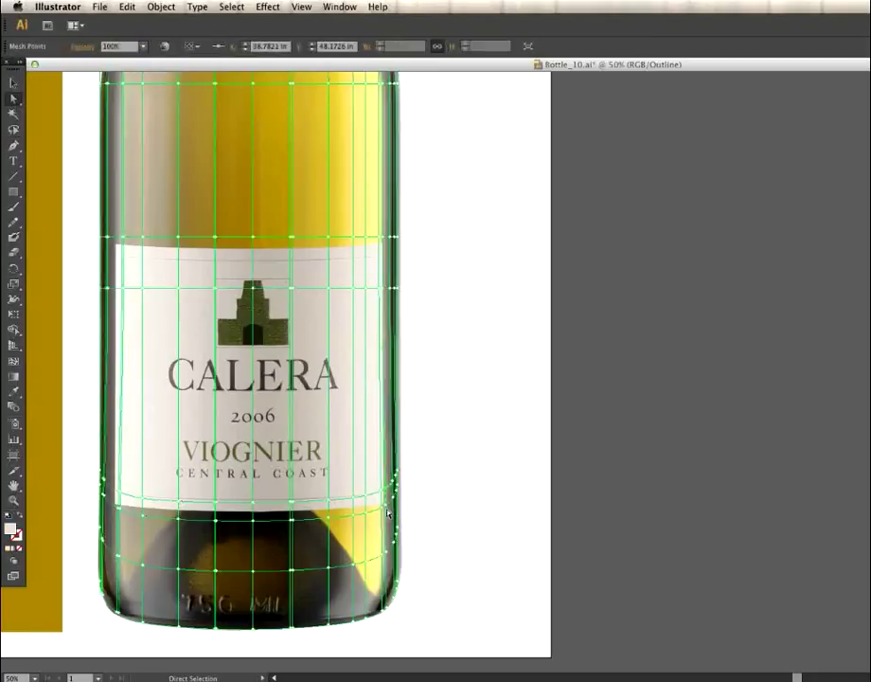
left_click(393, 528)
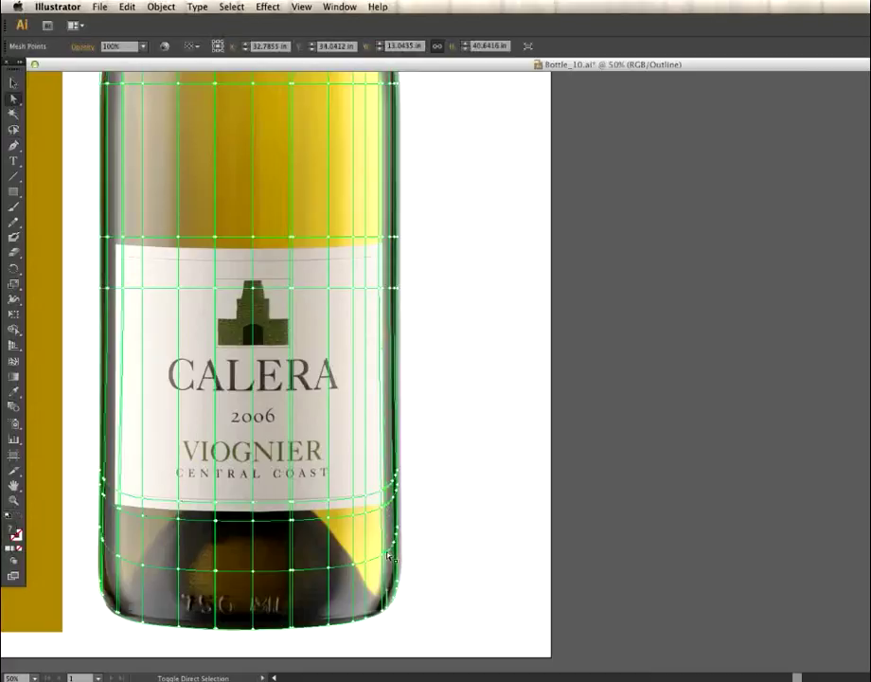
left_click(15, 389)
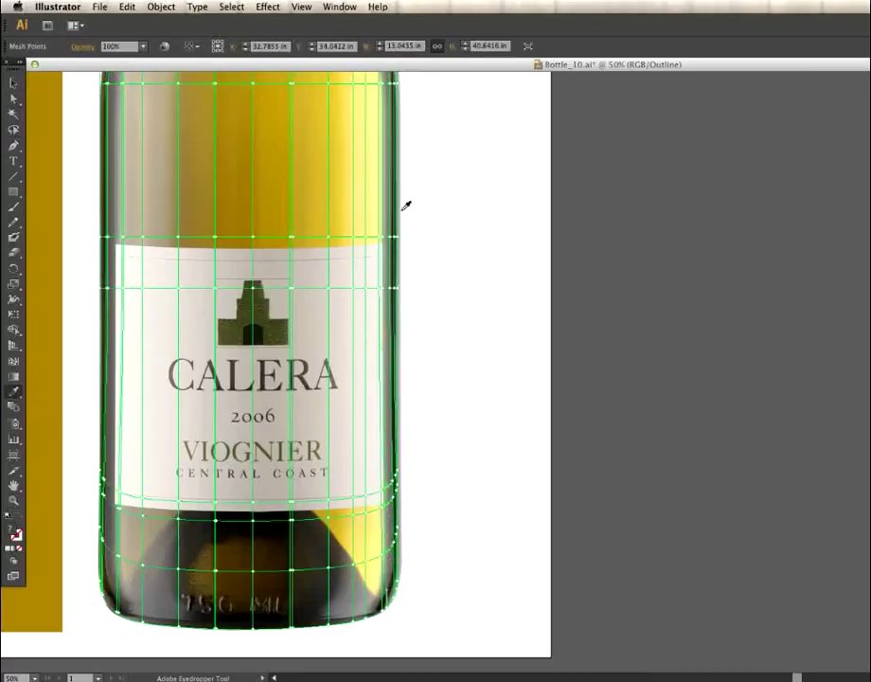
key("ctrl")
left_click(417, 237, "ctrl")
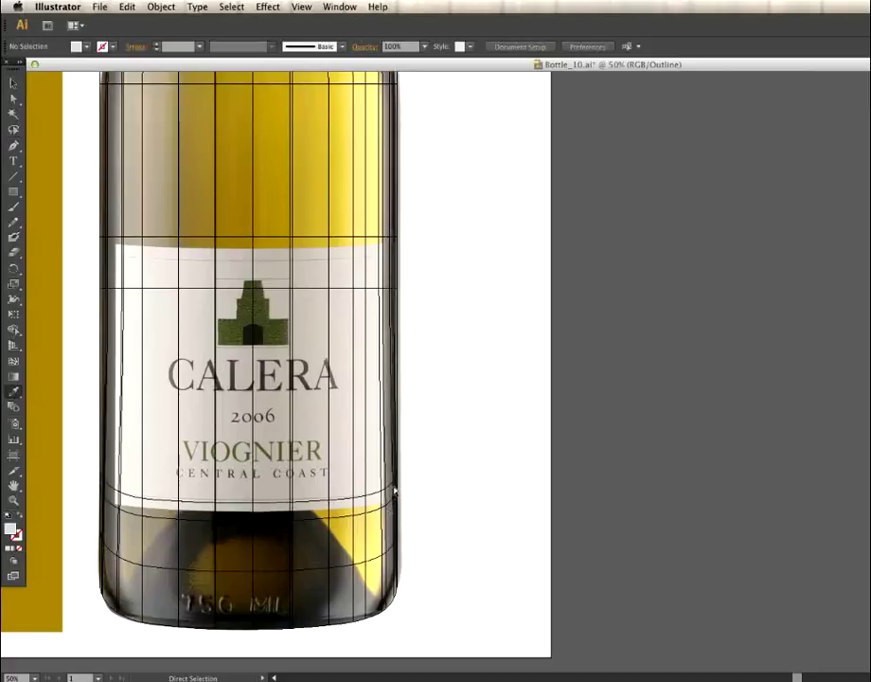
Step: Color the right-edge mesh point level with the label's lower corner with dark gray sampled from the photo above the label
left_click(394, 492)
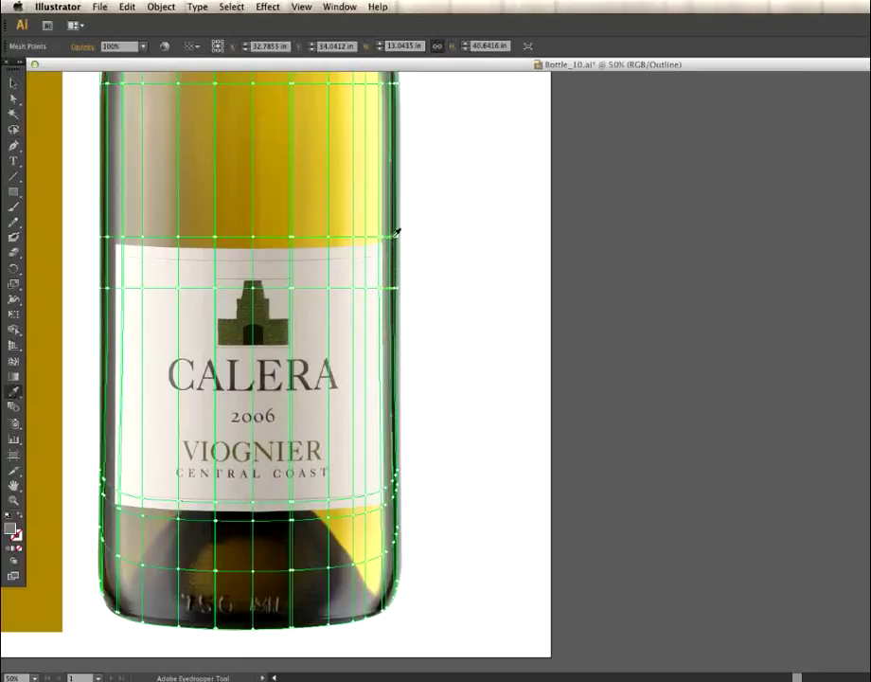
key("super")
left_click(417, 239)
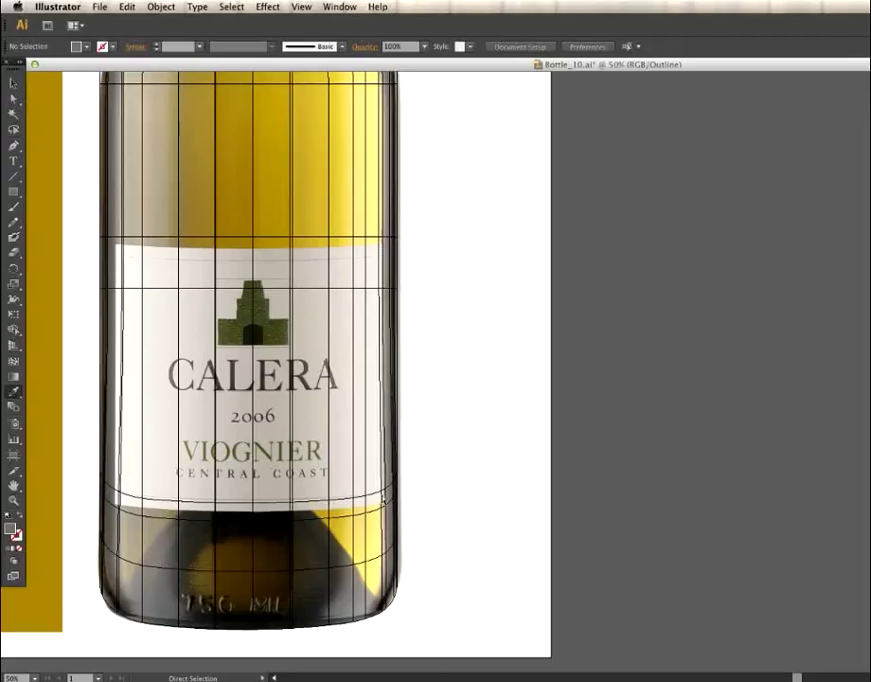
Step: Recolor the mesh points along the wedge's outer edge with pale gray-beige sampled above the label and check them in preview
left_click(386, 498, "super")
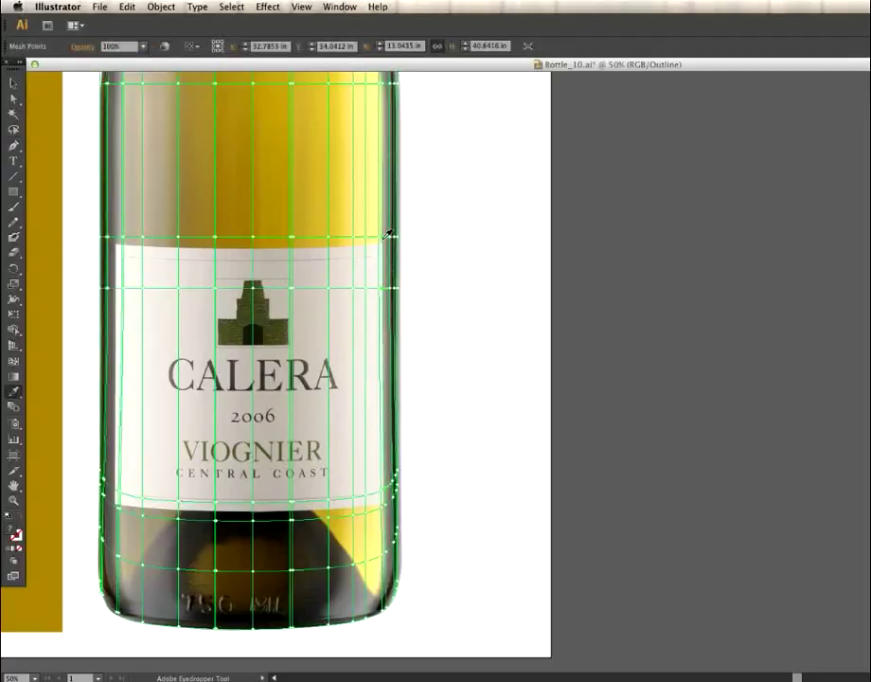
key("super")
left_click(388, 557, "super")
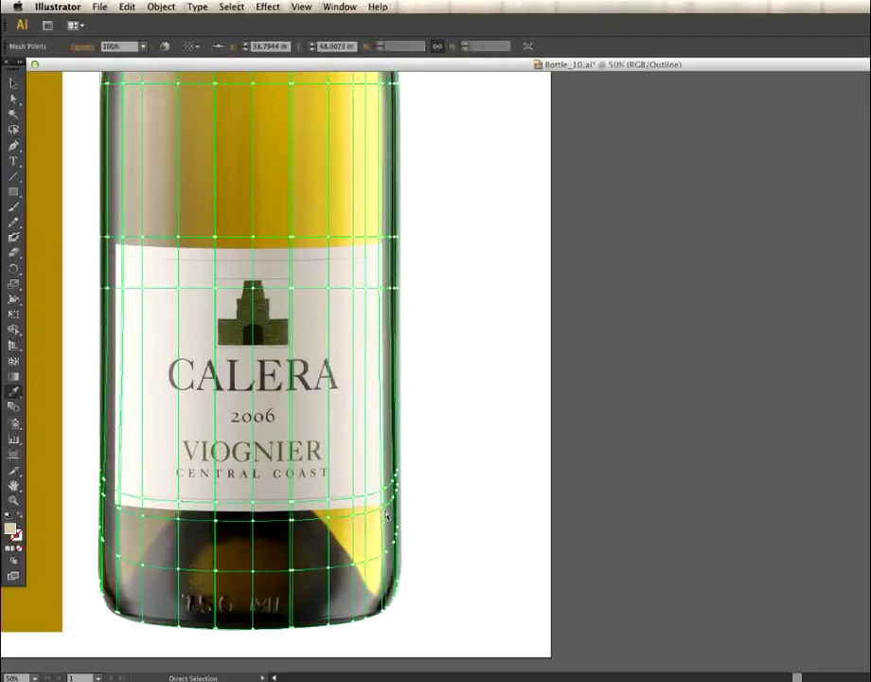
left_click(387, 554, "shift+super")
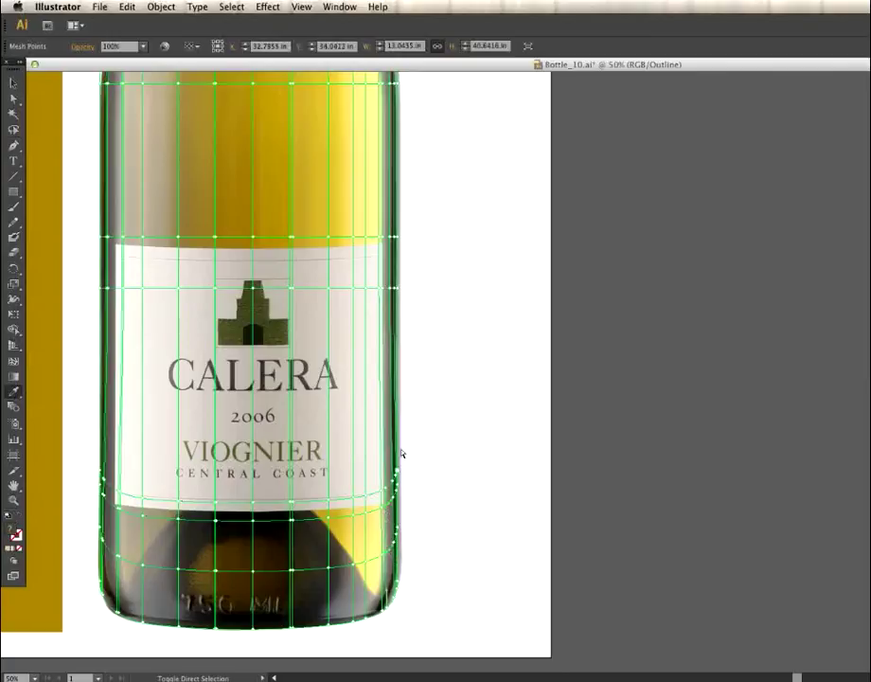
left_click(383, 238)
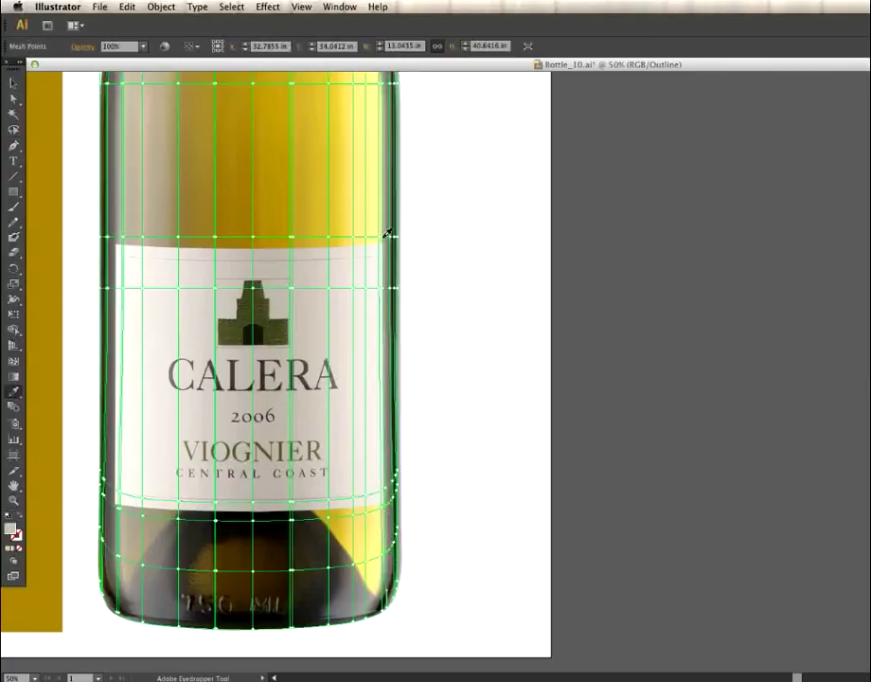
left_click(460, 276, "super")
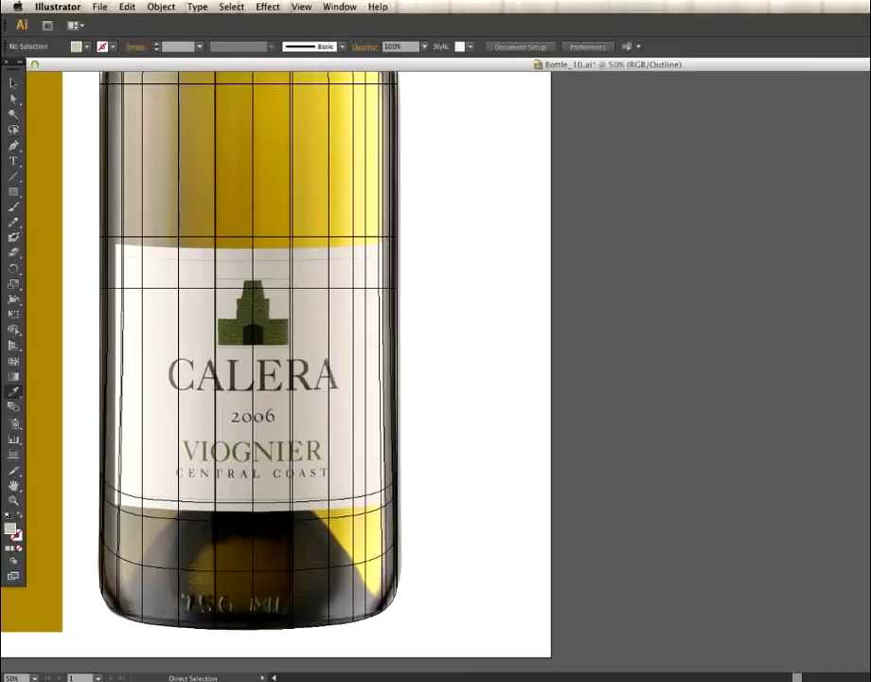
key("super+y")
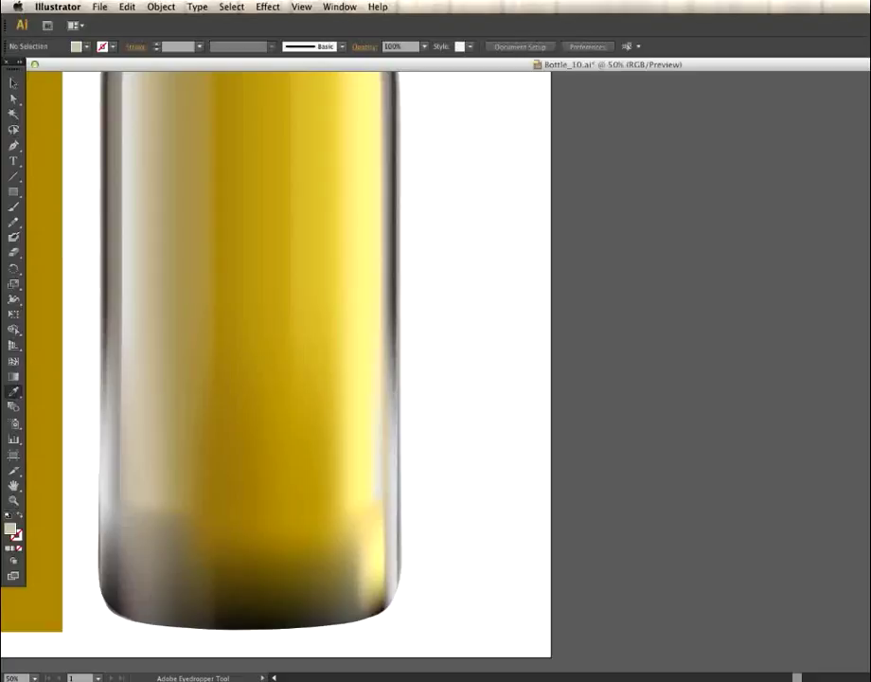
key("super+y")
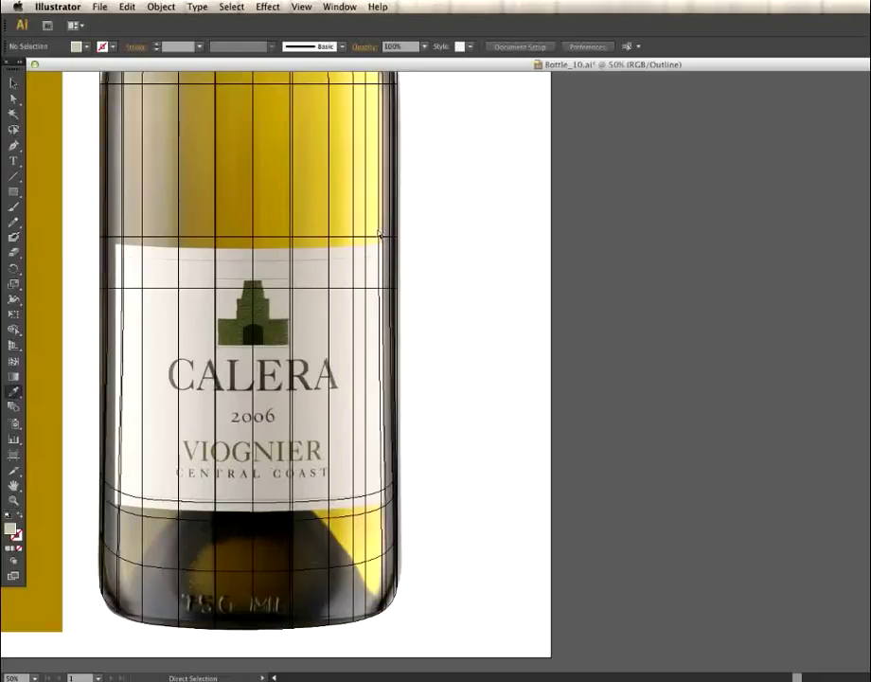
Step: Color the mesh points just inside the wedge's outer edge with light yellow sampled from above the label and preview the result
left_click(382, 478)
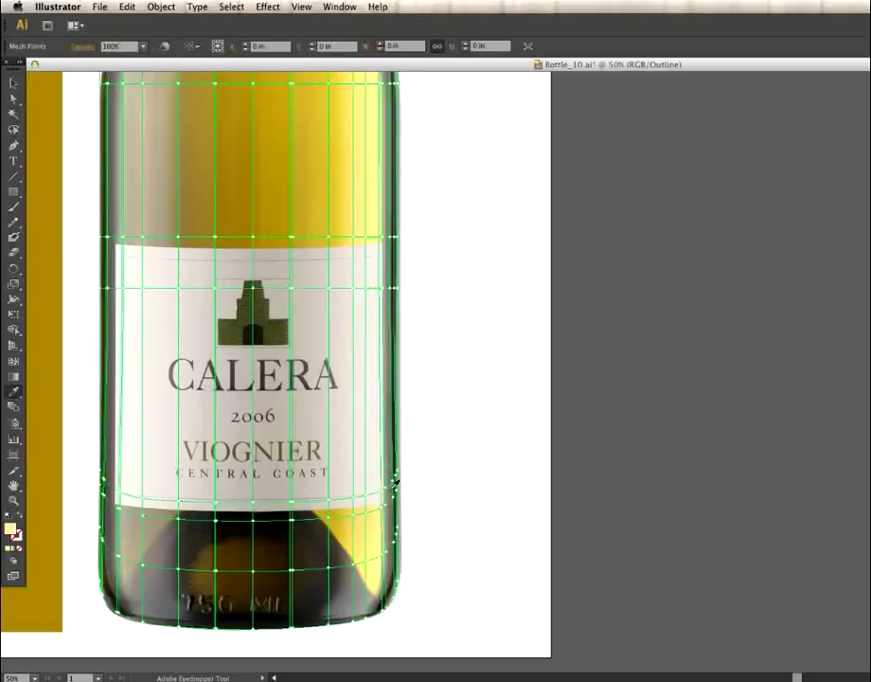
left_click(382, 510, "shift+super")
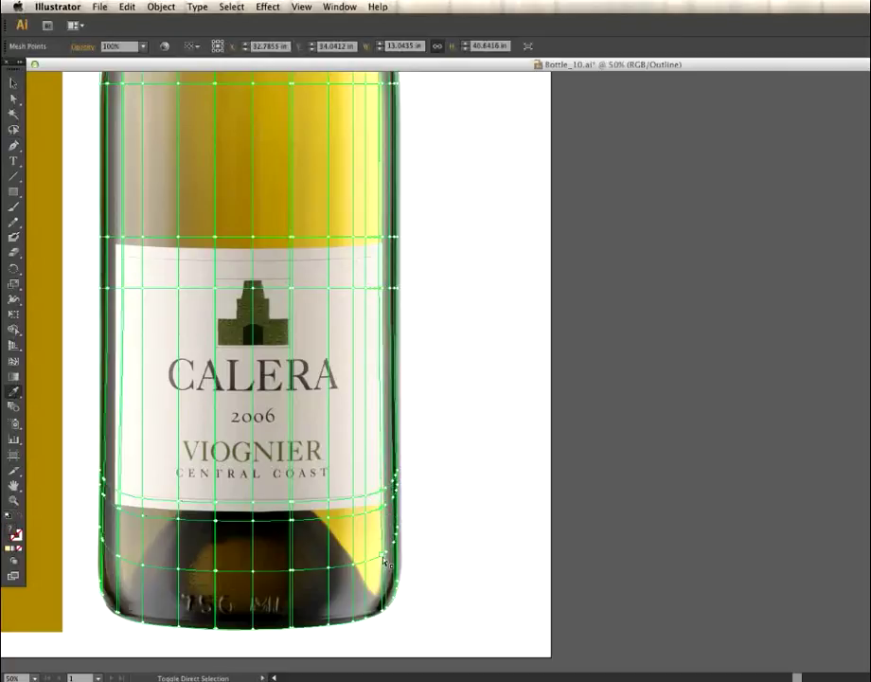
key("i")
left_click(434, 256)
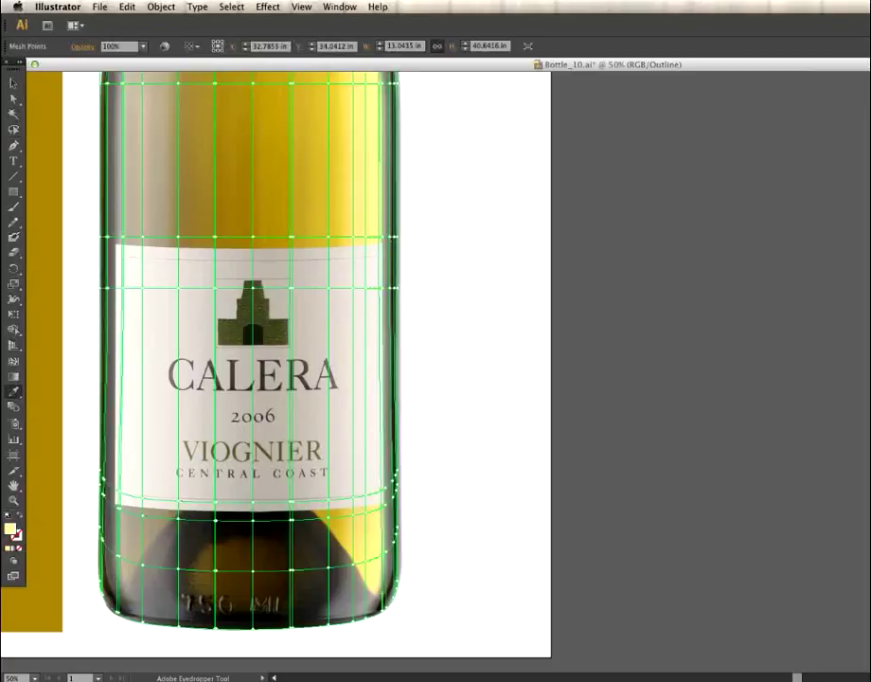
key("ctrl+y")
key("a")
left_click(429, 443)
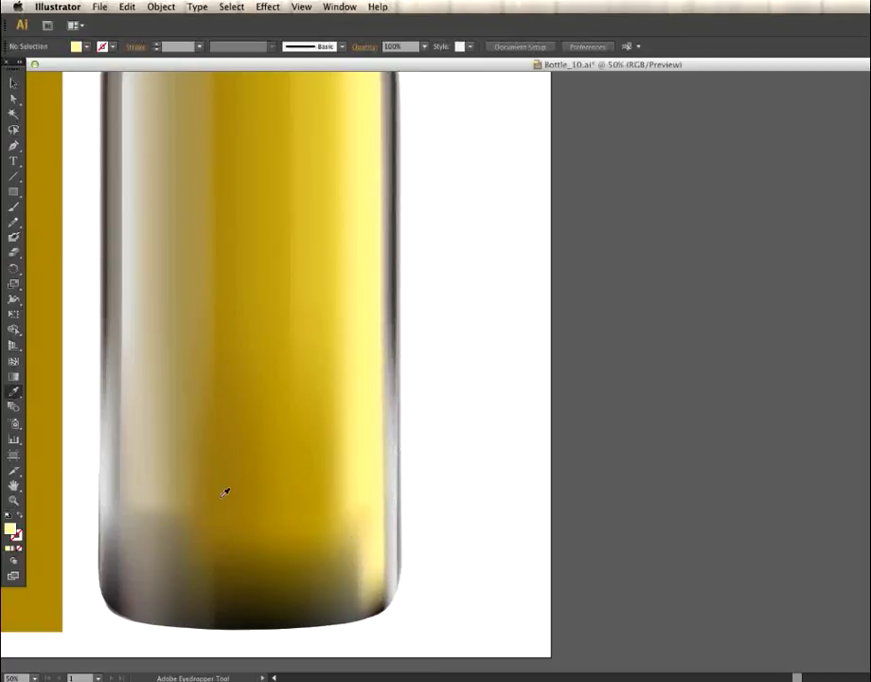
Step: Select the bottle-shaped white highlight blend on the gold background and examine its opacity mask in the Transparency settings
double_click(15, 486)
left_click_drag(772, 480, 501, 521)
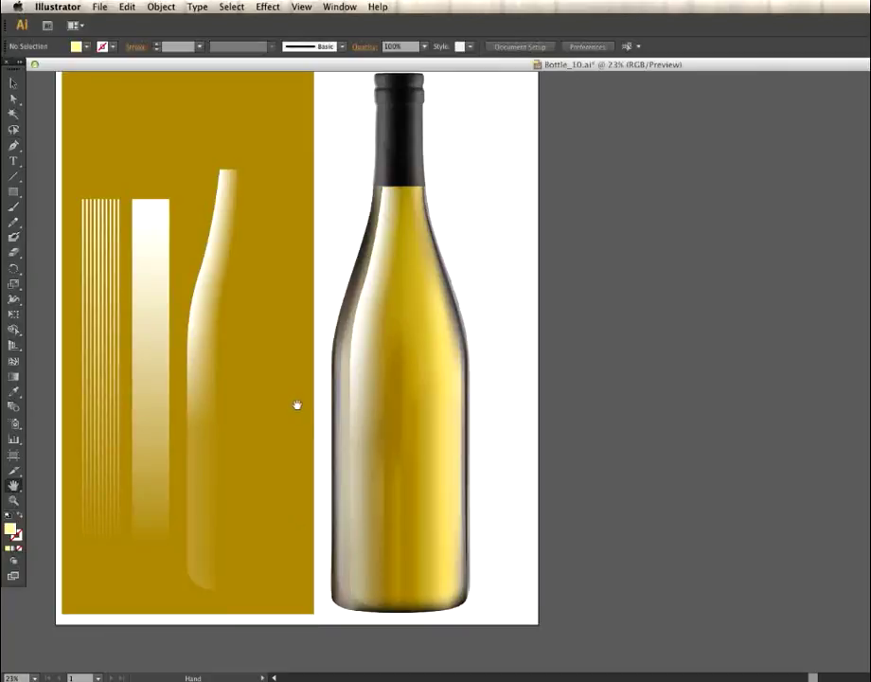
left_click(14, 99)
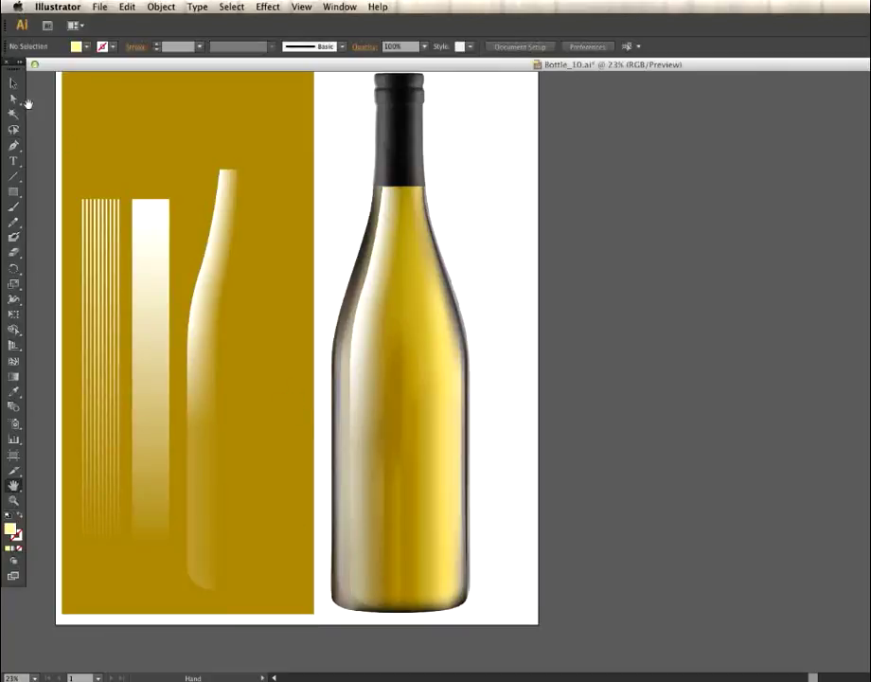
left_click(221, 226)
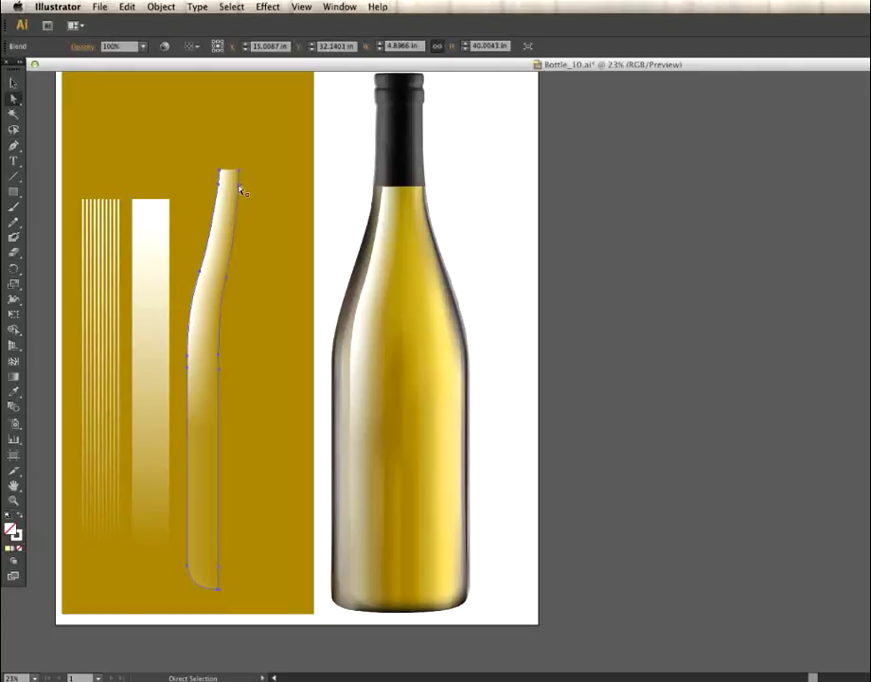
left_click(445, 208)
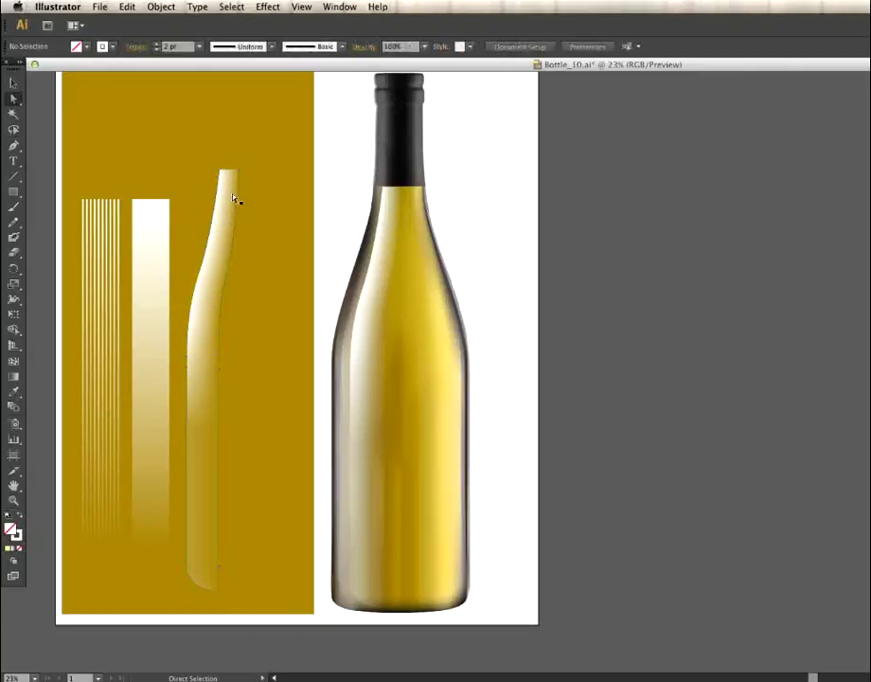
left_click(14, 82)
left_click(210, 308)
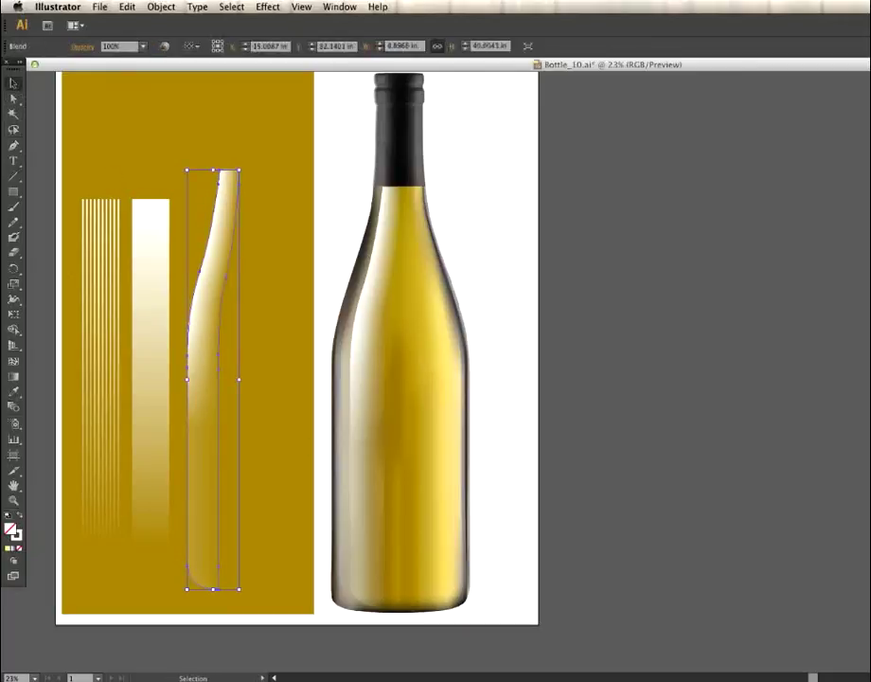
key("ctrl+shift+F10")
left_click_drag(439, 292, 309, 179)
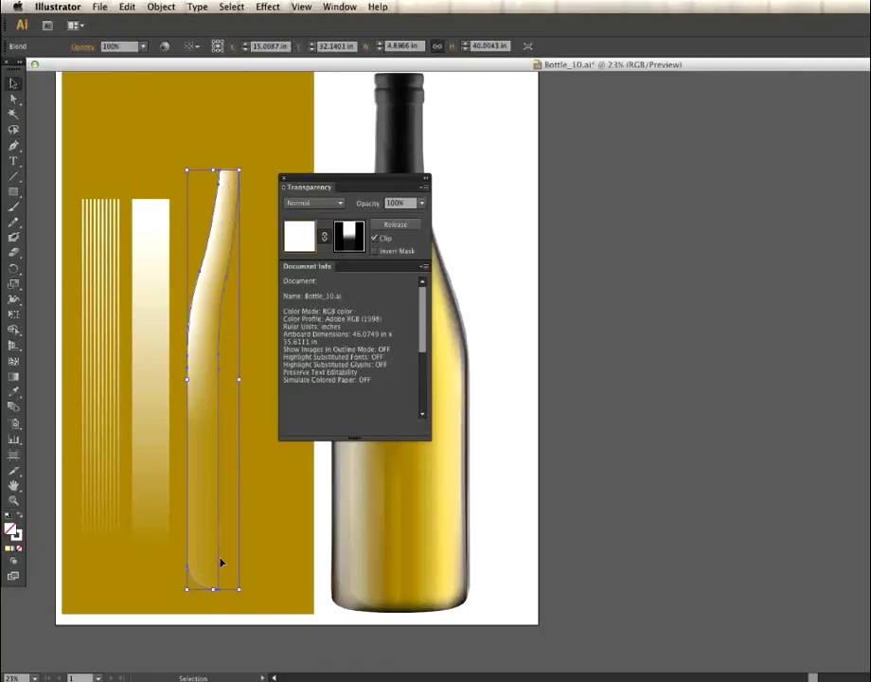
Step: Examine the striped and solid white blend strips beside the highlight, checking their transparency and viewing one in isolation
left_click(107, 242)
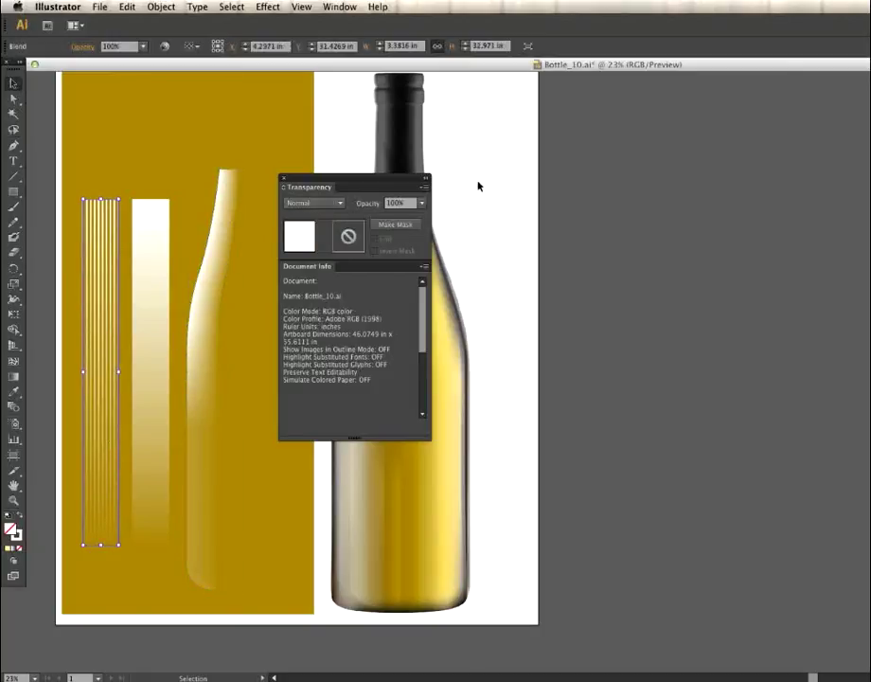
left_click(255, 255)
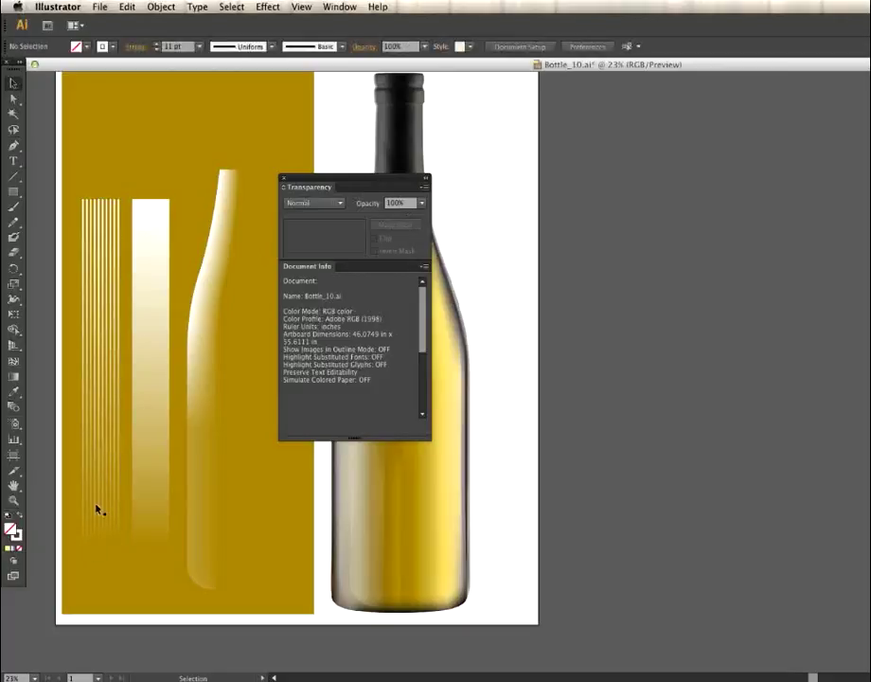
double_click(135, 226)
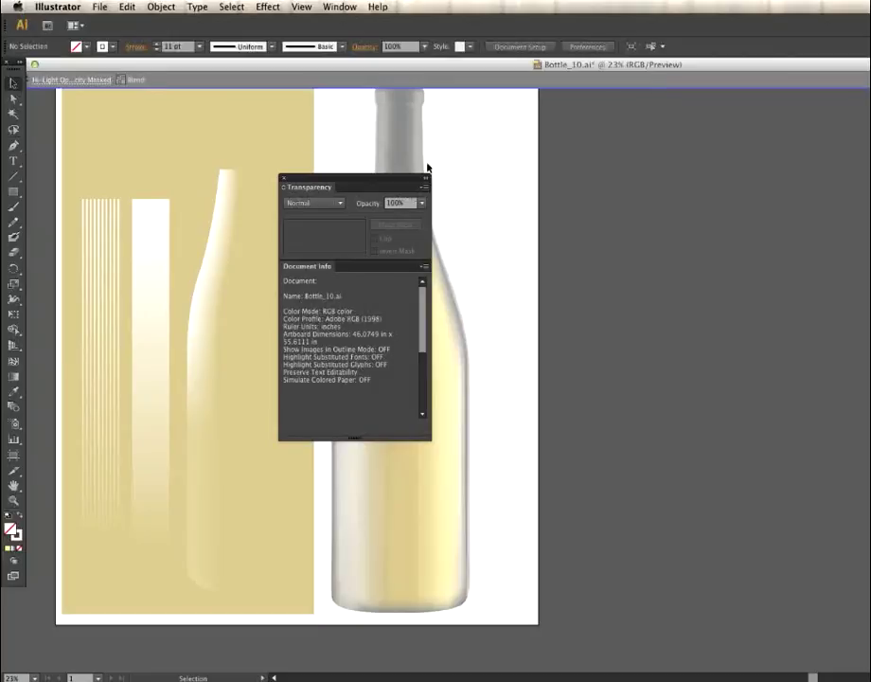
left_click_drag(72, 66, 95, 68)
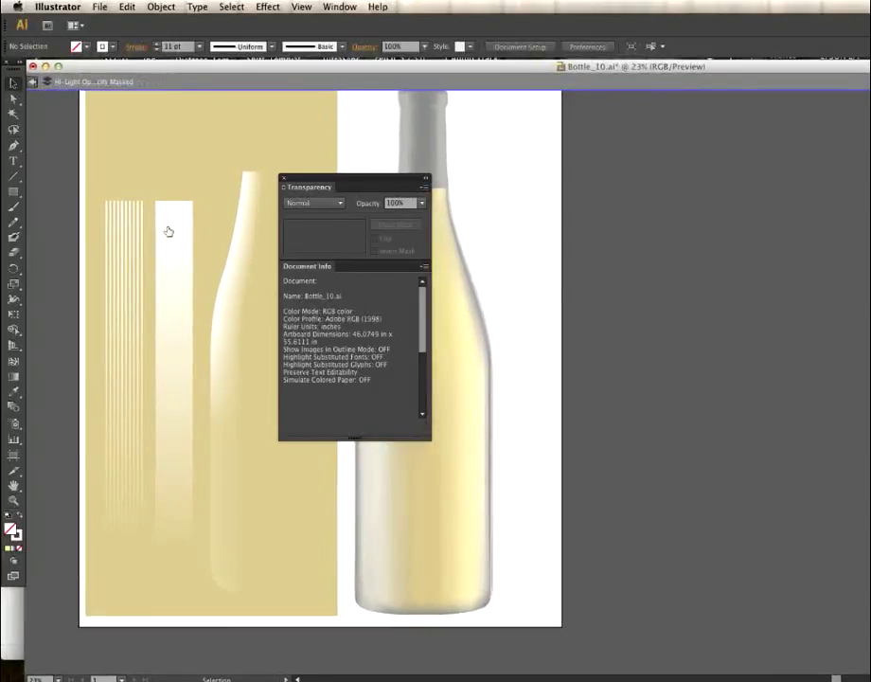
left_click(45, 83)
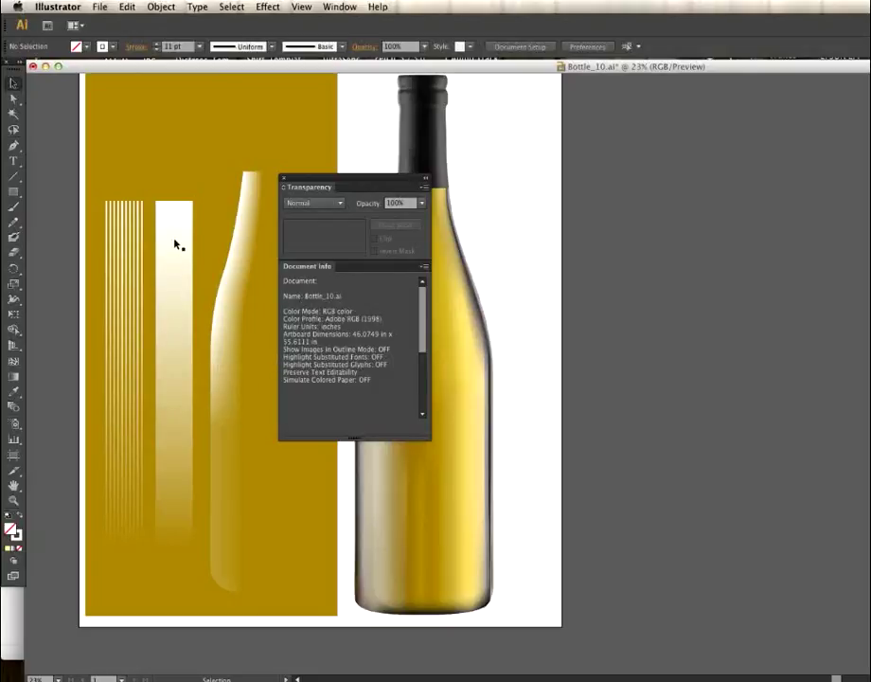
left_click(179, 296)
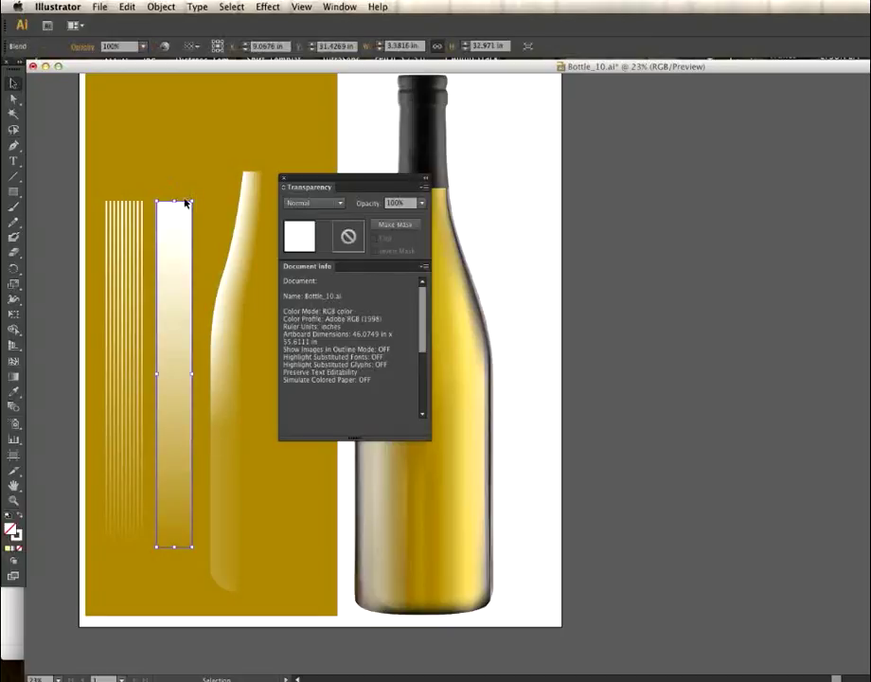
left_click(494, 314)
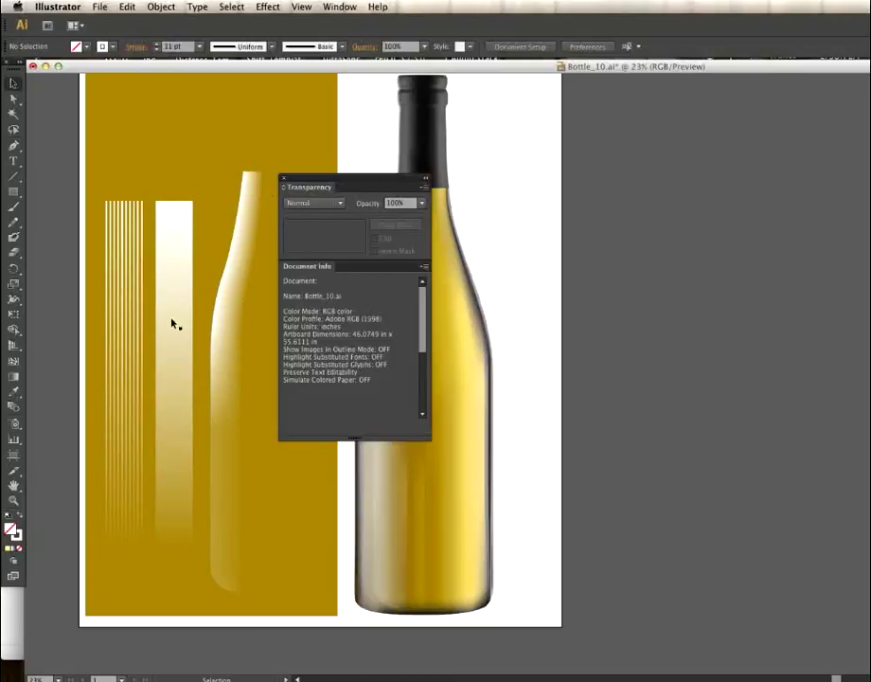
Step: Clear the floating Transparency settings off the artwork and view the complete bottle beside the highlight samples
left_click_drag(319, 179, 868, 157)
key("space")
mouse_move(502, 389)
left_mouse_down()
mouse_move(498, 424)
mouse_move(504, 412)
left_mouse_up()
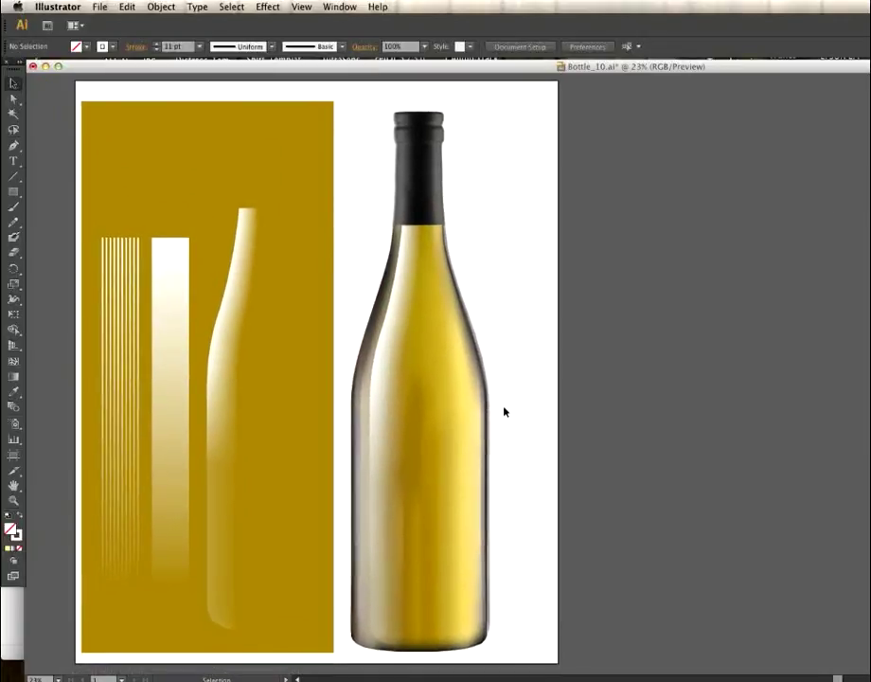